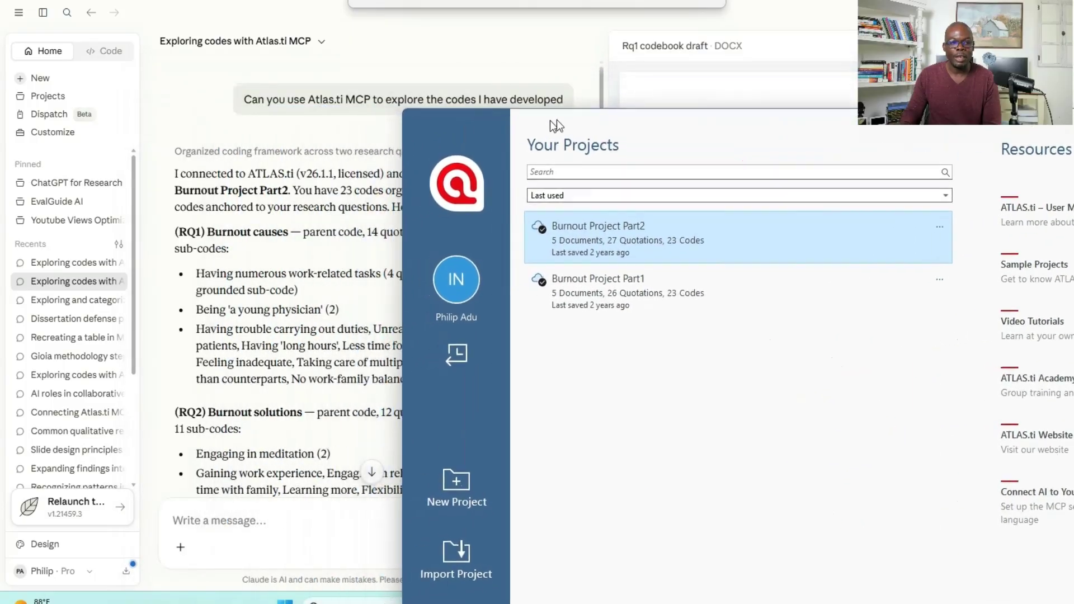
# - Review the Claude chat about exploring the ATLAS.ti codes, categorizing the RQ1 codes and reducing the themes to 5
pyautogui.scroll(-2, 227, 309)
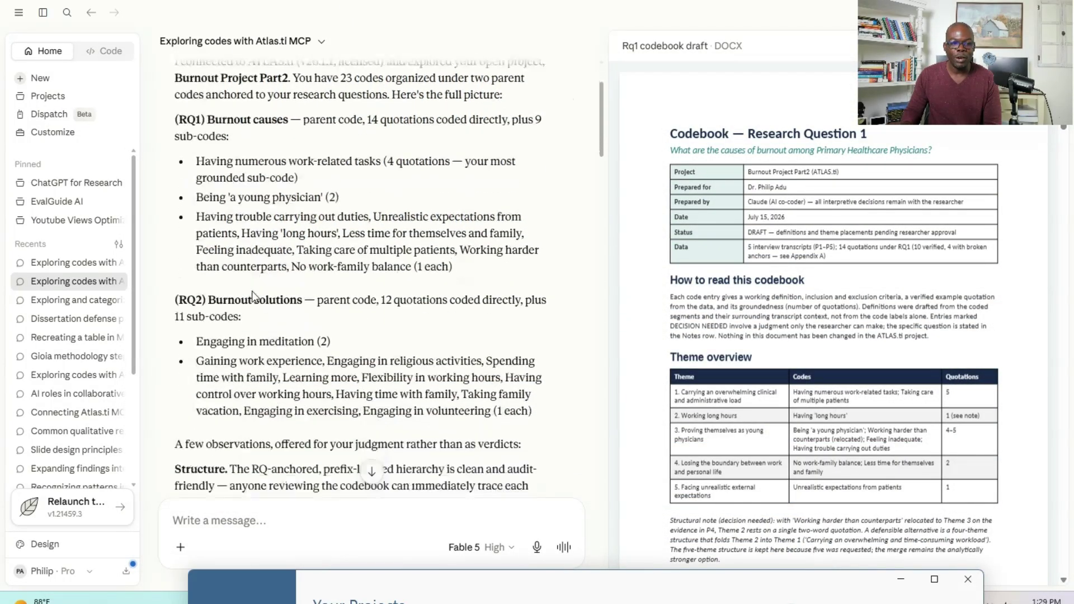
pyautogui.scroll(2, 252, 268)
pyautogui.scroll(-2, 251, 266)
pyautogui.scroll(2, 463, 277)
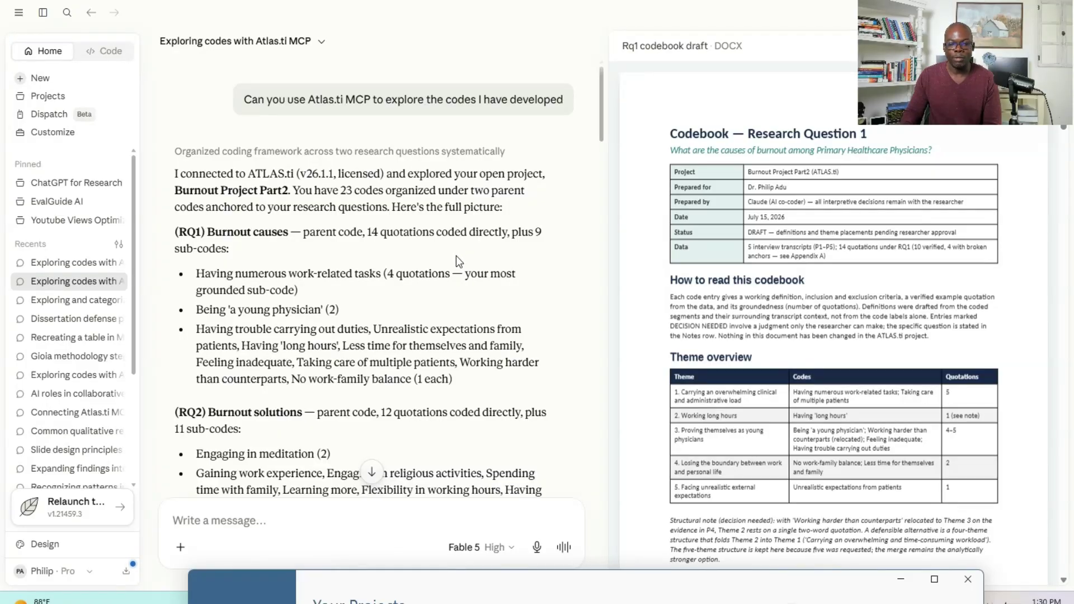
pyautogui.moveTo(368, 582); pyautogui.dragTo(351, 567)
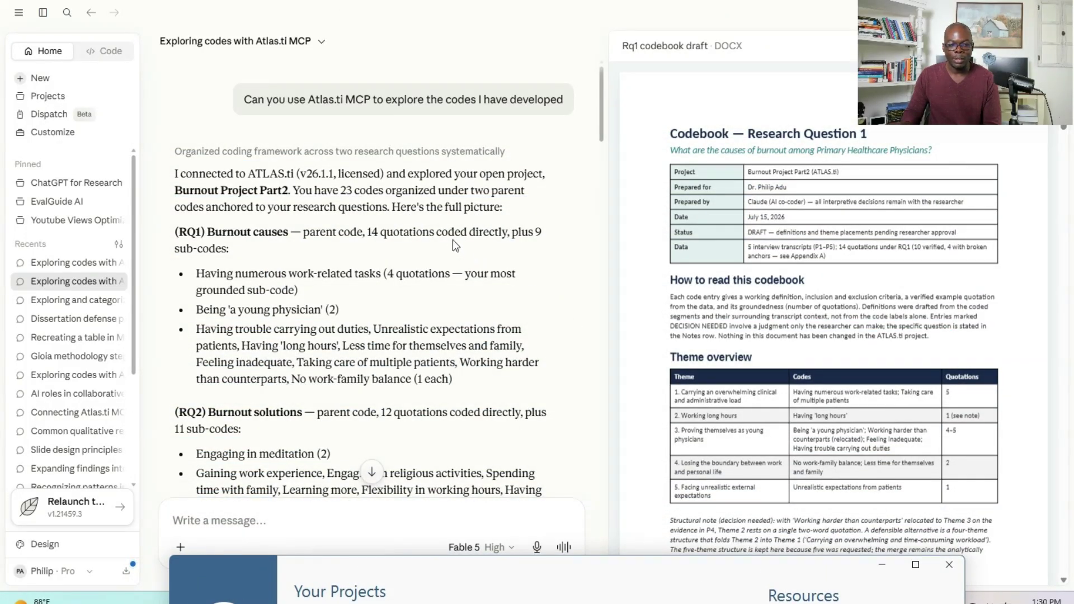
pyautogui.scroll(-15, 431, 229)
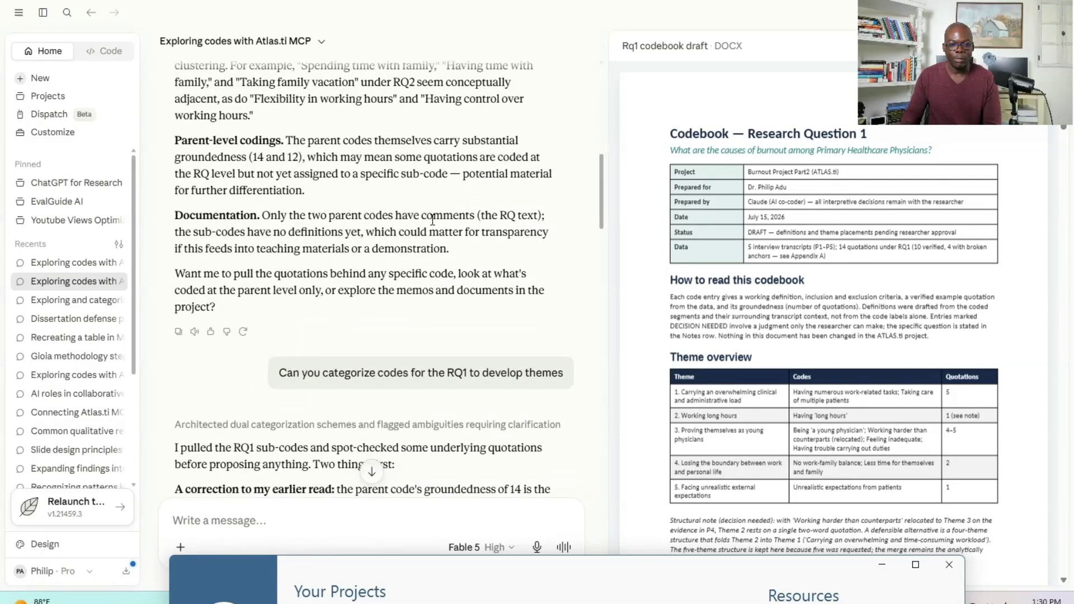
pyautogui.scroll(-5, 426, 274)
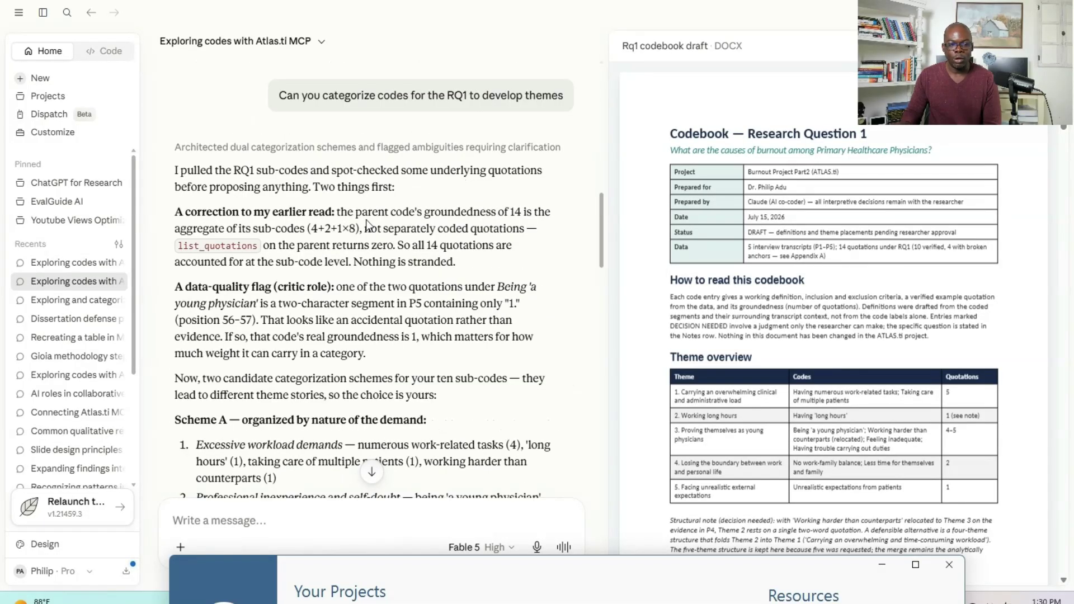
pyautogui.scroll(-15, 378, 269)
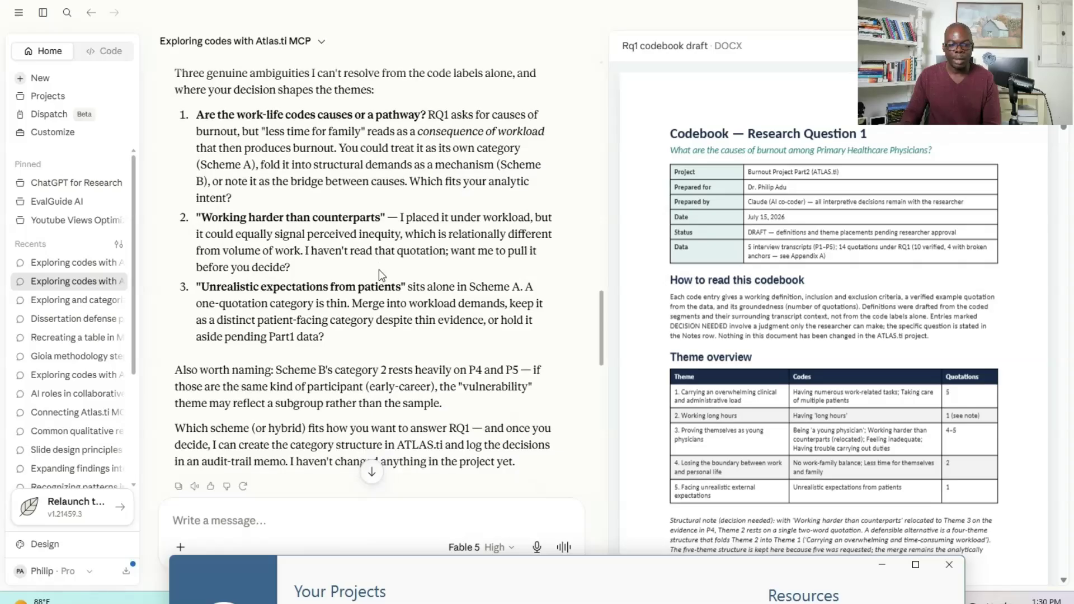
pyautogui.scroll(-6, 378, 270)
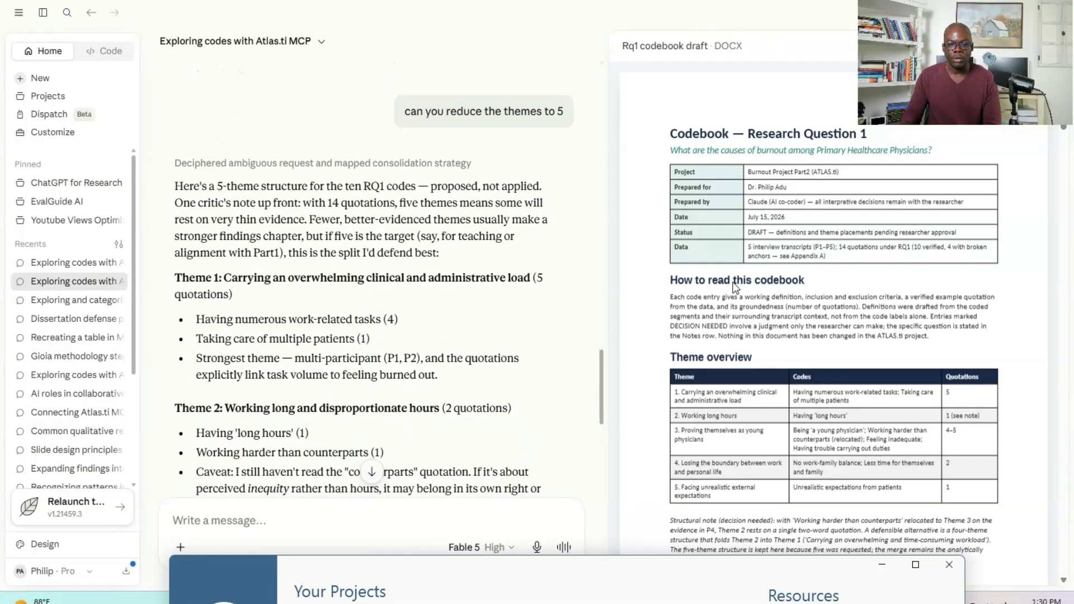
# - Examine the Rq1 codebook draft from the theme overview down to the code definitions of Themes 1 and 2
pyautogui.scroll(-7, 730, 278)
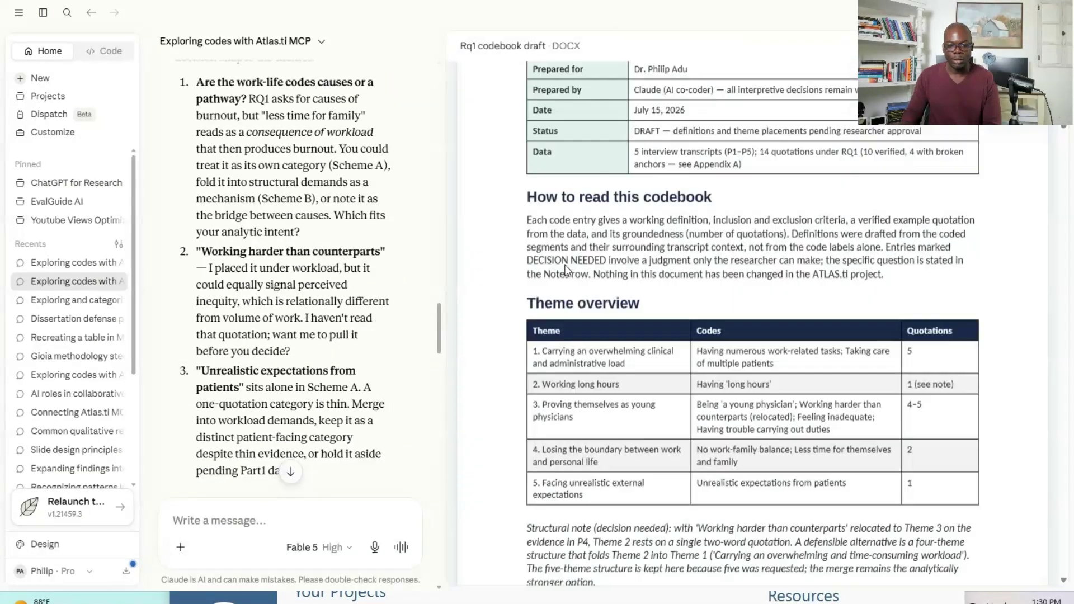
pyautogui.scroll(-10, 568, 271)
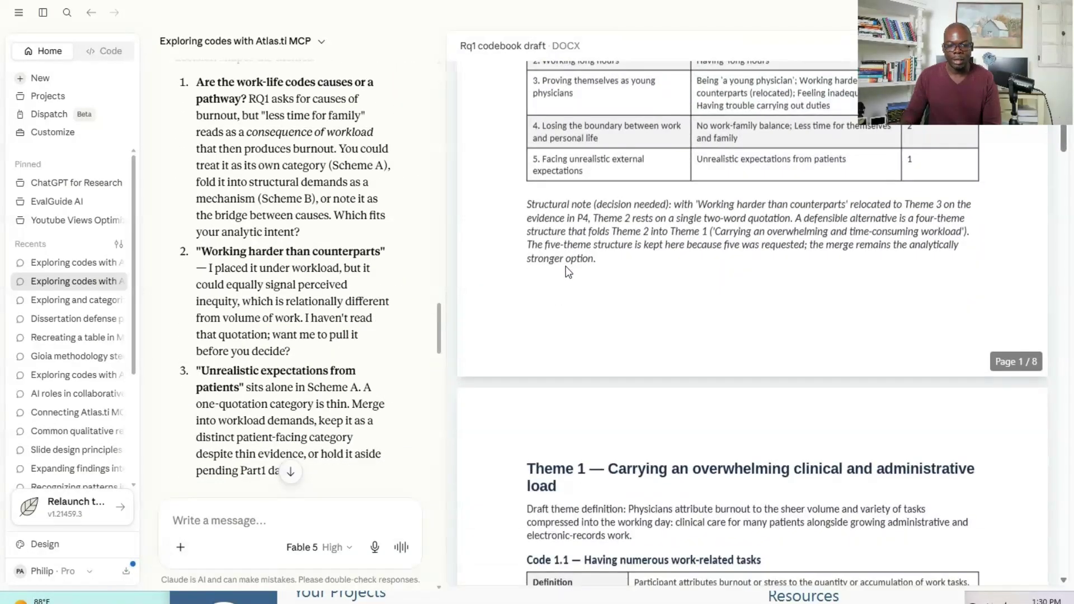
pyautogui.scroll(-5, 568, 268)
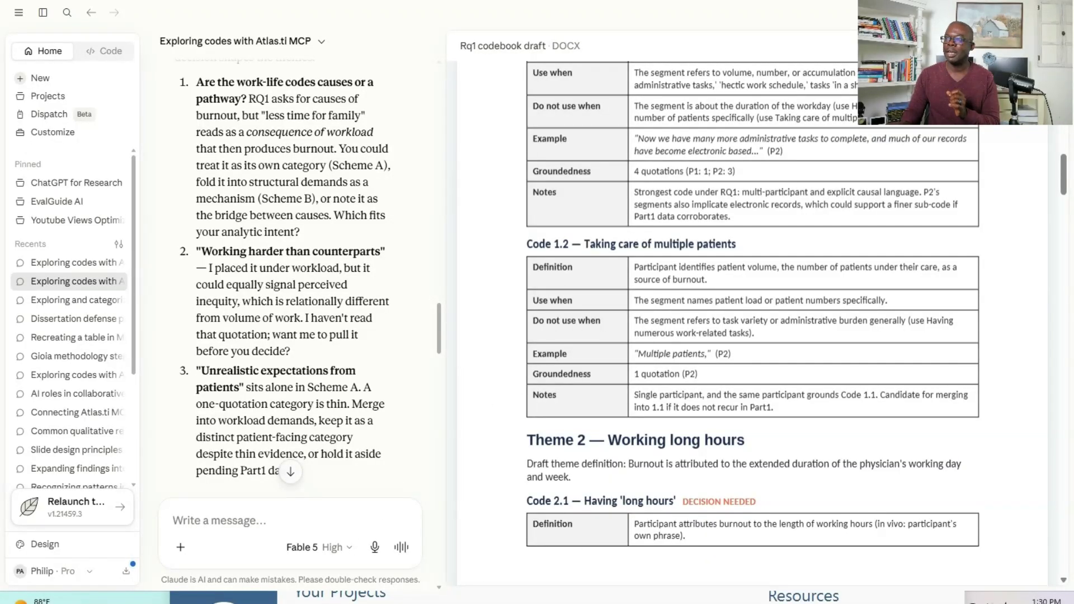
# - Switch to the "What is MCP?" presentation in PowerPoint and maximize its window on this screen
pyautogui.moveTo(1073, 84); pyautogui.dragTo(341, 58)
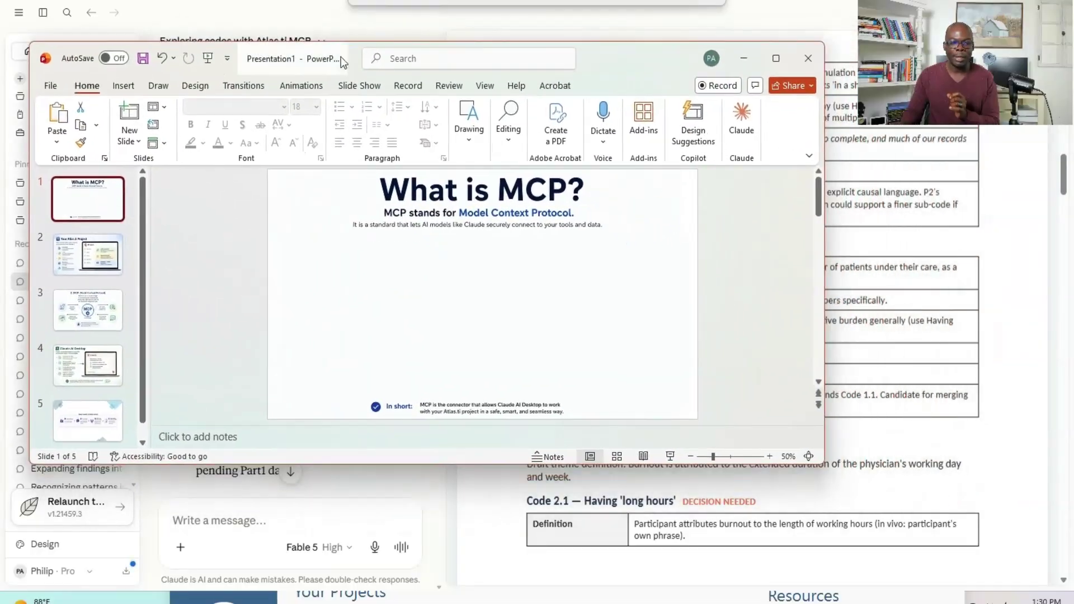
pyautogui.click(776, 59)
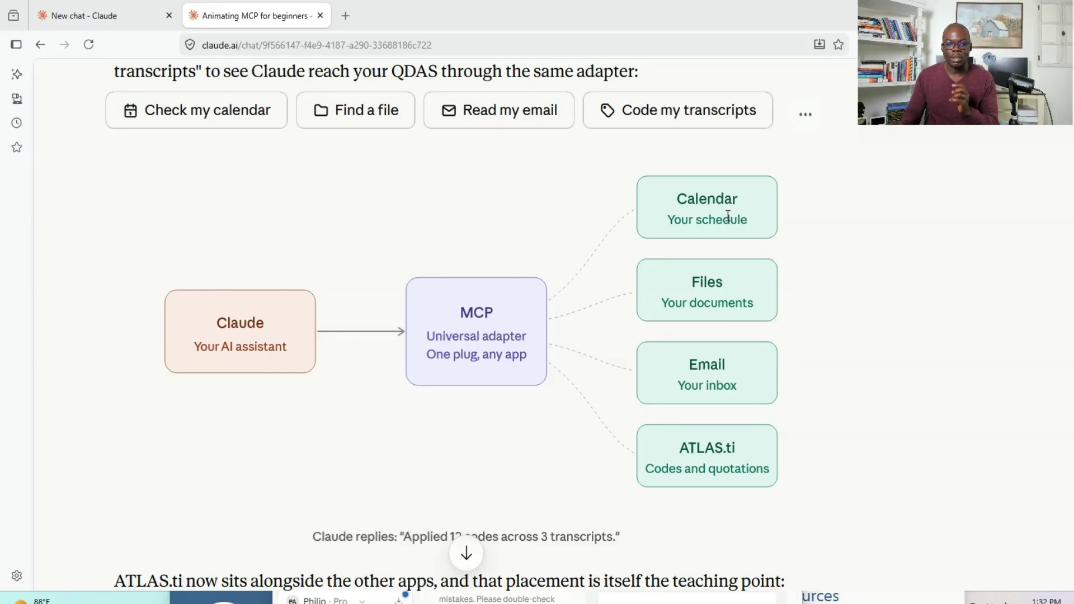
# - Run the MCP diagram's four demos in turn: check the calendar, find a file, read email and code transcripts
pyautogui.click(236, 119)
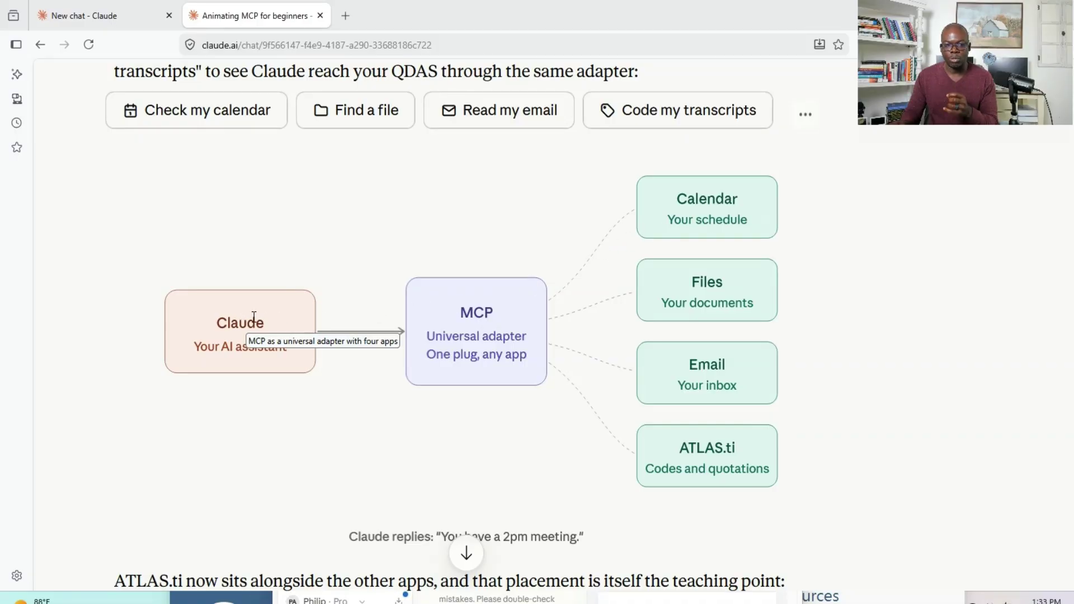
pyautogui.click(352, 126)
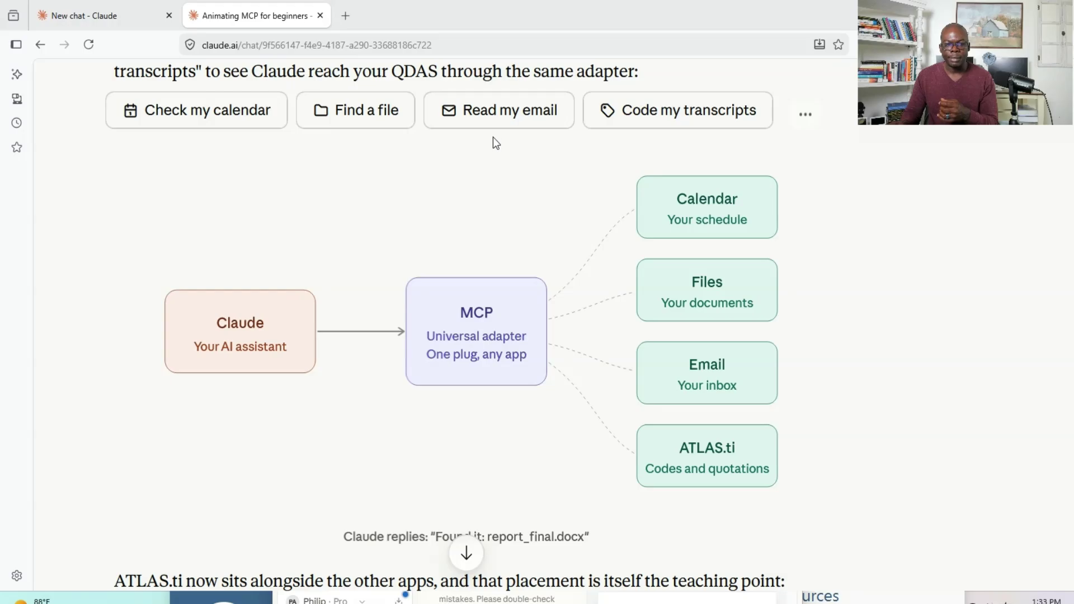
pyautogui.click(497, 120)
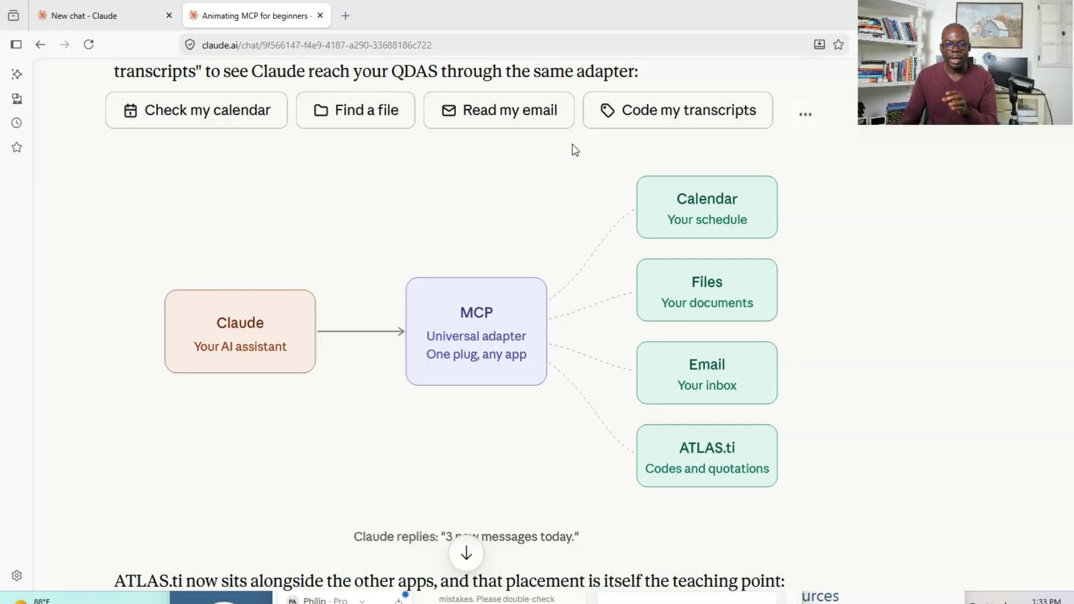
pyautogui.click(634, 120)
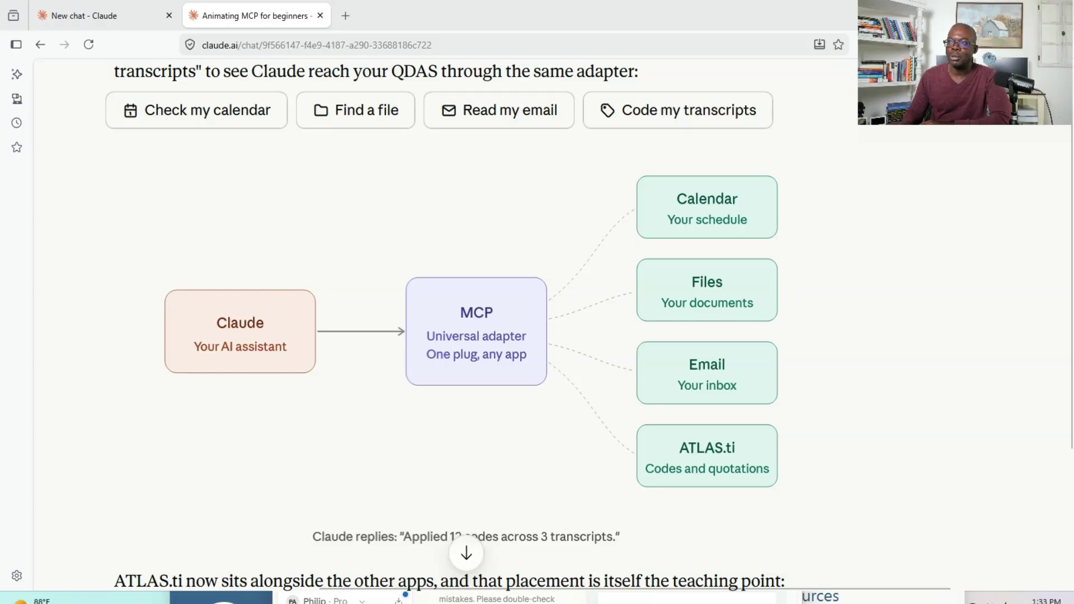
# - Switch to the "What is MCP?" presentation in PowerPoint, maximized on this screen, and start its slide show
pyautogui.moveTo(1073, 146); pyautogui.dragTo(339, 108)
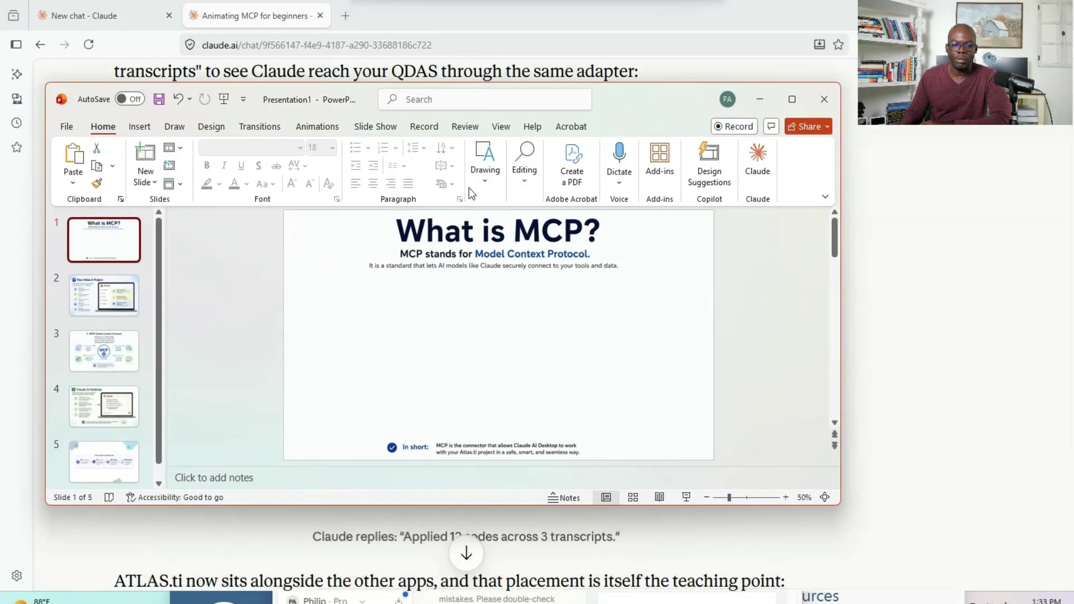
pyautogui.click(792, 99)
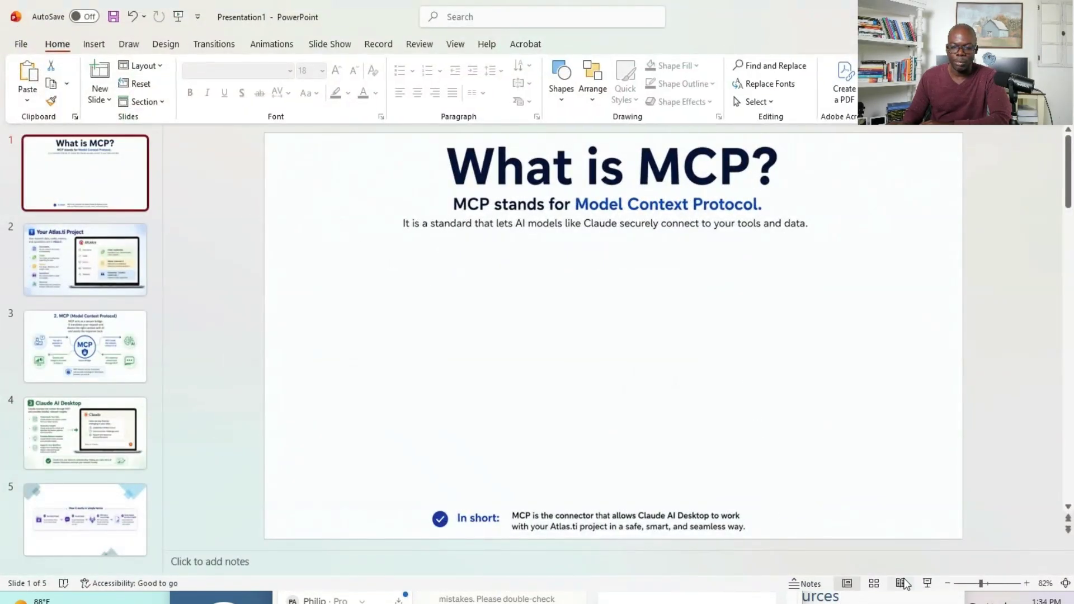
pyautogui.click(928, 583)
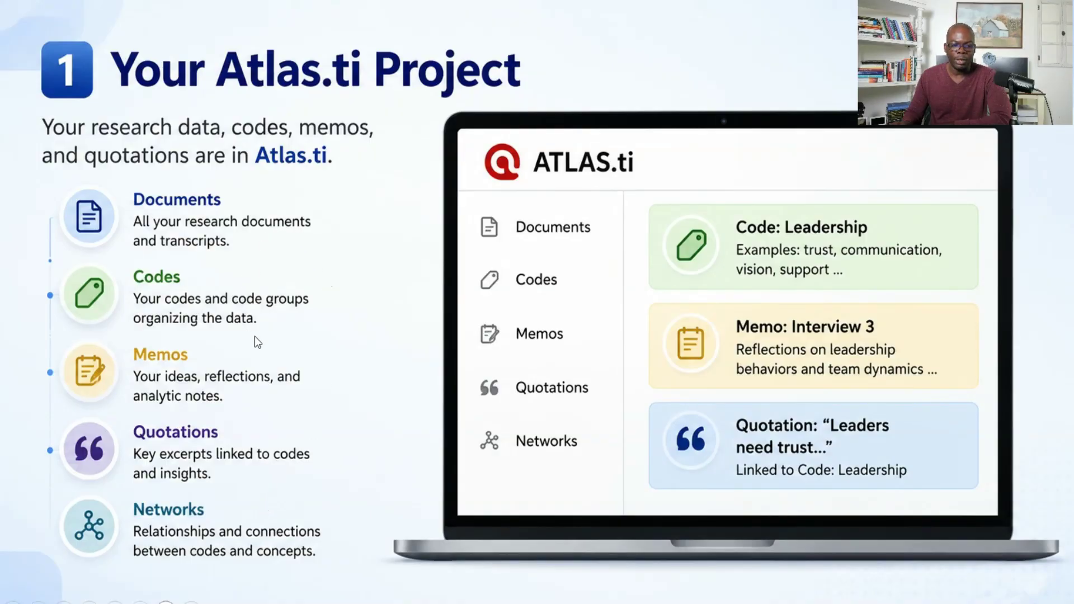
# - Present the slides on the Atlas.ti project and MCP, going back once, and advance to the Claude AI Desktop slide
pyautogui.press('Right')
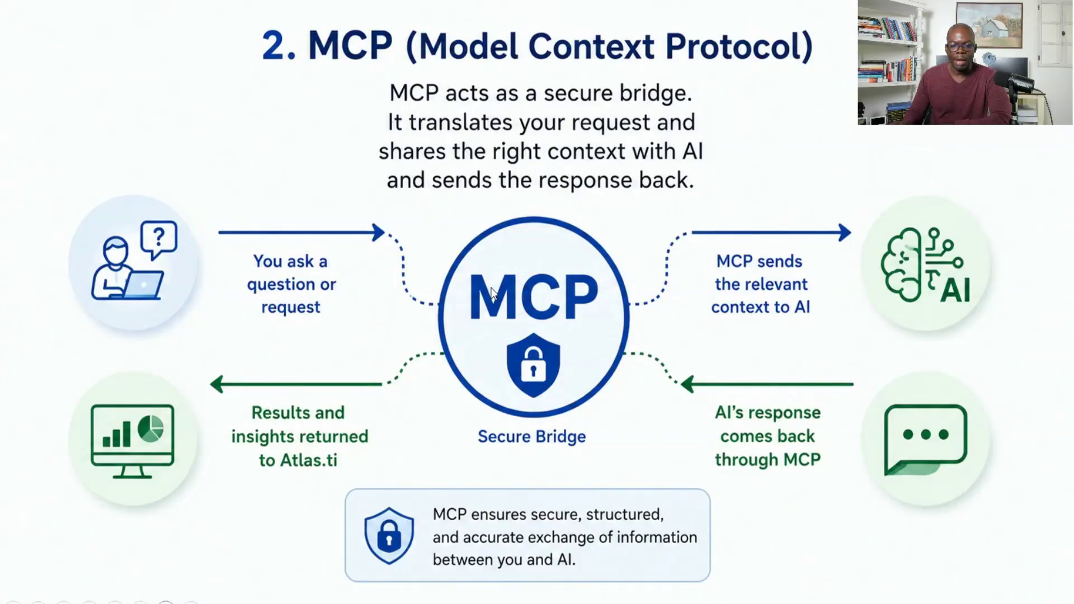
pyautogui.press('Left')
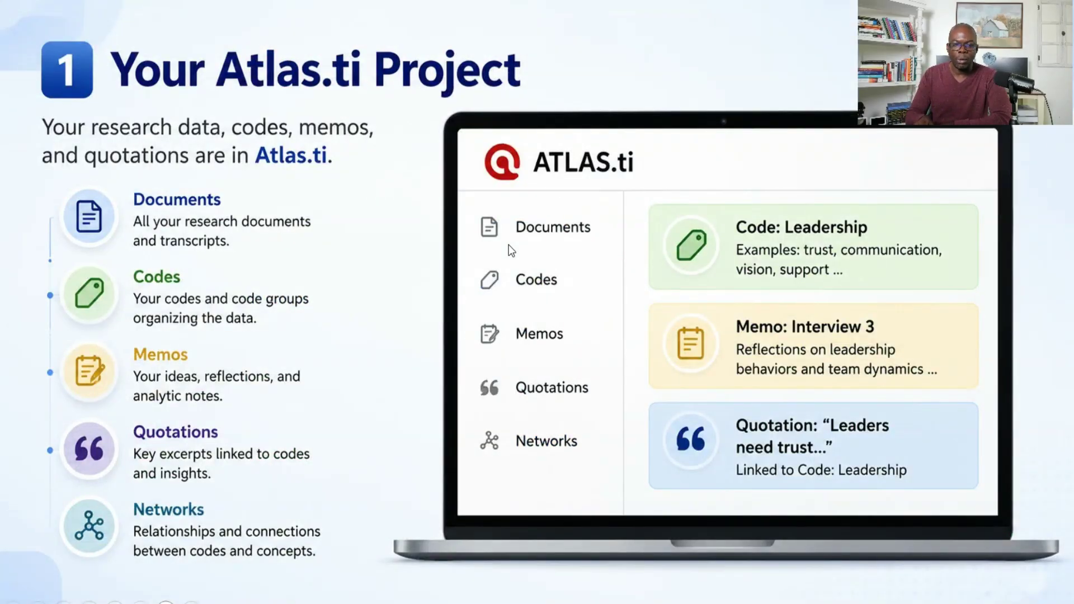
pyautogui.press('Right')
pyautogui.press('Right')
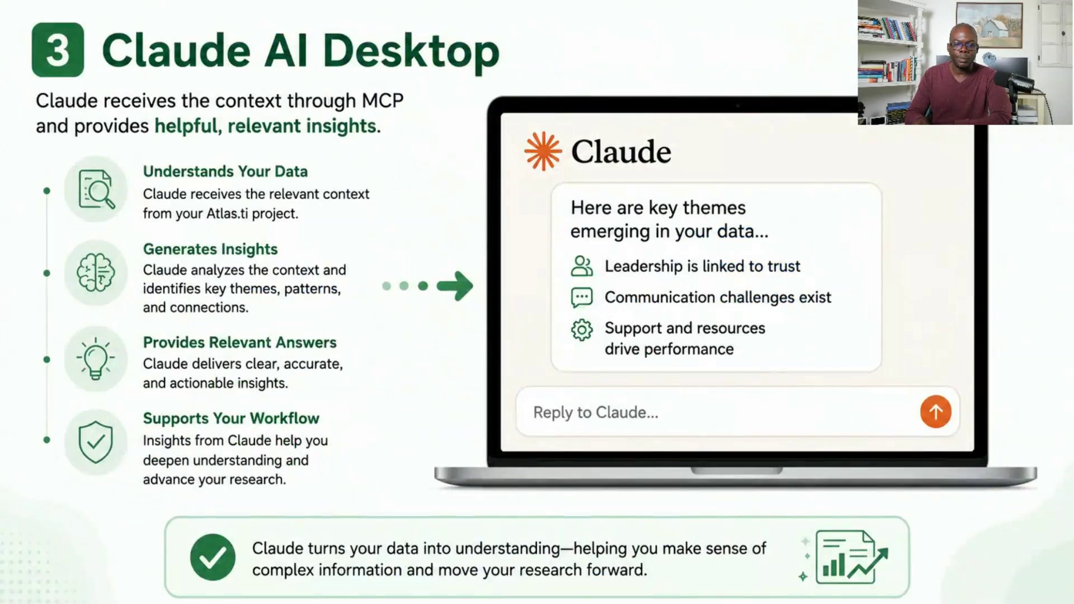
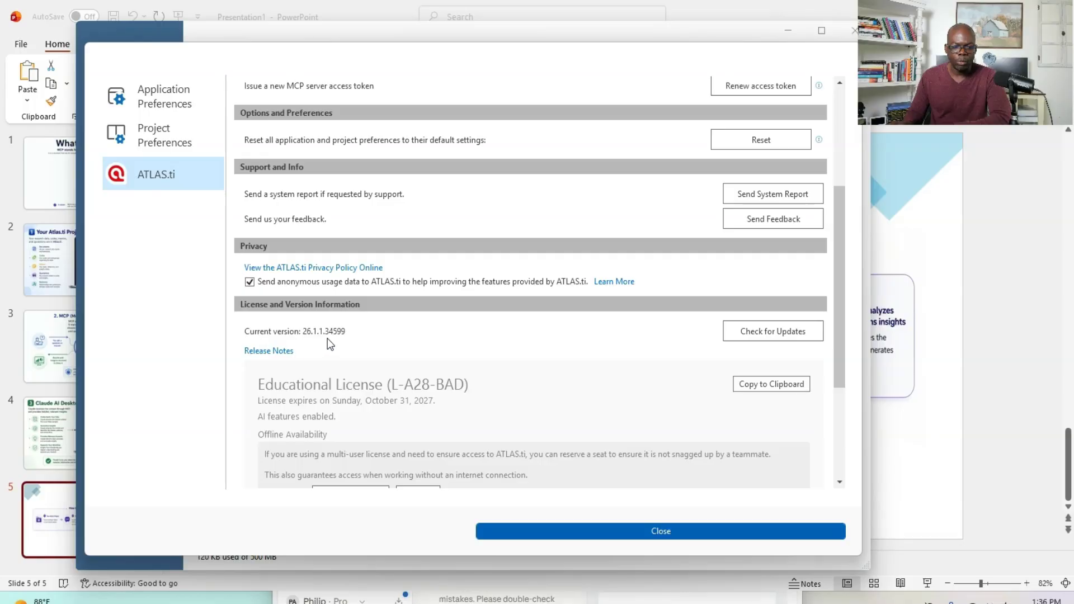
# - Check for ATLAS.ti updates, dismiss the result and close the preferences
pyautogui.click(737, 339)
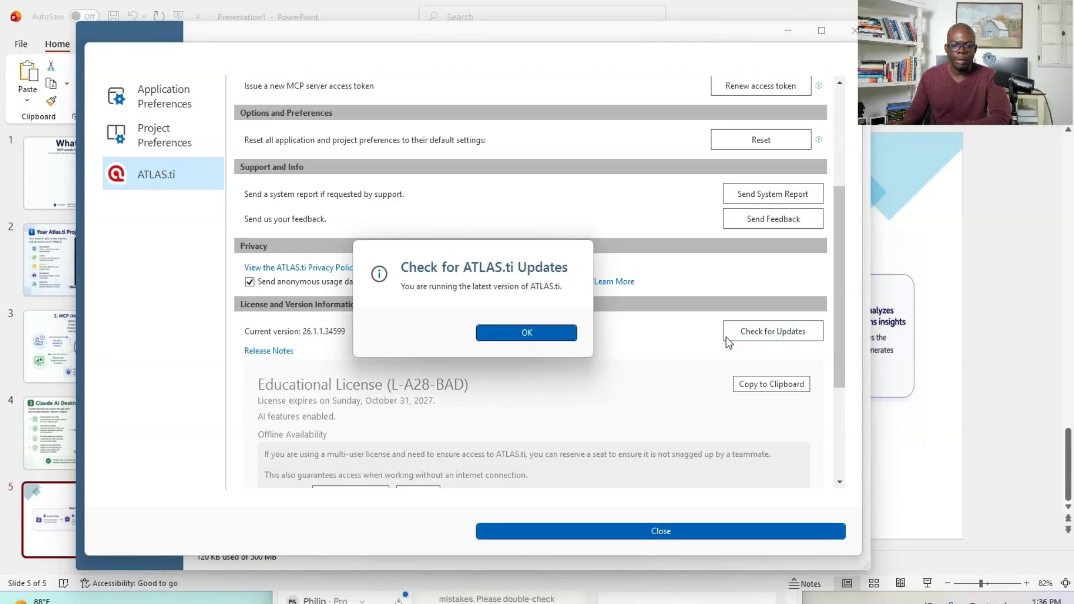
pyautogui.click(546, 333)
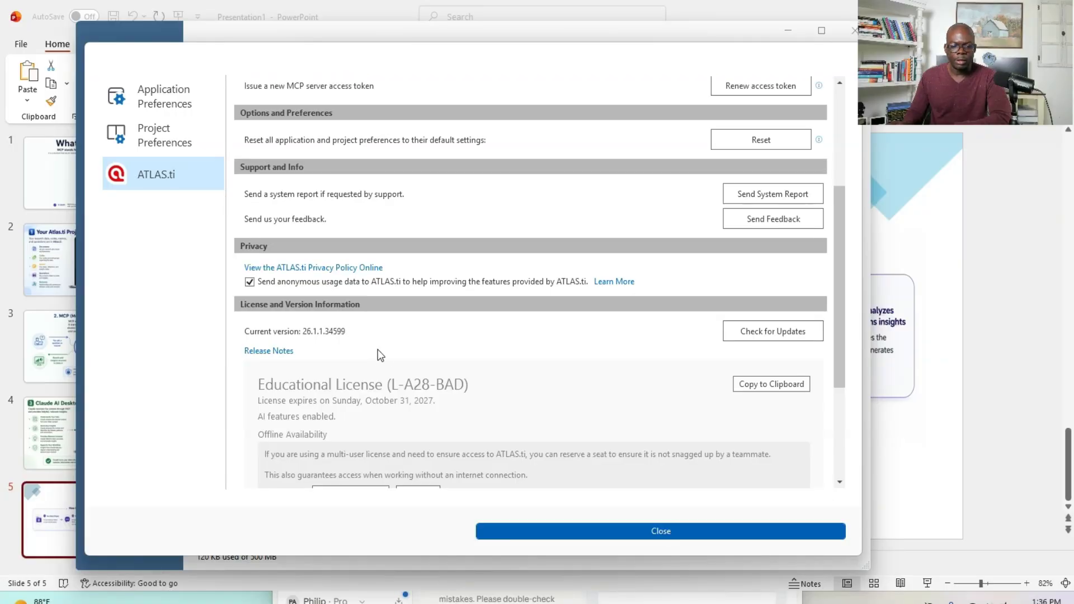
pyautogui.click(520, 536)
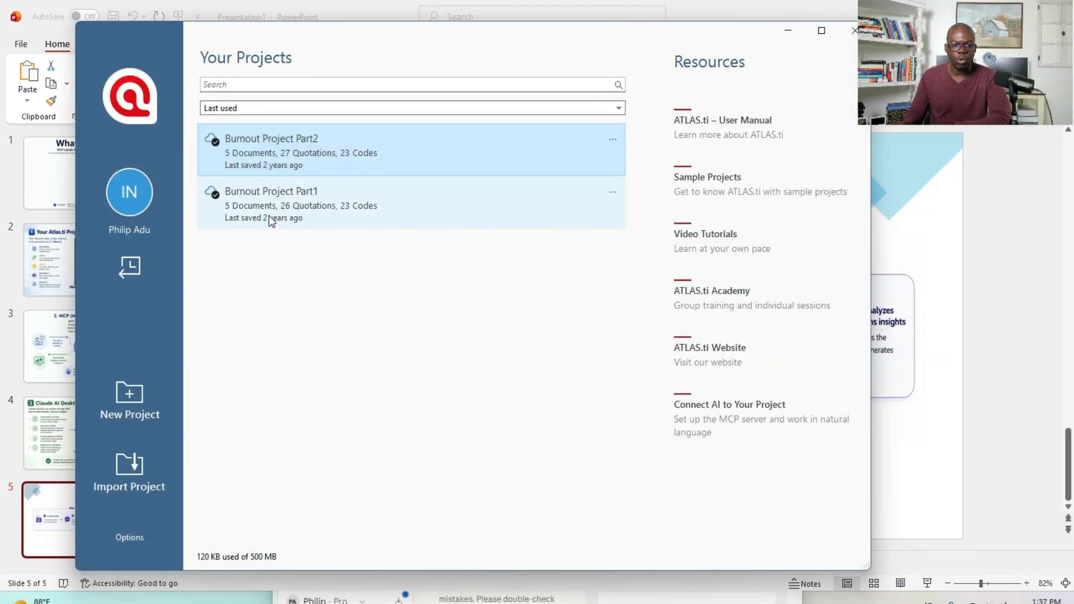
# - Open the Burnout Project Part1 project and maximize its window
pyautogui.doubleClick(267, 207)
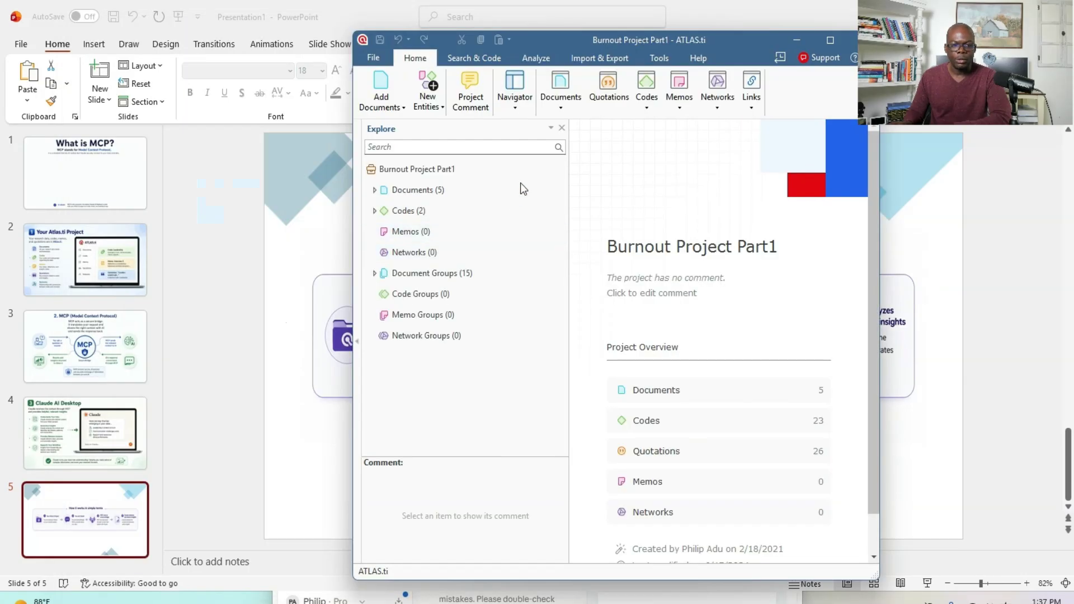
pyautogui.click(826, 41)
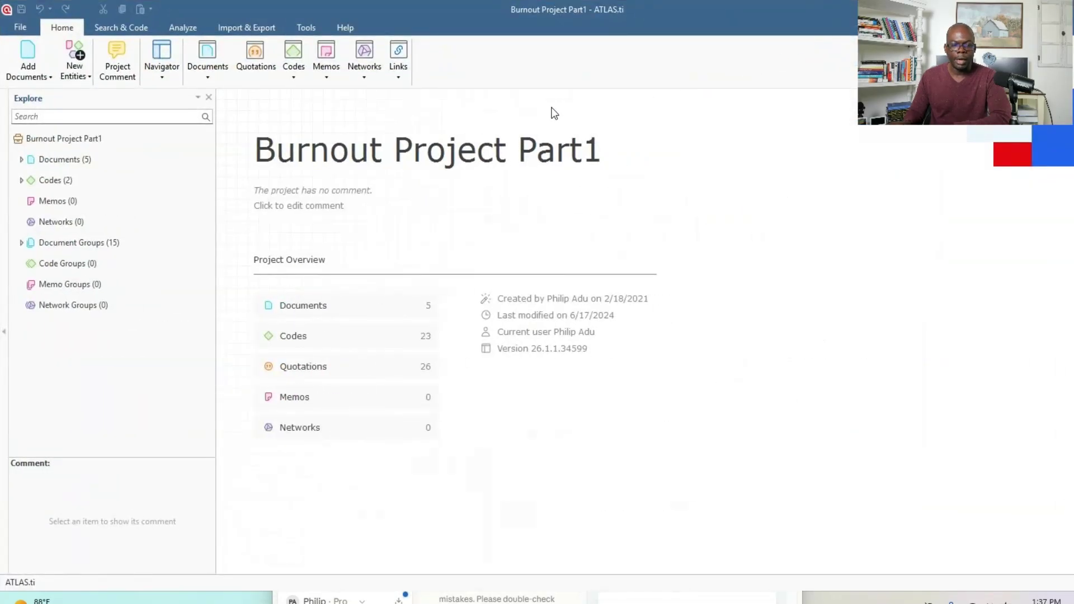
# - Examine the project's documents and the codes grouped under (RQ1) Burnout causes and (RQ2) Burnout solutions, collapsing both code categories again
pyautogui.click(62, 160)
pyautogui.click(22, 159)
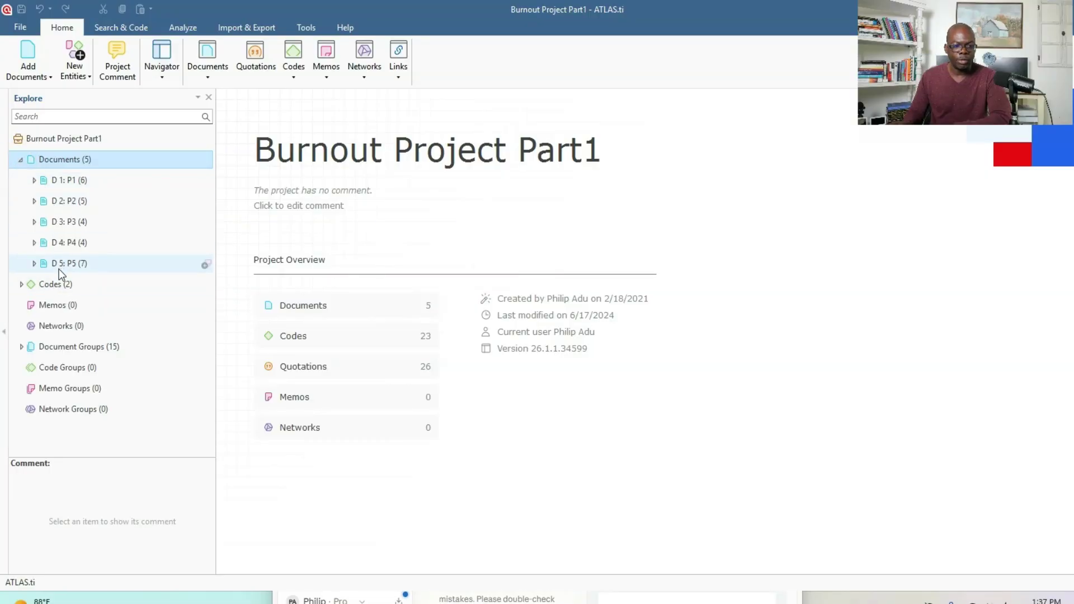
pyautogui.click(22, 284)
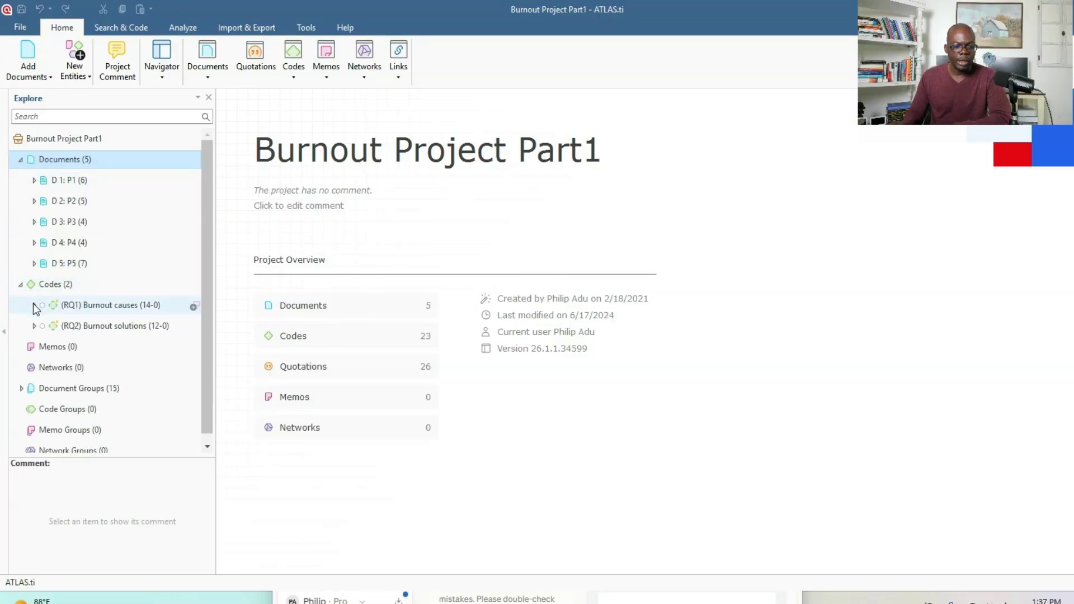
pyautogui.click(34, 306)
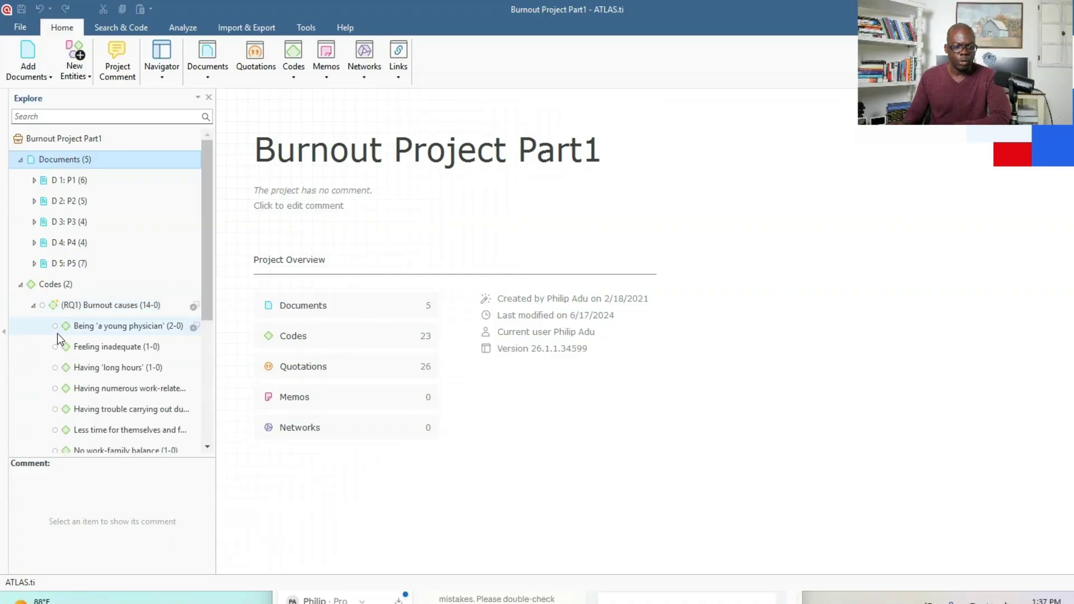
pyautogui.scroll(-3, 57, 338)
pyautogui.scroll(-1, 58, 341)
pyautogui.click(35, 337)
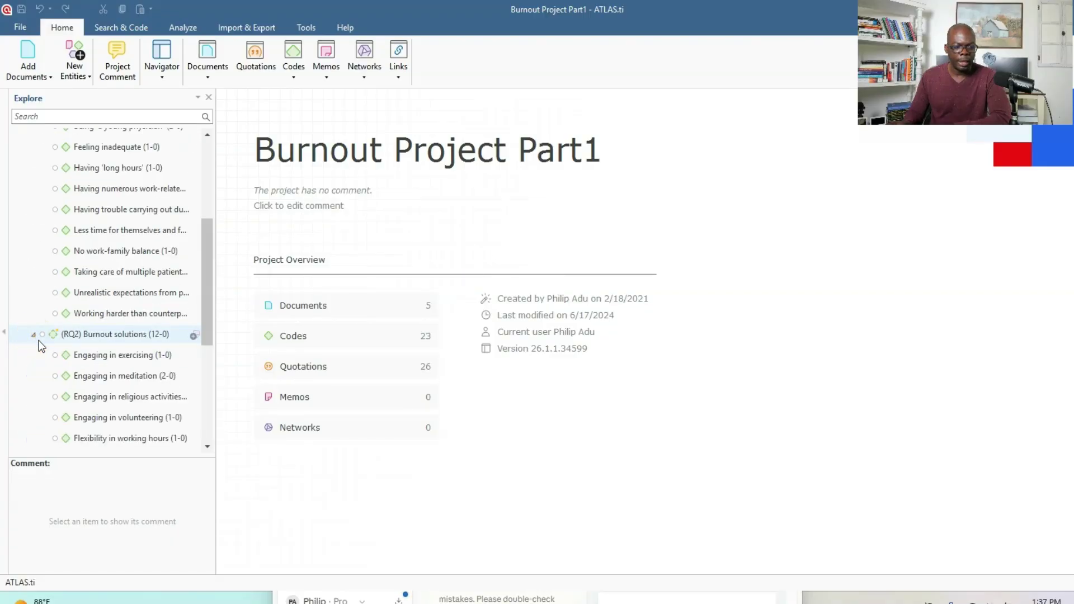
pyautogui.click(33, 335)
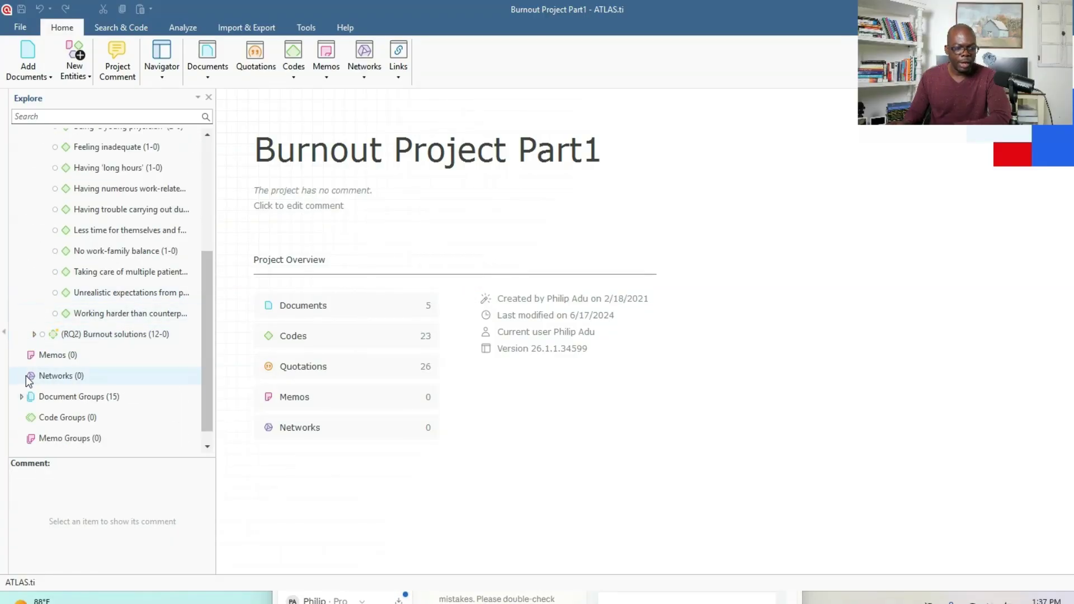
pyautogui.scroll(3, 68, 224)
pyautogui.click(34, 205)
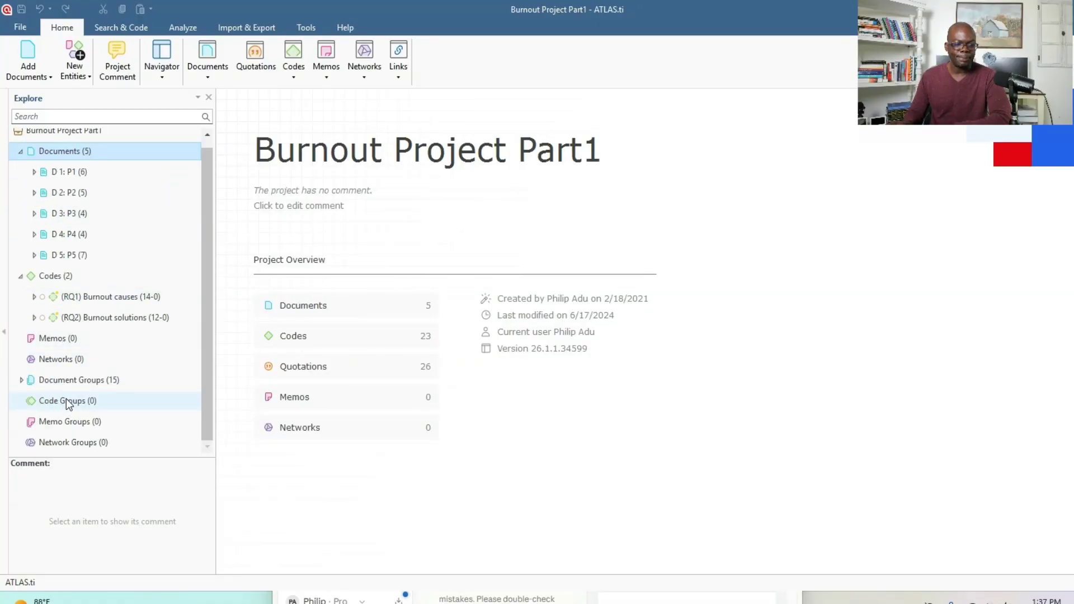
# - Open the ATLAS.ti application options and enable the MCP server
pyautogui.click(23, 28)
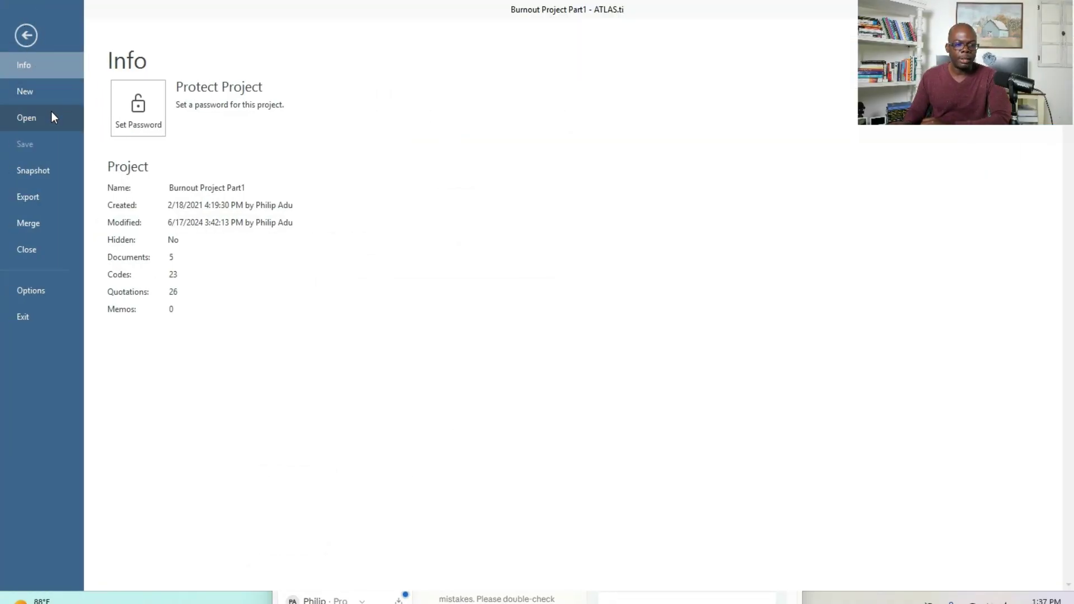
pyautogui.click(36, 290)
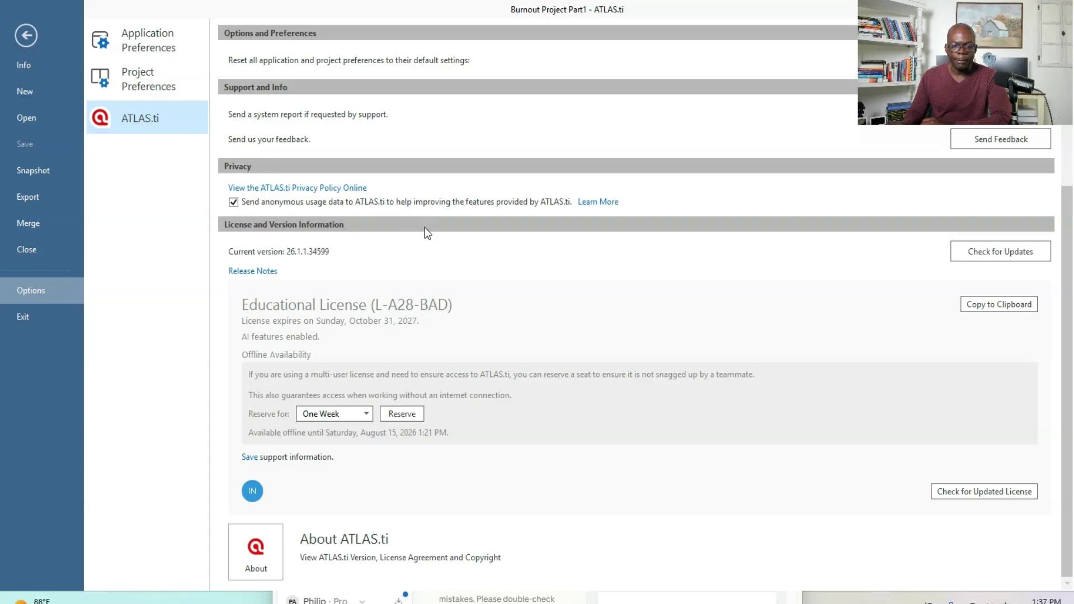
pyautogui.scroll(4, 235, 151)
pyautogui.click(234, 77)
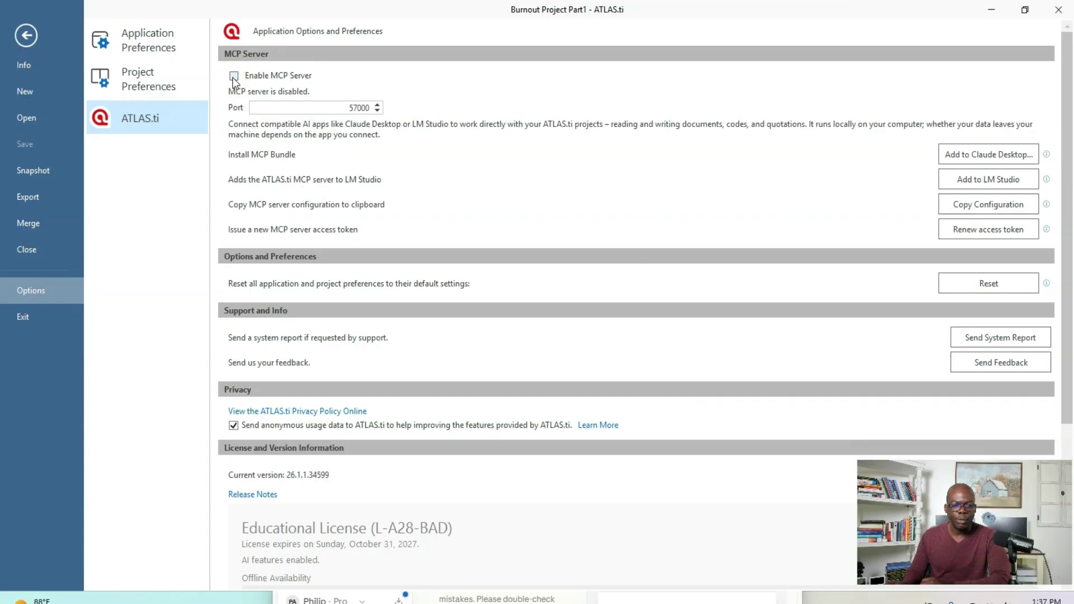
pyautogui.click(234, 77)
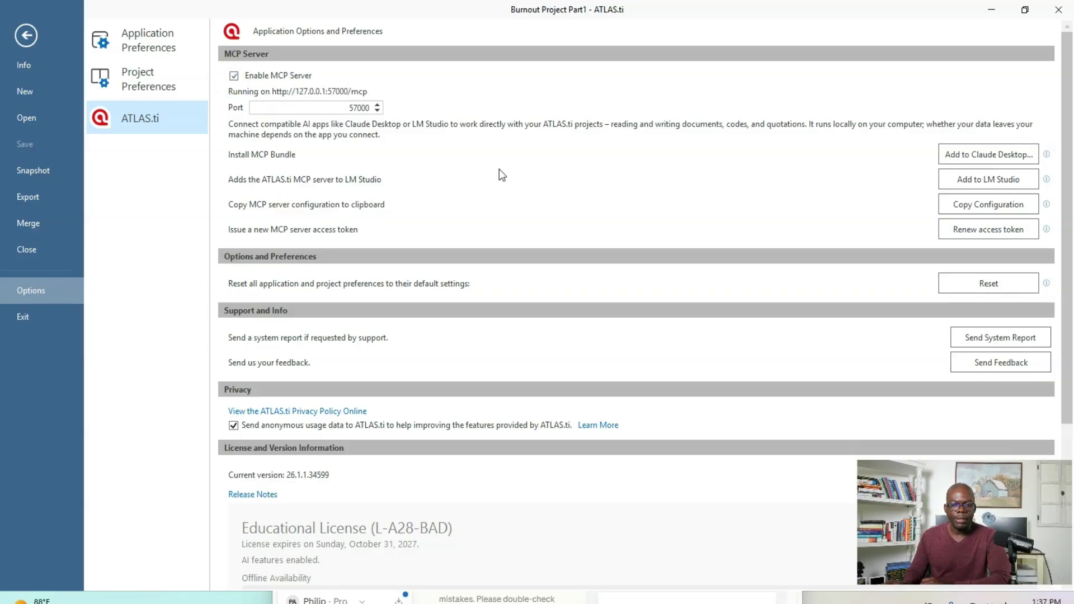
# - Begin adding the MCP bundle to Claude Desktop and create a folder named "MCP Atlas.ti" inside Documents for it
pyautogui.click(976, 157)
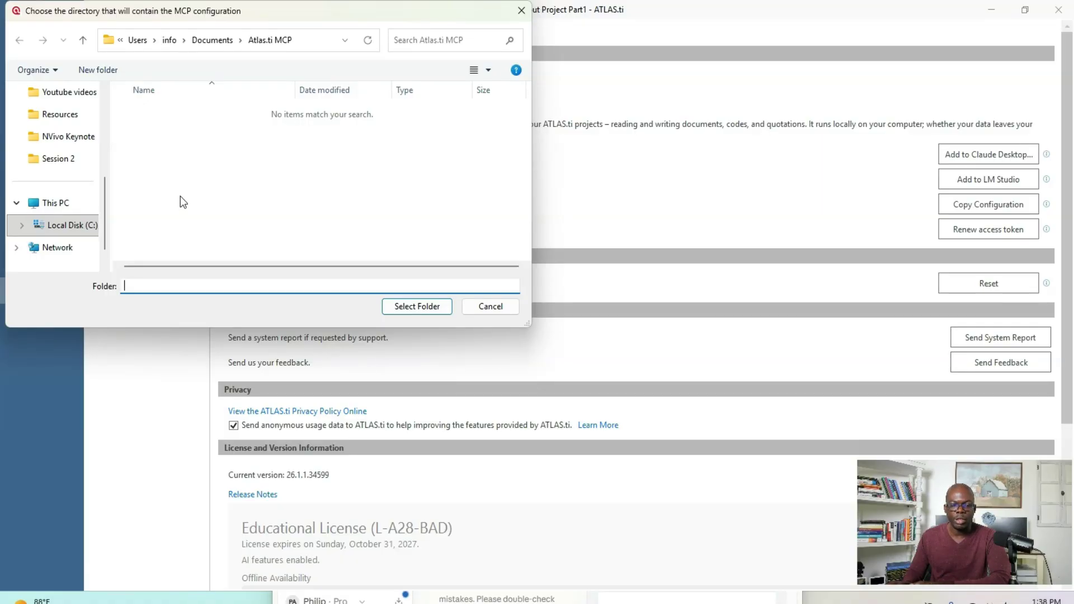
pyautogui.click(212, 41)
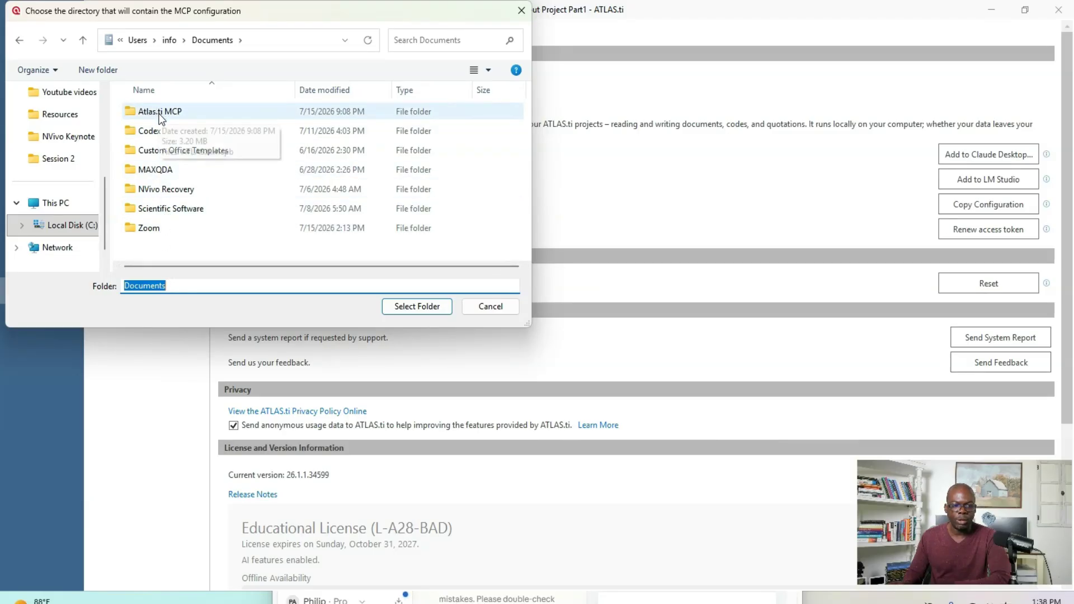
pyautogui.click(100, 72)
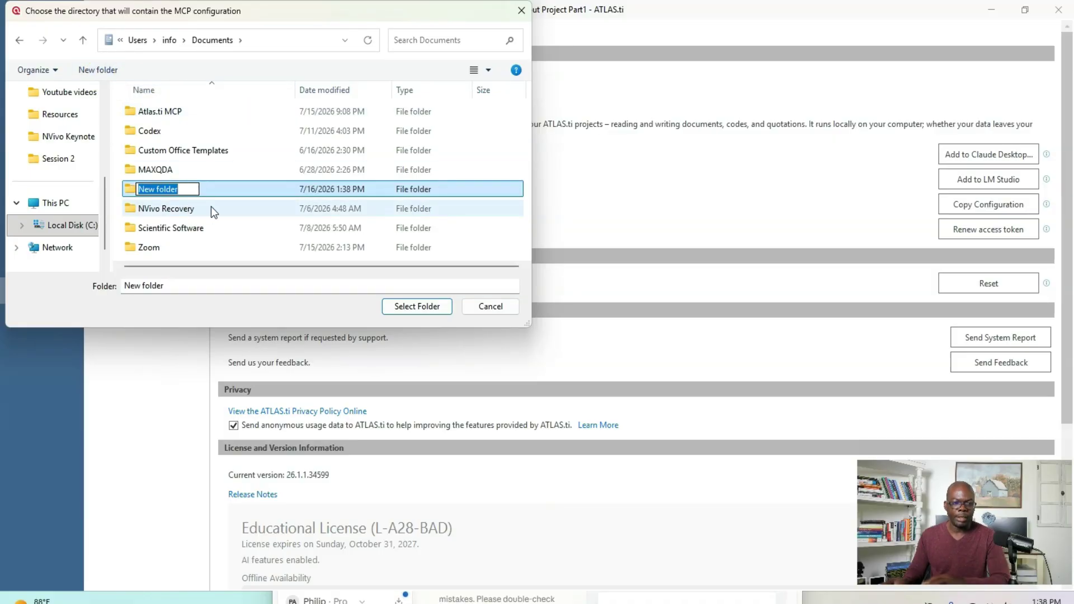
pyautogui.write('MCP ')
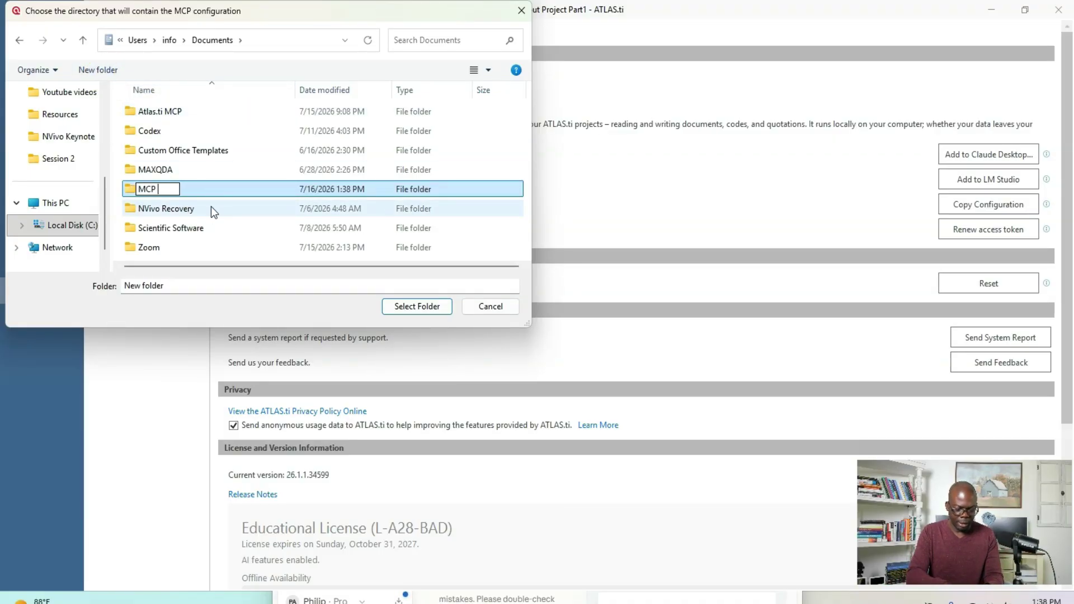
pyautogui.write('Atlas.ti')
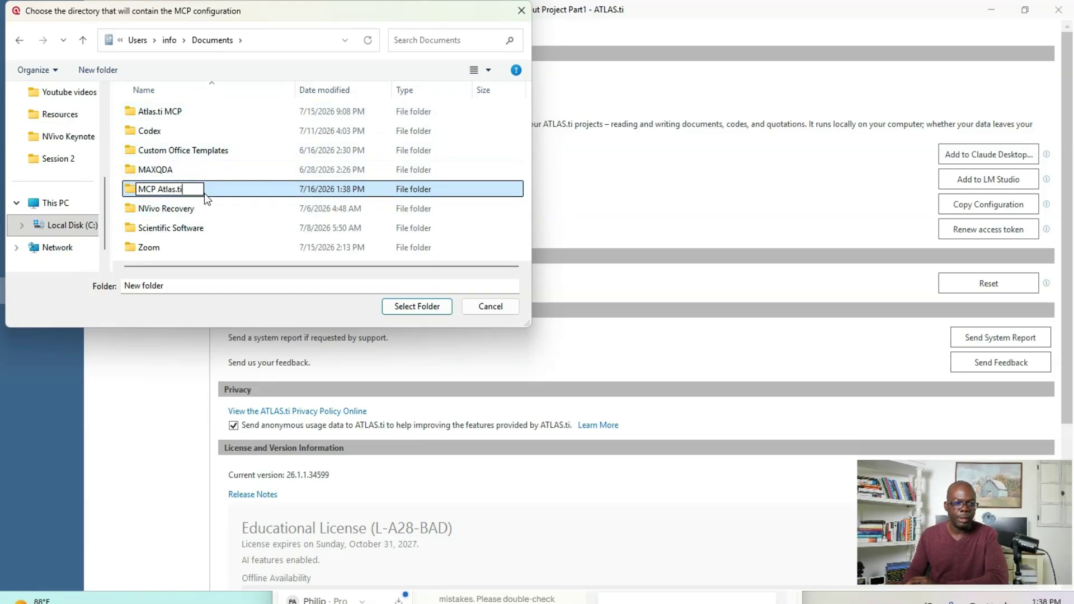
pyautogui.press('Return')
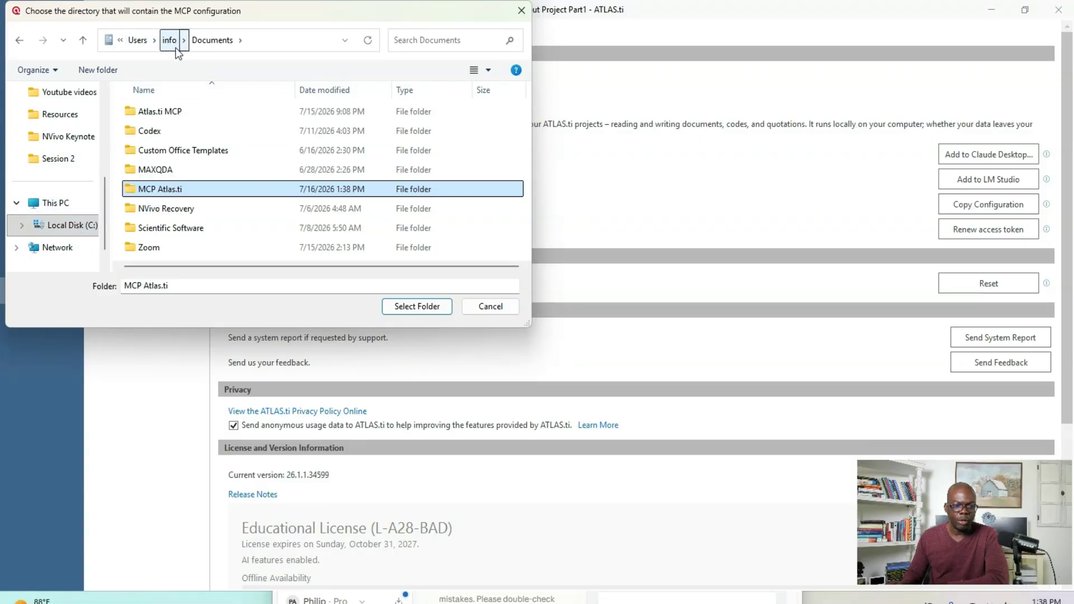
# - Save the MCP bundle into the MCP Atlas.ti folder and dismiss the confirmation
pyautogui.doubleClick(196, 189)
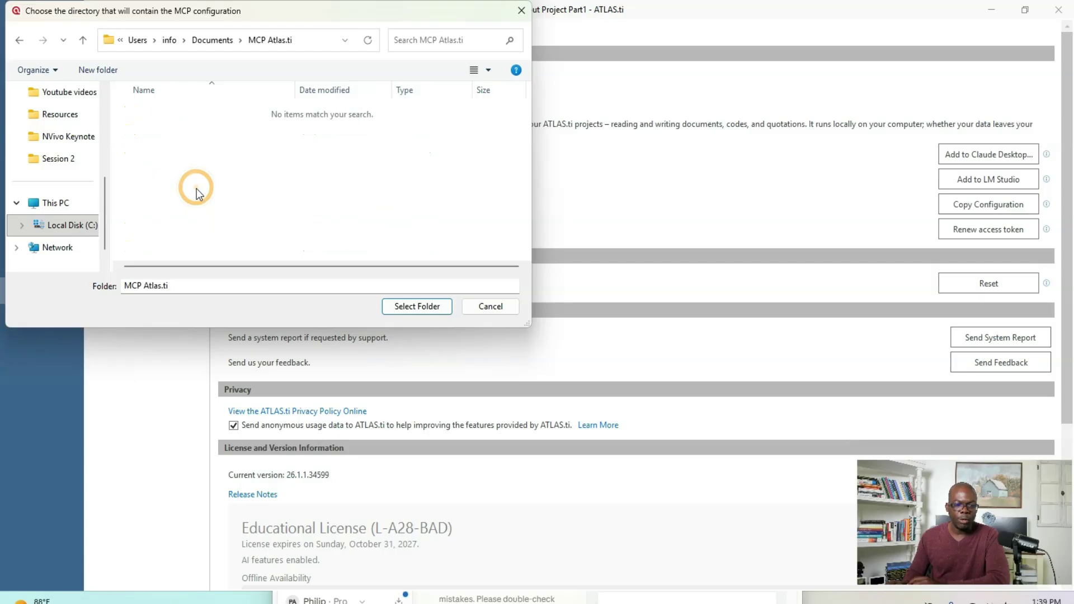
pyautogui.click(403, 307)
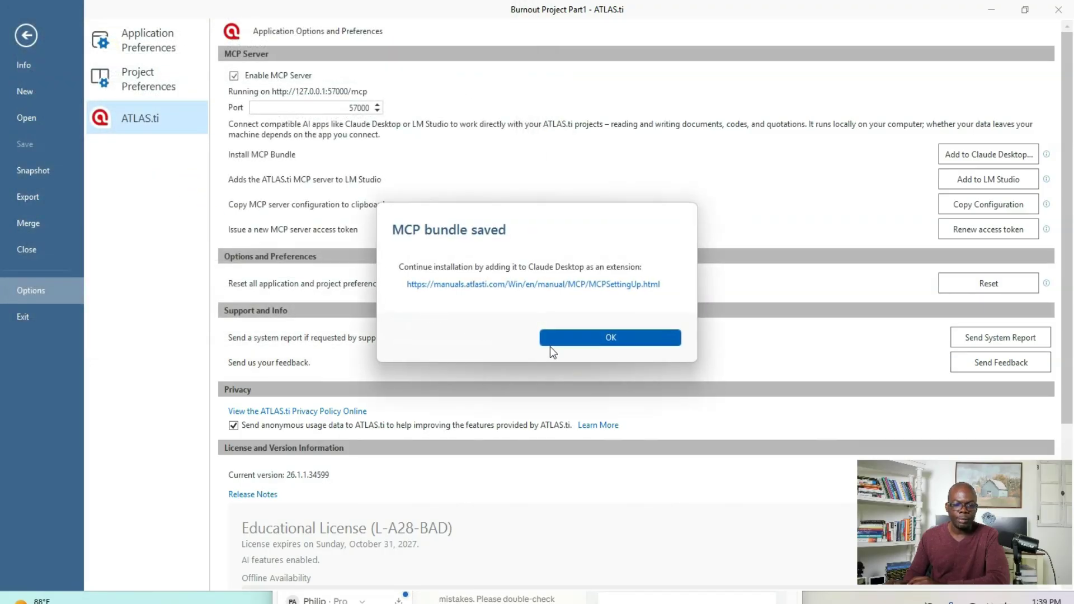
pyautogui.click(564, 337)
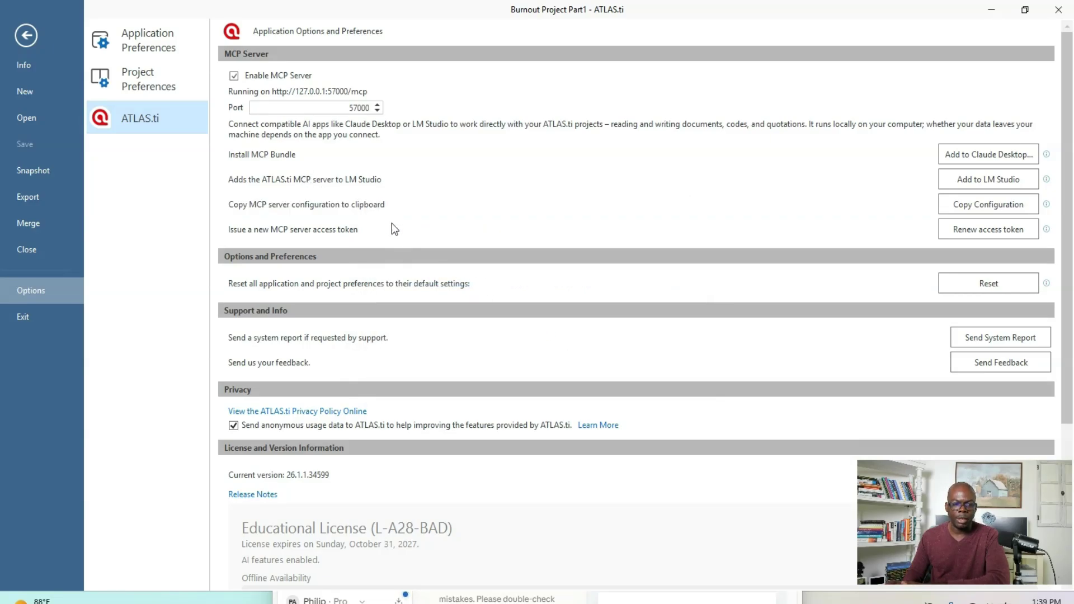
# - Leave the options for the project overview and move the ATLAS.ti window off this screen
pyautogui.scroll(-2, 395, 358)
pyautogui.scroll(2, 394, 357)
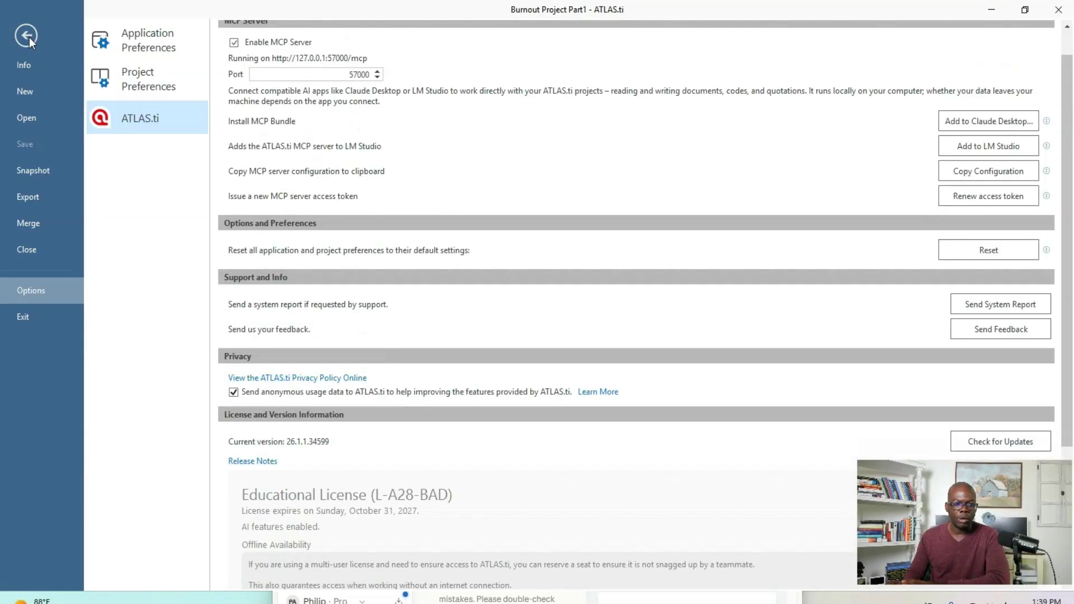
pyautogui.click(28, 36)
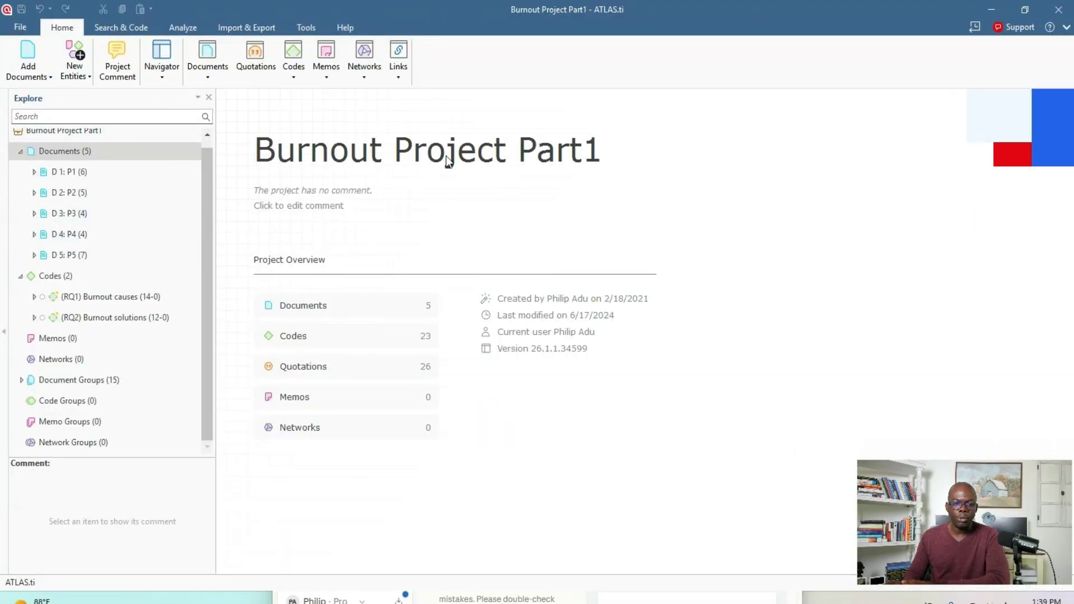
pyautogui.moveTo(609, 21); pyautogui.dragTo(1073, 45)
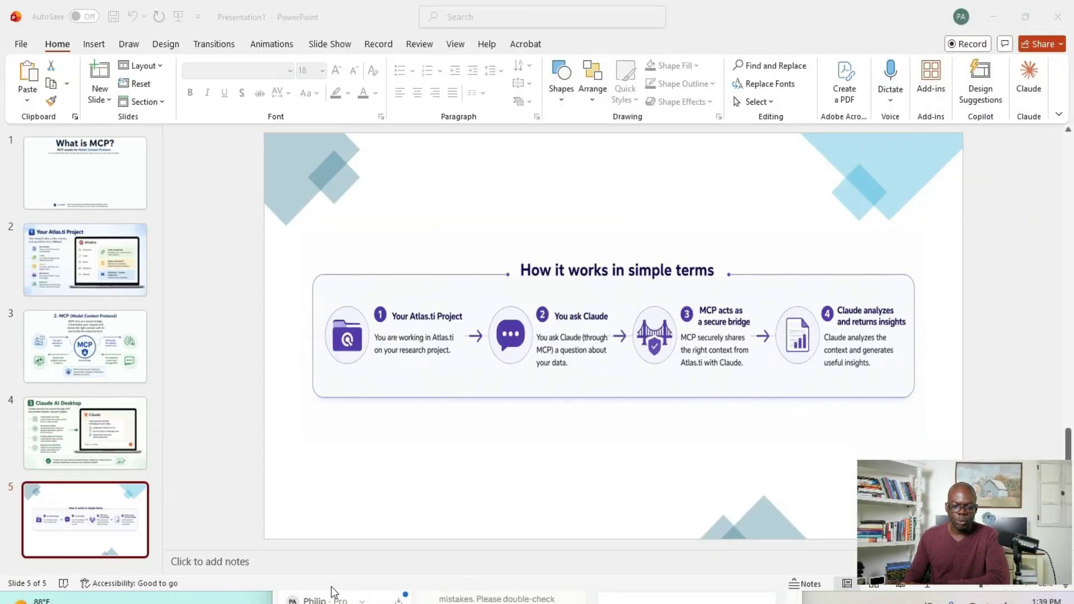
# - Minimize PowerPoint to reach Firefox, search for "claude desktop" in a new tab and open the Download Claude page
pyautogui.click(677, 583)
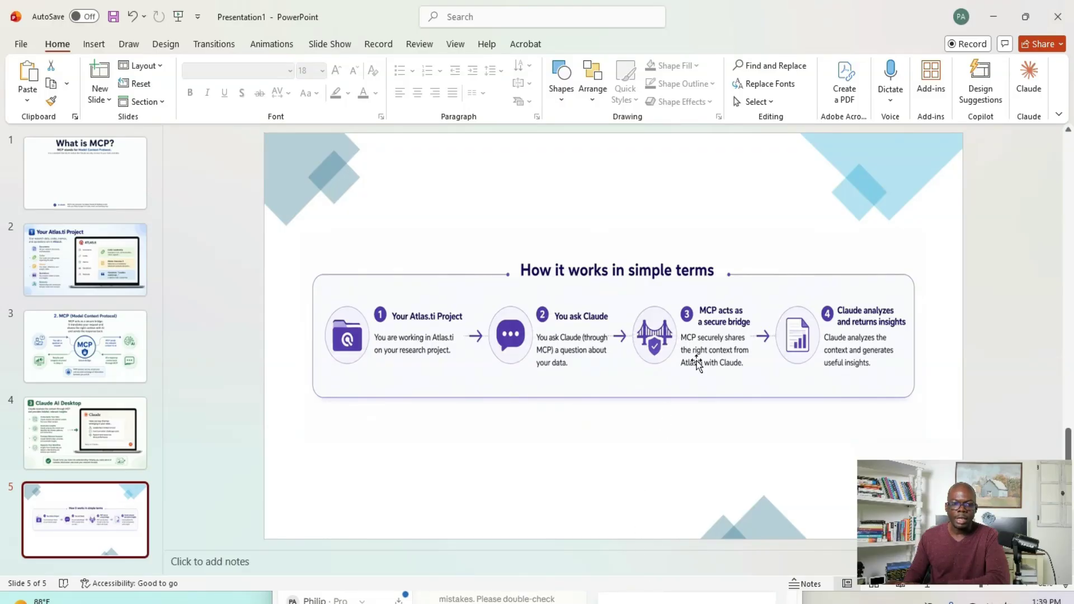
pyautogui.click(1000, 19)
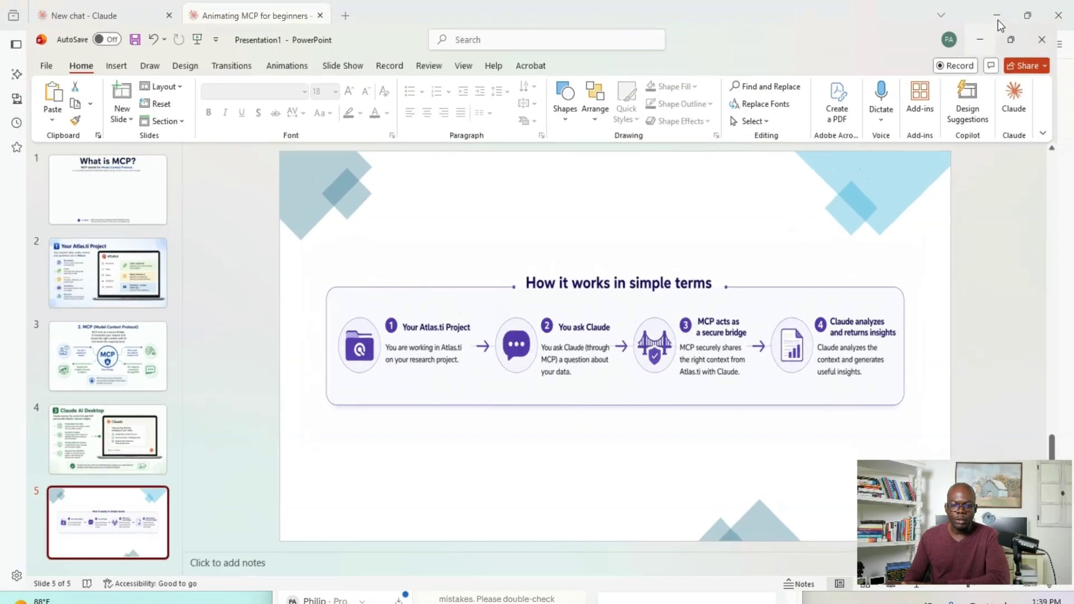
pyautogui.click(345, 16)
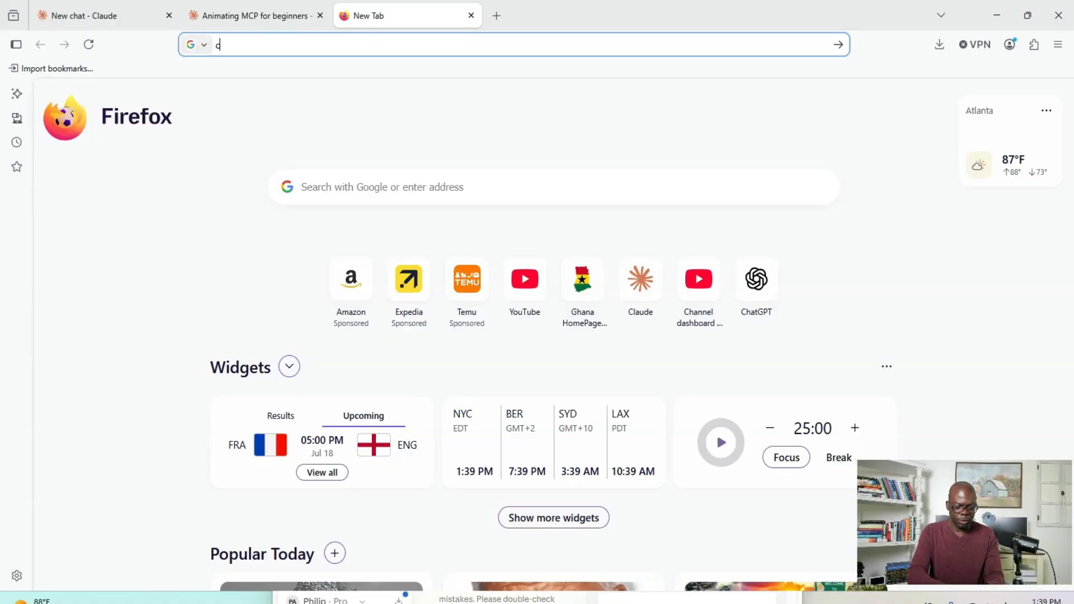
pyautogui.write('claude.ai/')
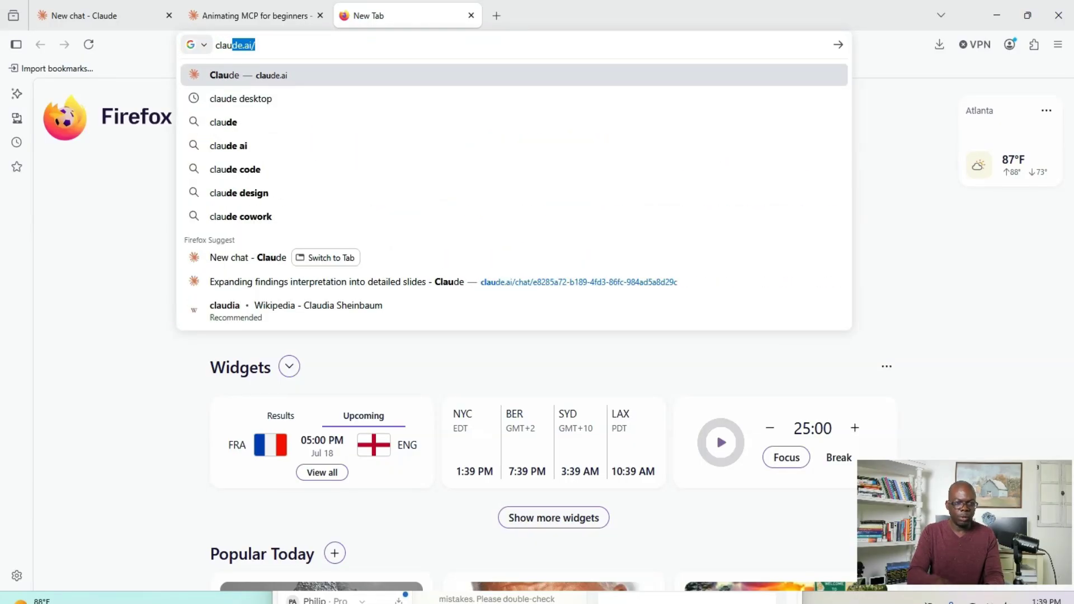
pyautogui.click(398, 102)
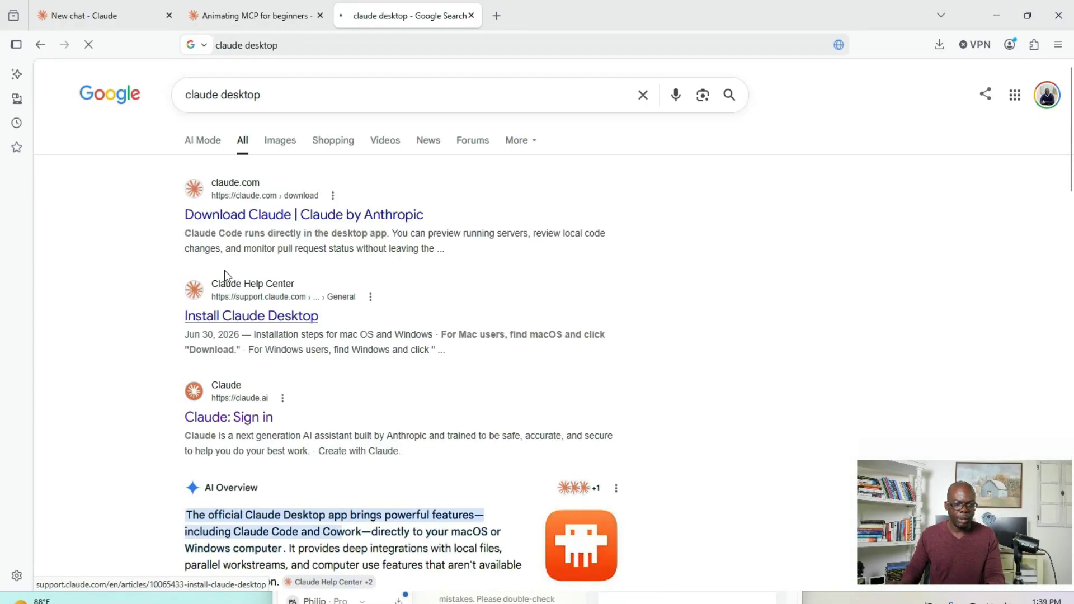
pyautogui.click(277, 214)
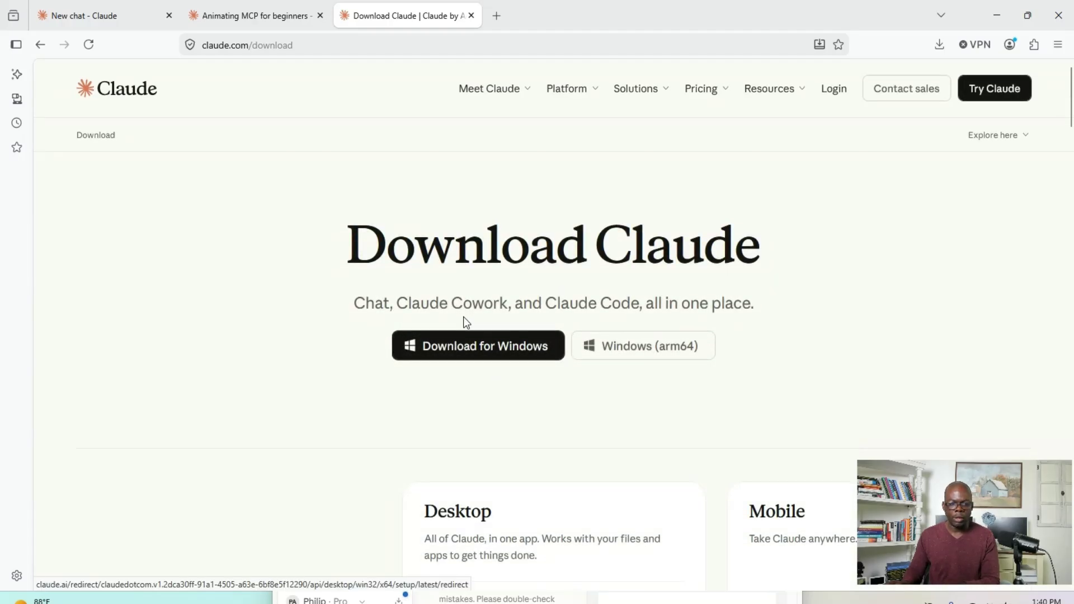
# - Minimize the browser to switch to Claude Desktop and start a new chat
pyautogui.click(997, 17)
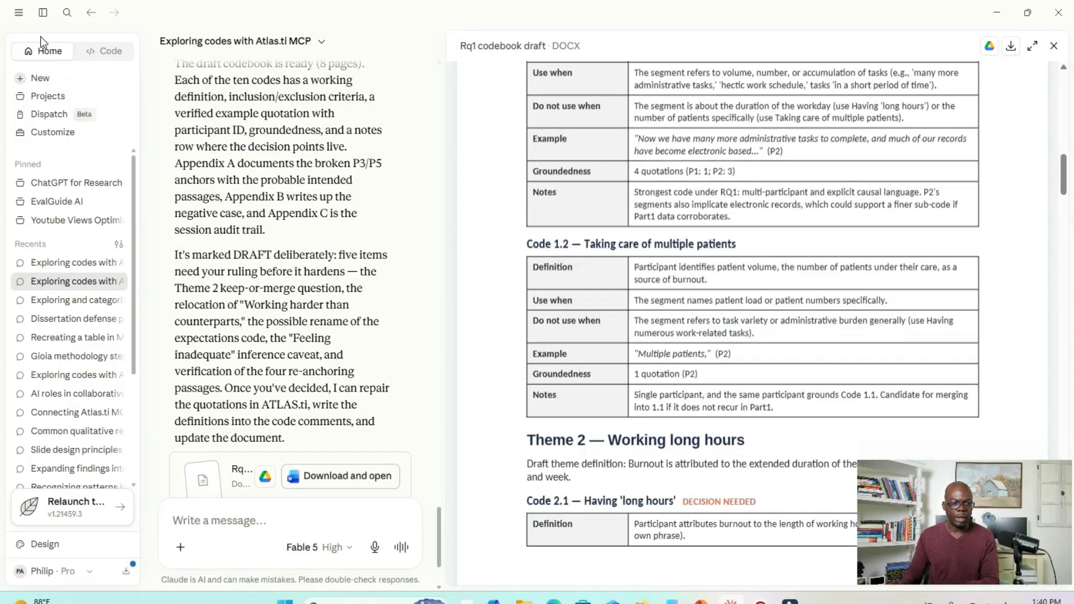
pyautogui.click(63, 79)
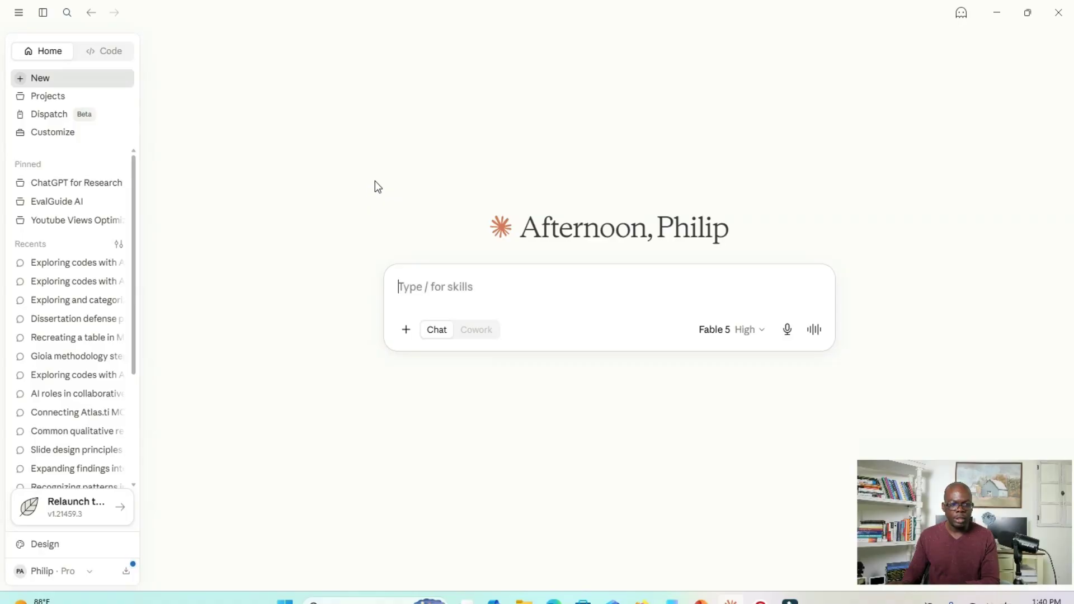
# - Open Claude Desktop's settings and go to the advanced settings for extensions
pyautogui.click(19, 12)
pyautogui.moveTo(36, 35)
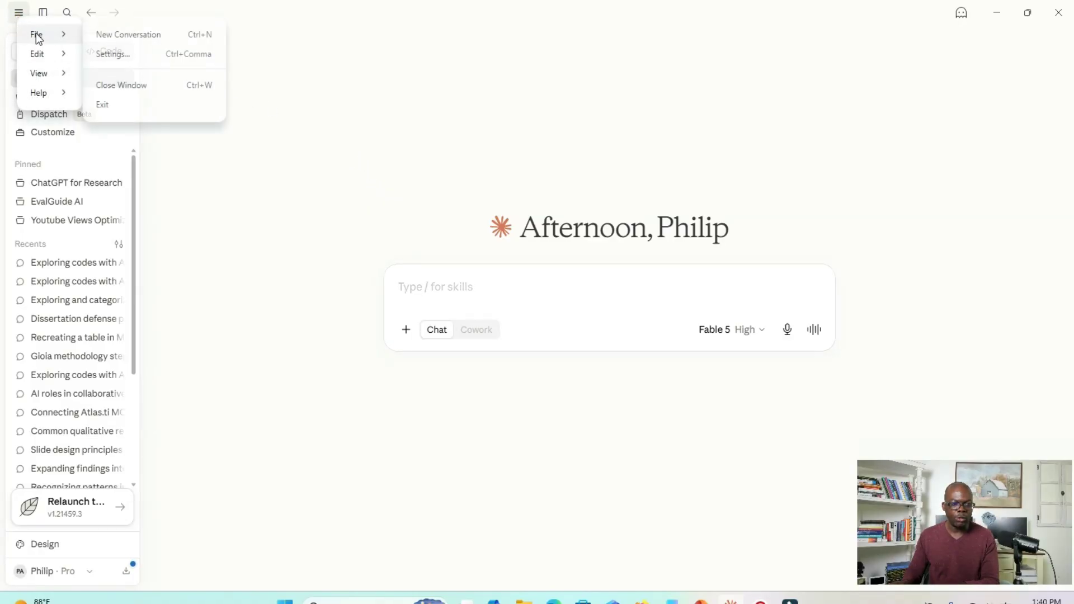
pyautogui.click(111, 56)
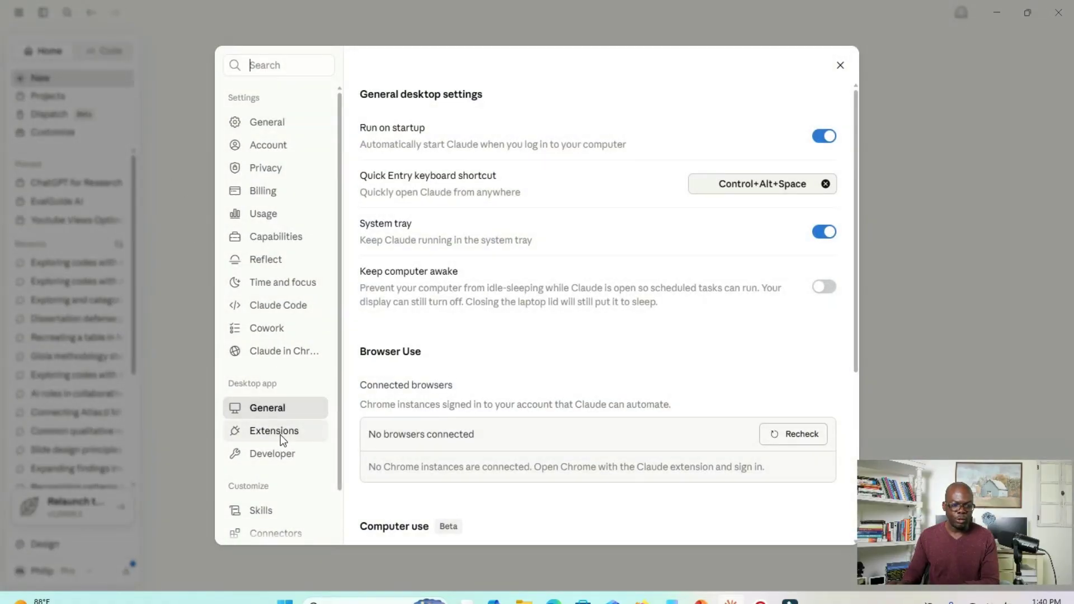
pyautogui.click(281, 434)
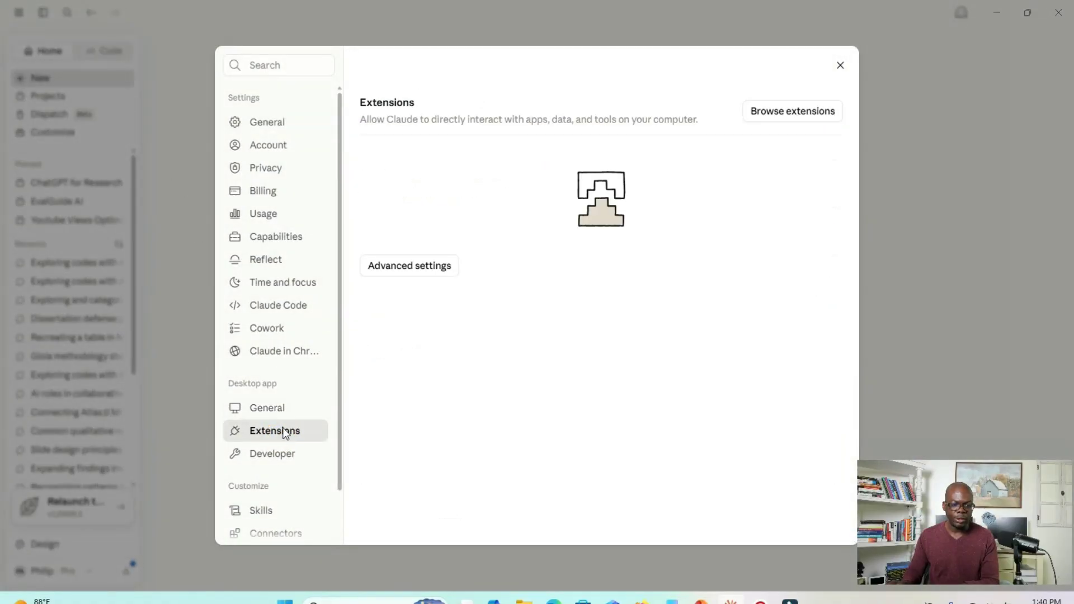
pyautogui.click(405, 270)
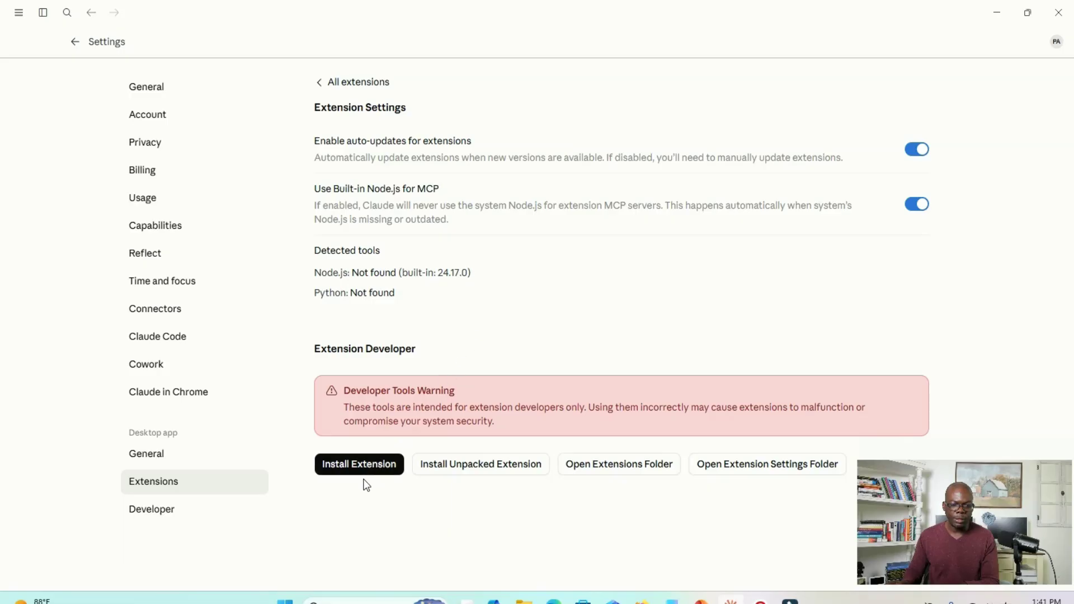
# - Choose ATLAS.ti.mcpb from the MCP Atlas.ti folder in Documents as the extension to install and open its preview
pyautogui.click(362, 464)
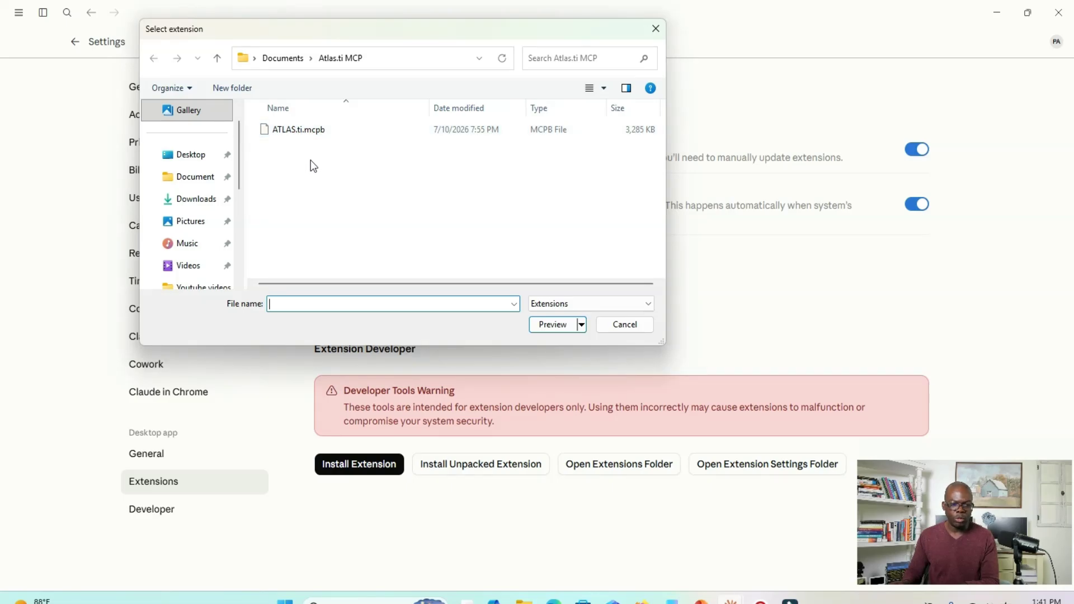
pyautogui.moveTo(237, 180); pyautogui.dragTo(237, 256)
pyautogui.click(196, 243)
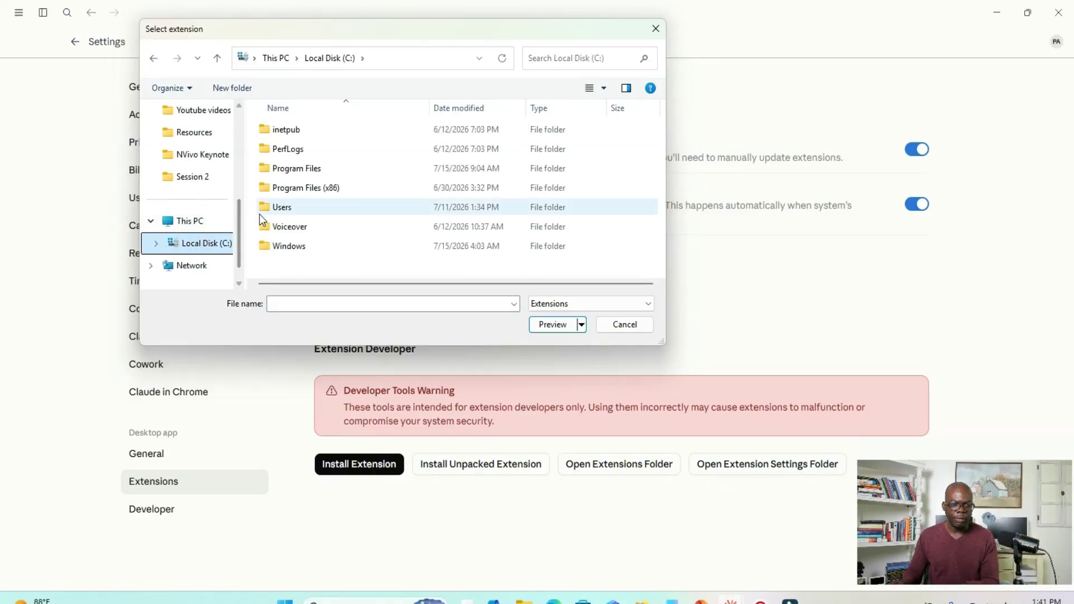
pyautogui.doubleClick(275, 209)
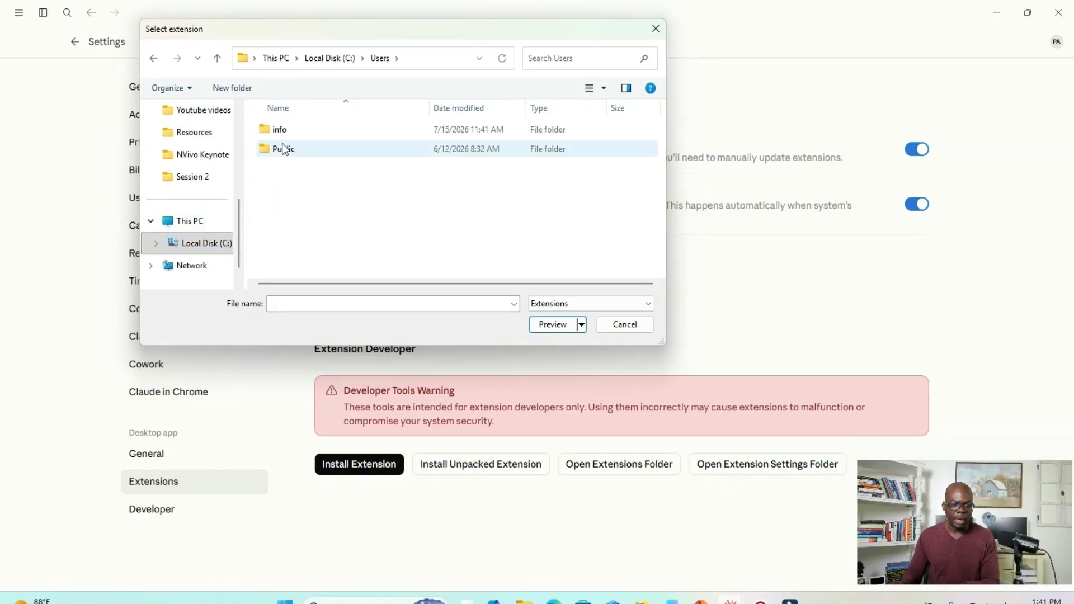
pyautogui.doubleClick(282, 132)
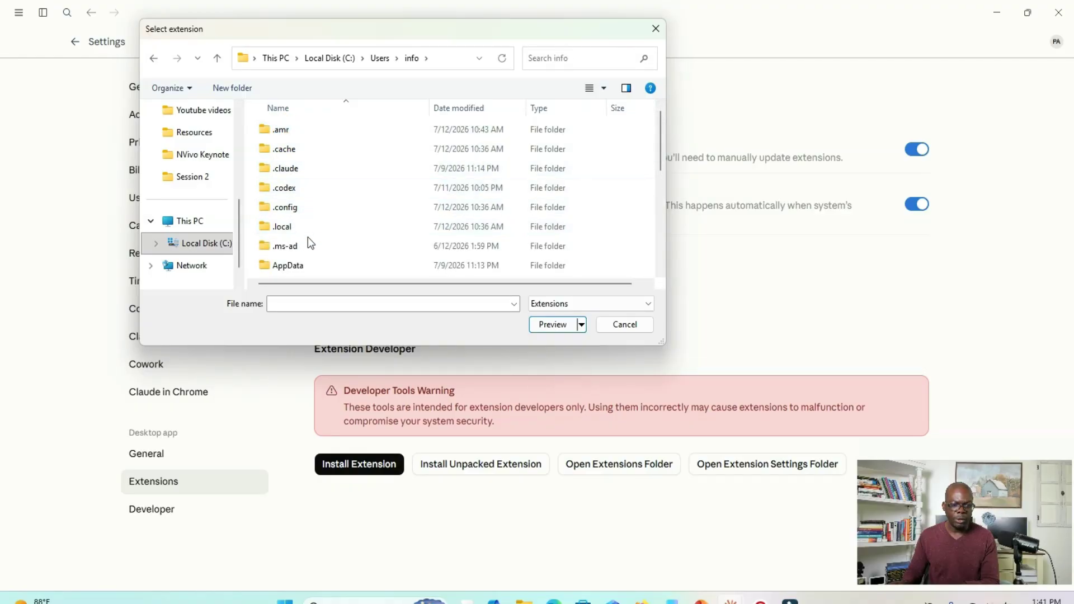
pyautogui.scroll(-3, 311, 238)
pyautogui.doubleClick(302, 173)
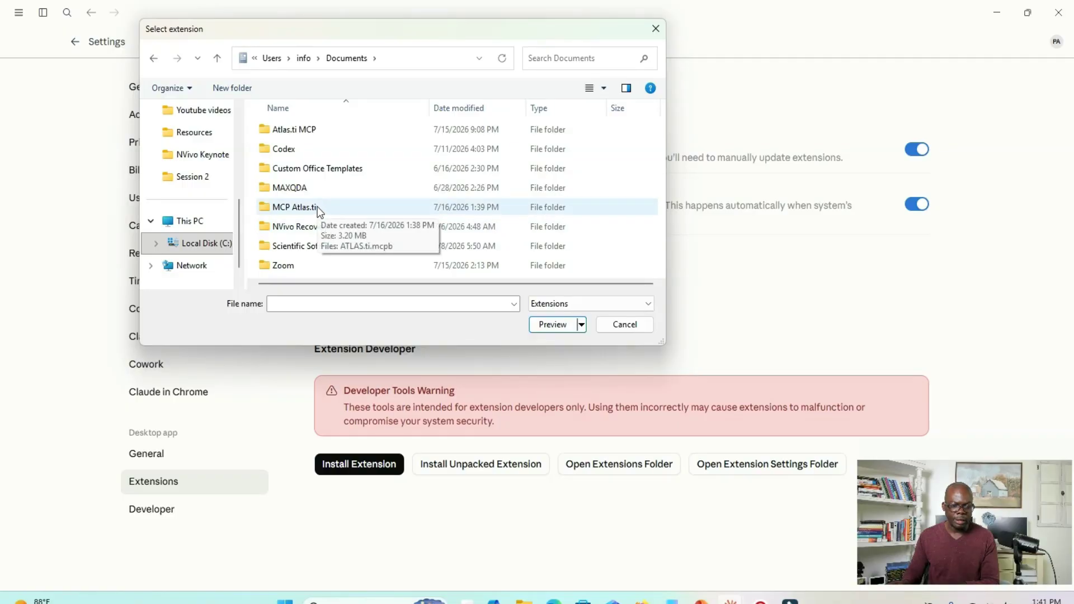
pyautogui.doubleClick(315, 215)
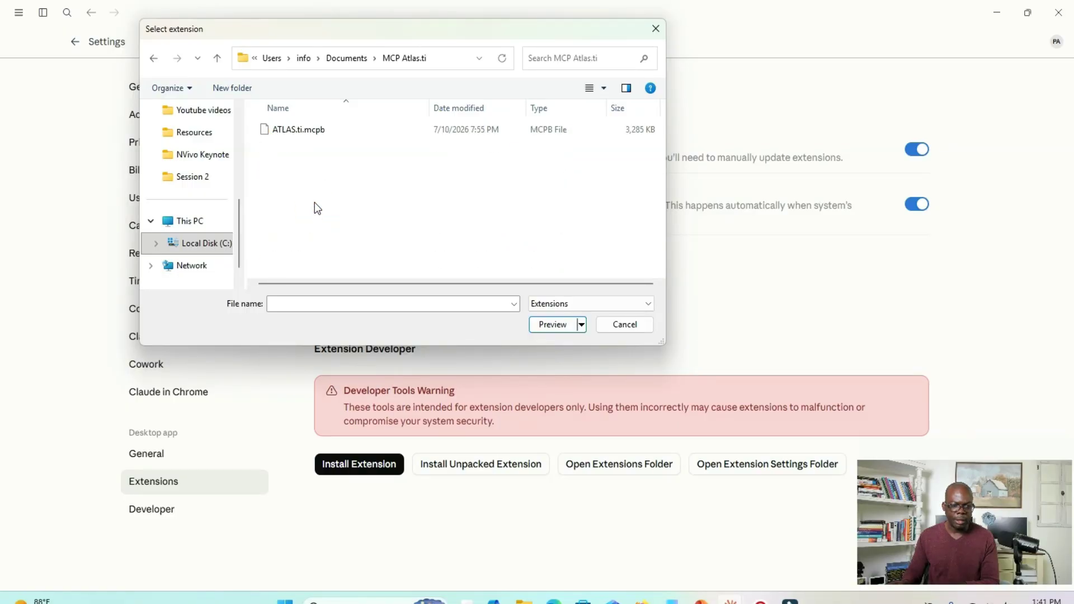
pyautogui.click(338, 132)
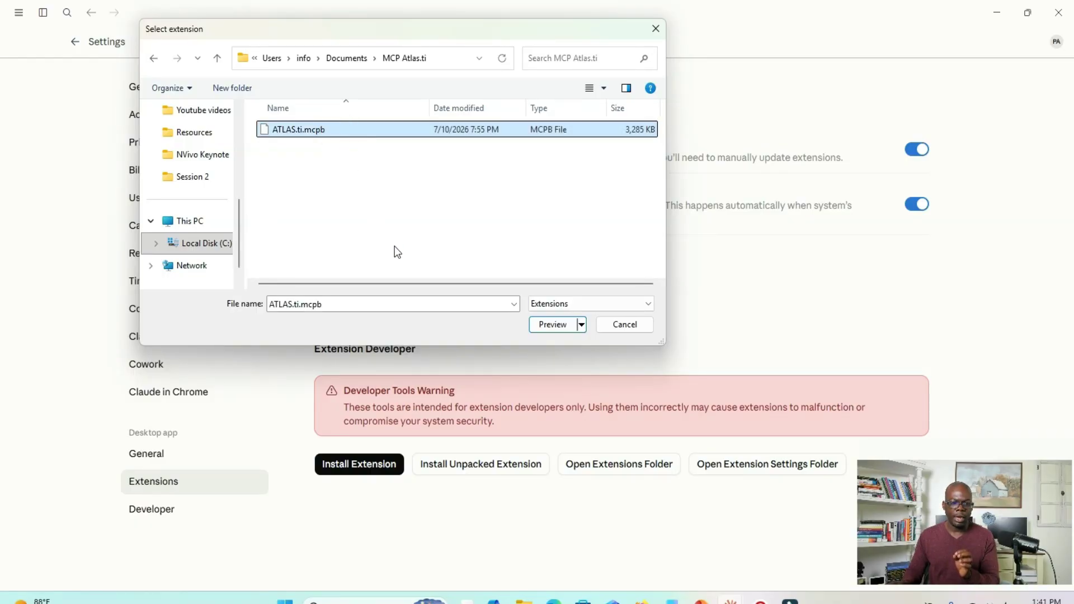
pyautogui.click(553, 325)
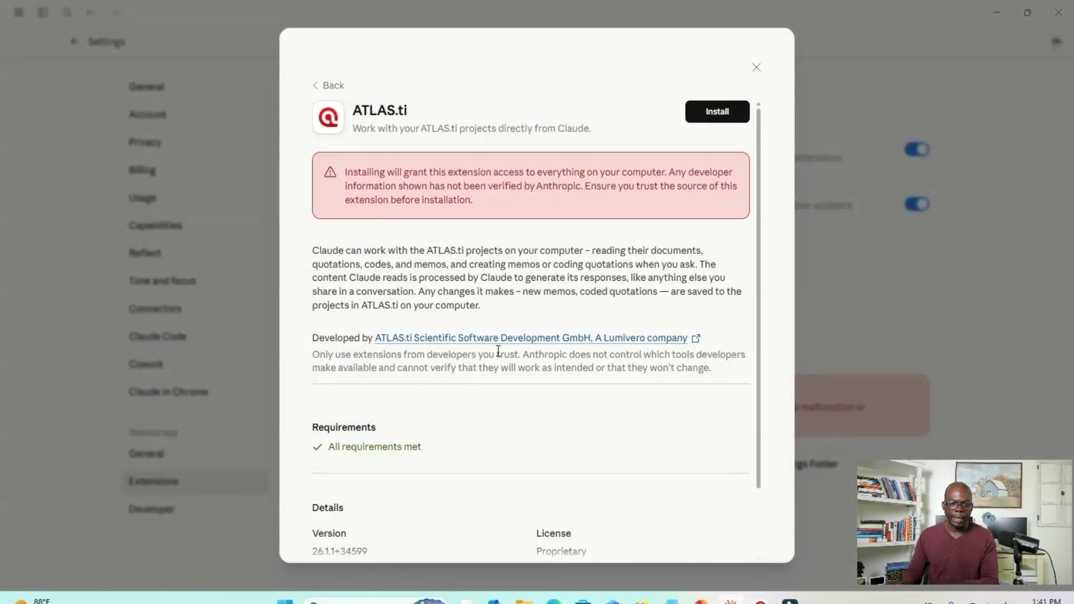
# - Install the ATLAS.ti extension, open its configuration page and dismiss the extension details
pyautogui.click(718, 116)
pyautogui.click(415, 292)
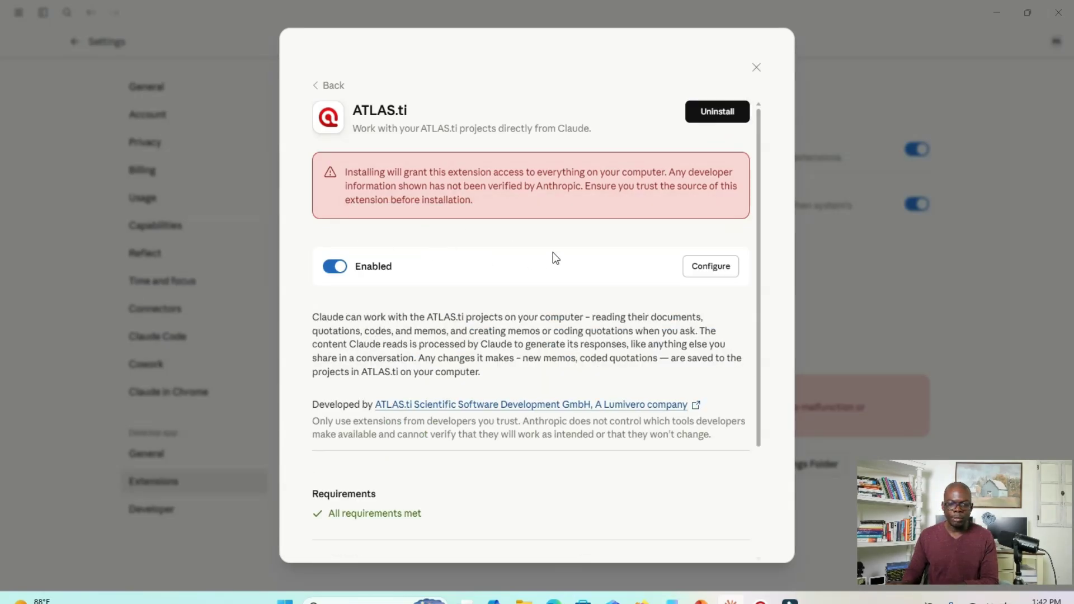
pyautogui.click(701, 268)
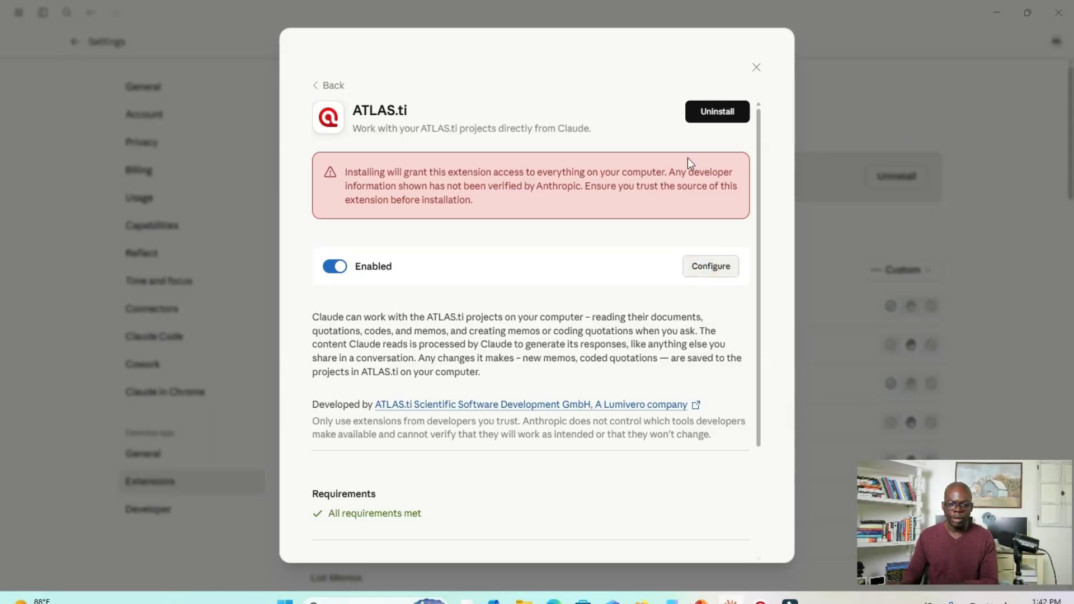
pyautogui.click(756, 68)
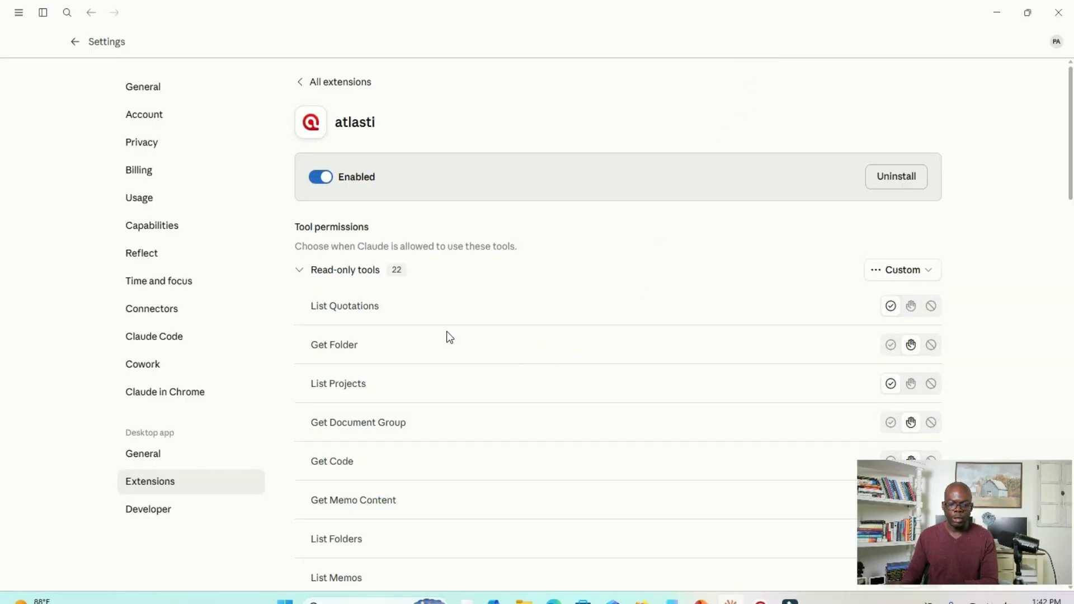
# - Examine the read-only tool permissions of the atlasti extension and switch briefly to the ATLAS.ti window
pyautogui.scroll(-3, 438, 330)
pyautogui.scroll(3, 441, 327)
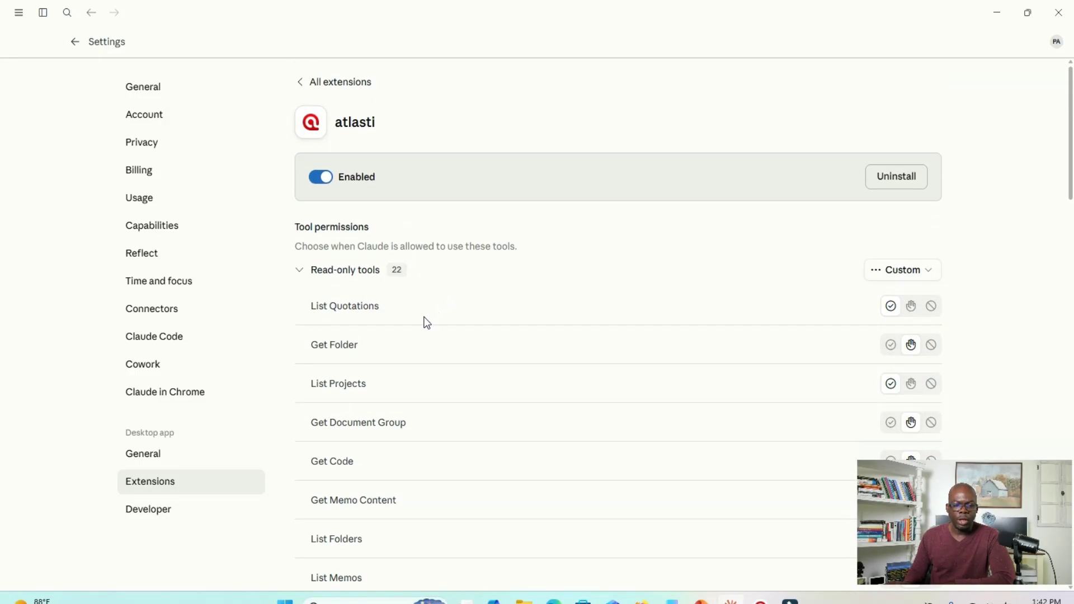
pyautogui.scroll(-1, 427, 323)
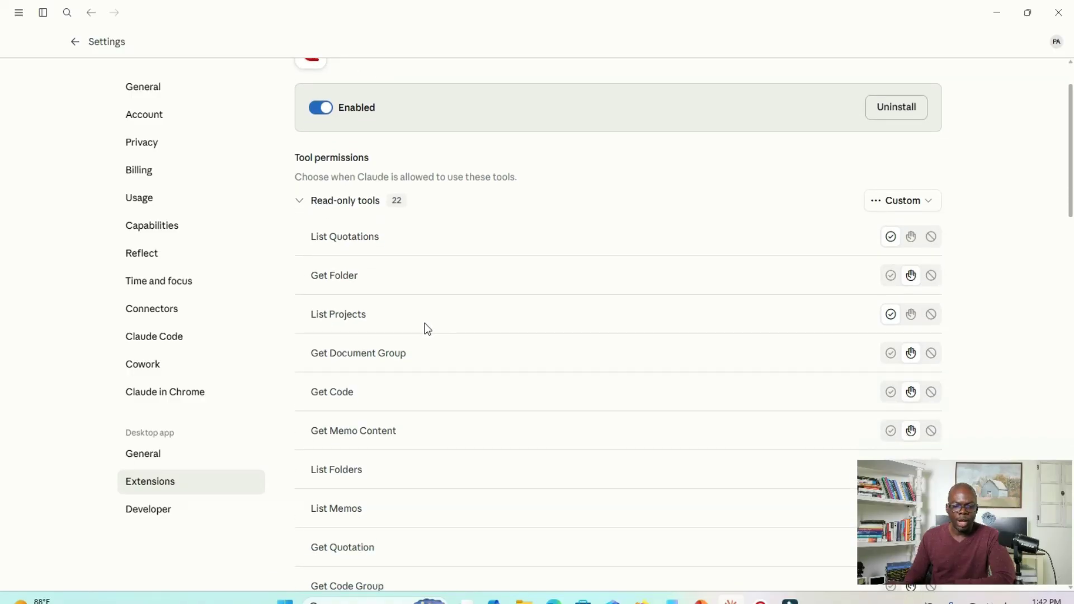
pyautogui.scroll(1, 425, 323)
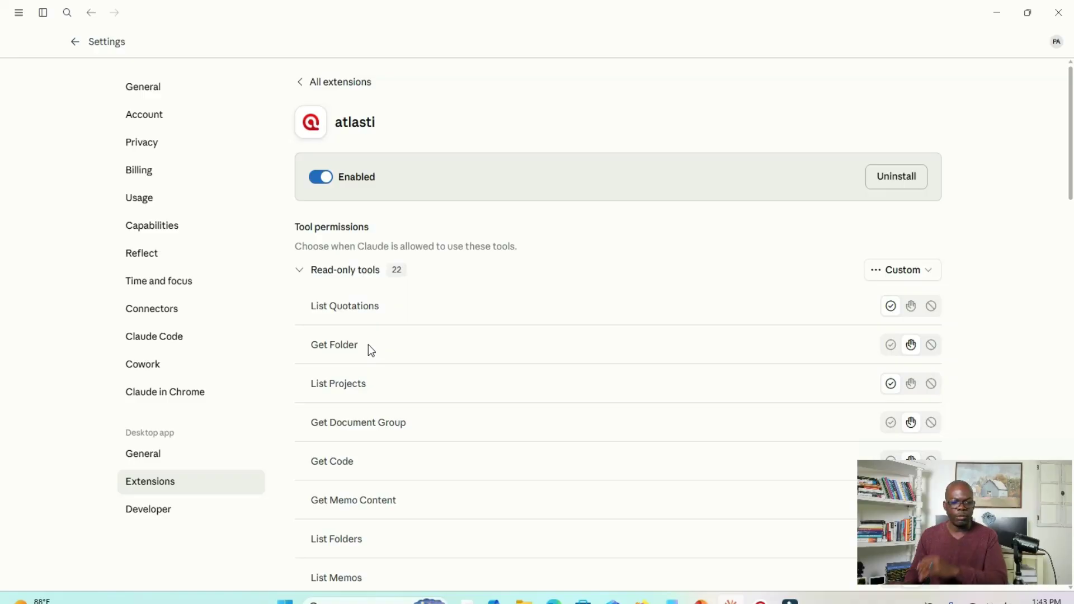
pyautogui.moveTo(762, 600)
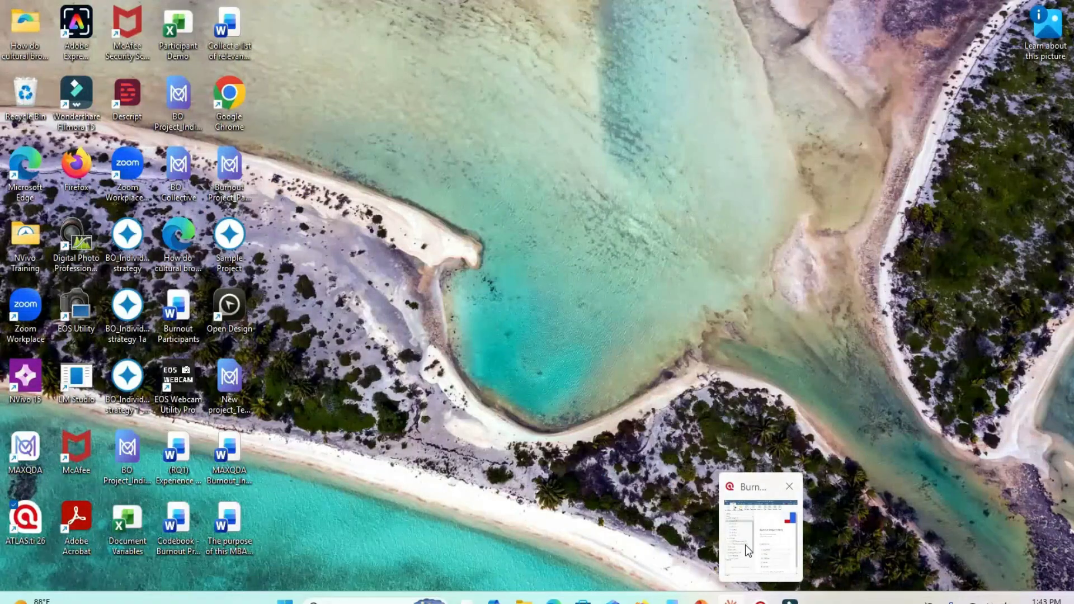
pyautogui.click(745, 545)
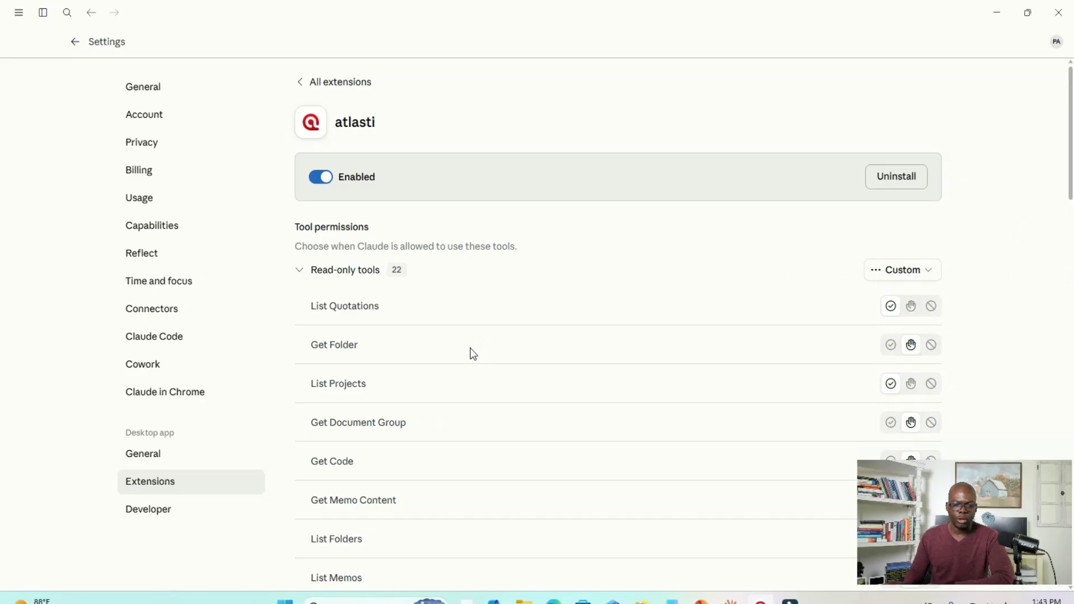
pyautogui.scroll(-2, 441, 367)
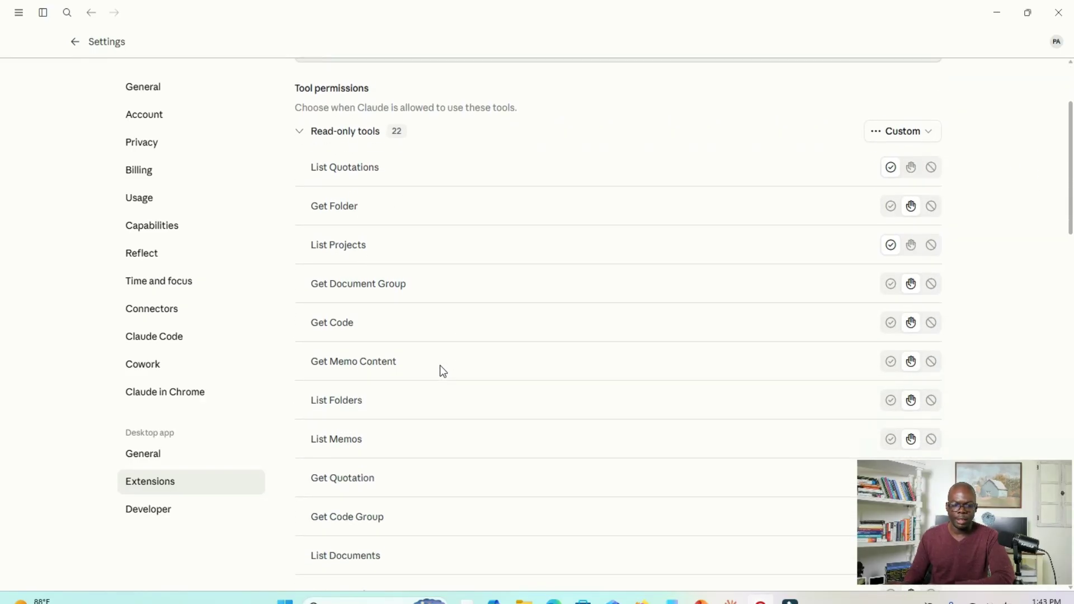
pyautogui.scroll(1, 442, 371)
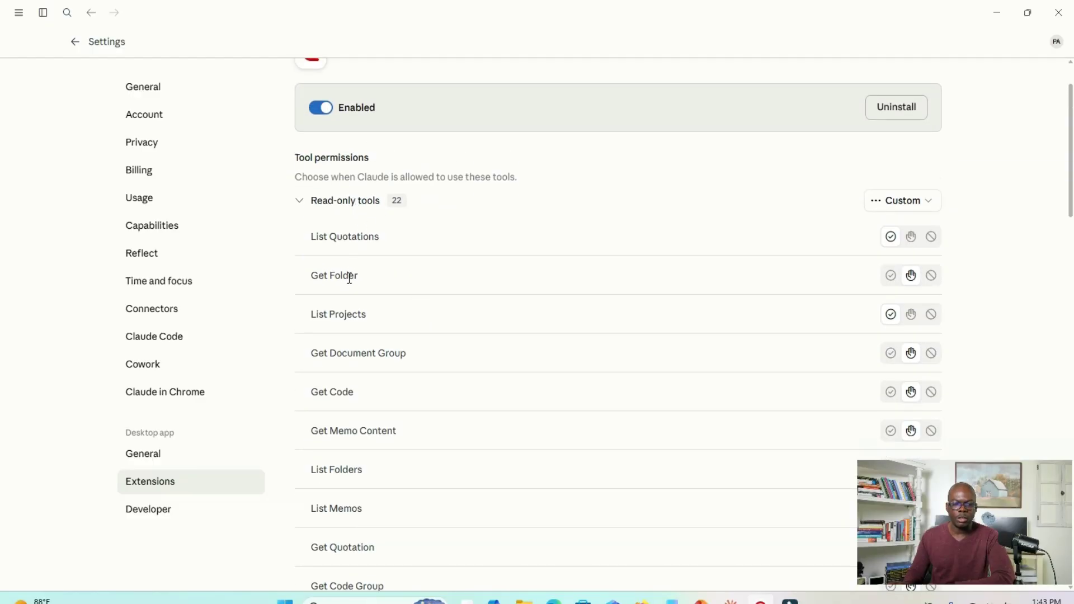
pyautogui.moveTo(1073, 168); pyautogui.dragTo(431, 63)
pyautogui.click(700, 58)
# - Examine the full list of read-only and write/delete tools and their permission settings for the atlasti extension
pyautogui.scroll(-1, 332, 287)
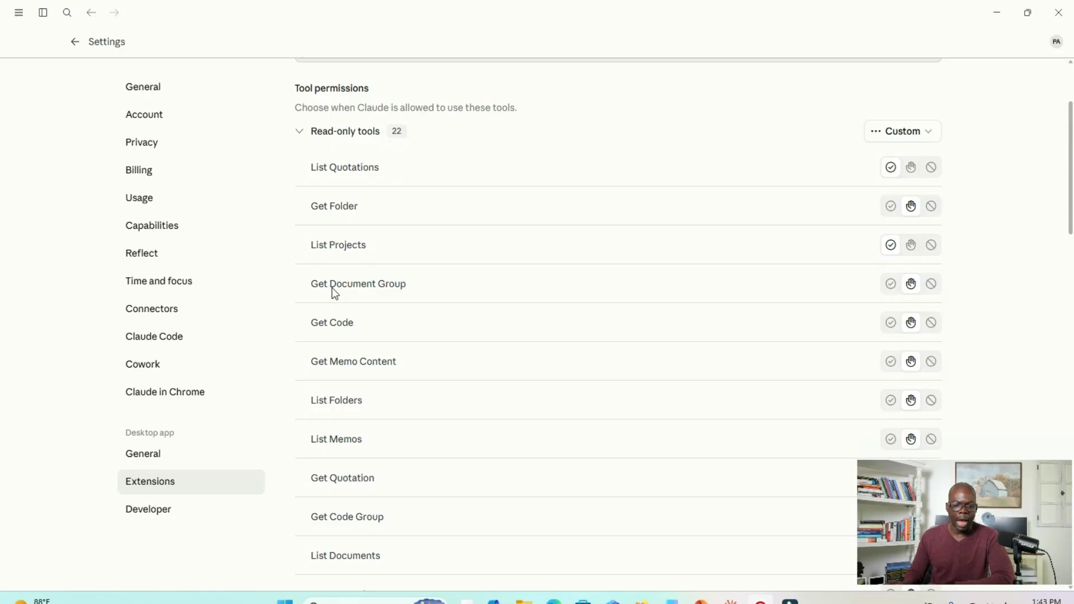
pyautogui.scroll(-1, 406, 365)
pyautogui.scroll(-1, 407, 370)
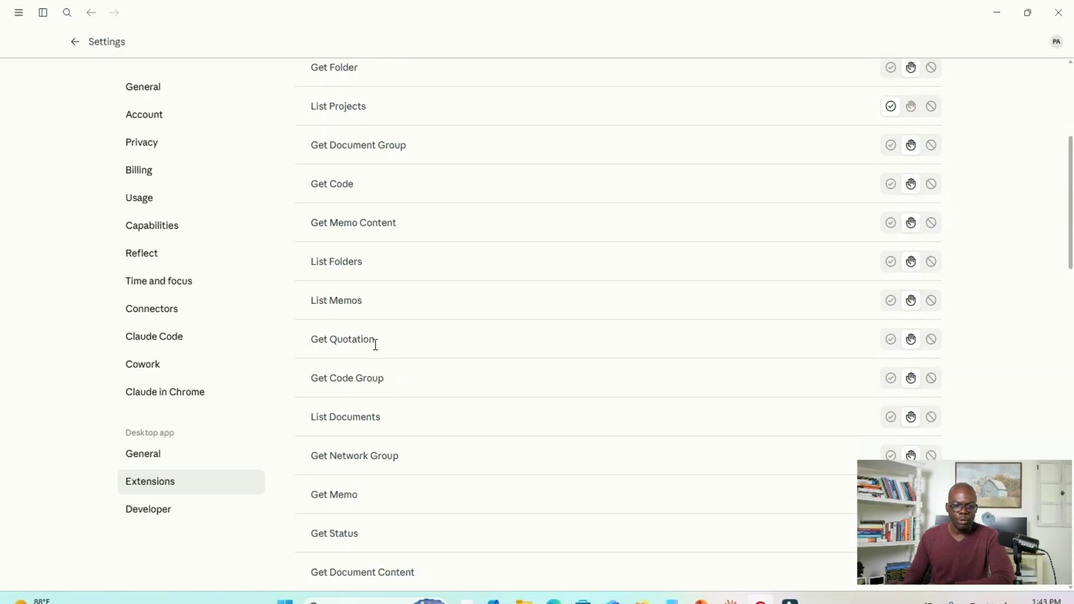
pyautogui.scroll(-1, 392, 374)
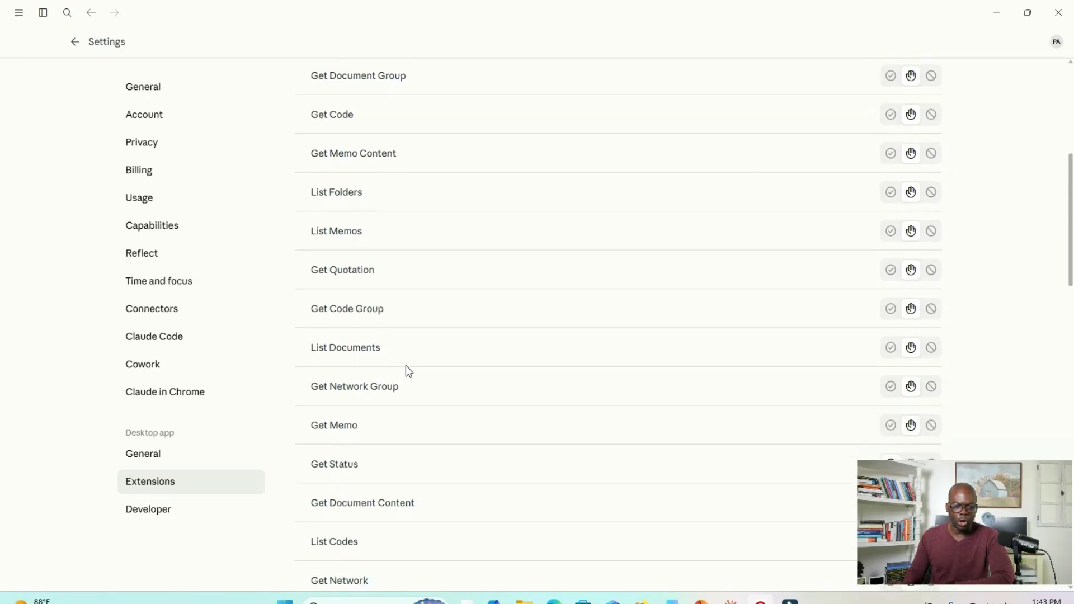
pyautogui.scroll(-1, 407, 372)
pyautogui.scroll(4, 389, 383)
pyautogui.scroll(2, 392, 341)
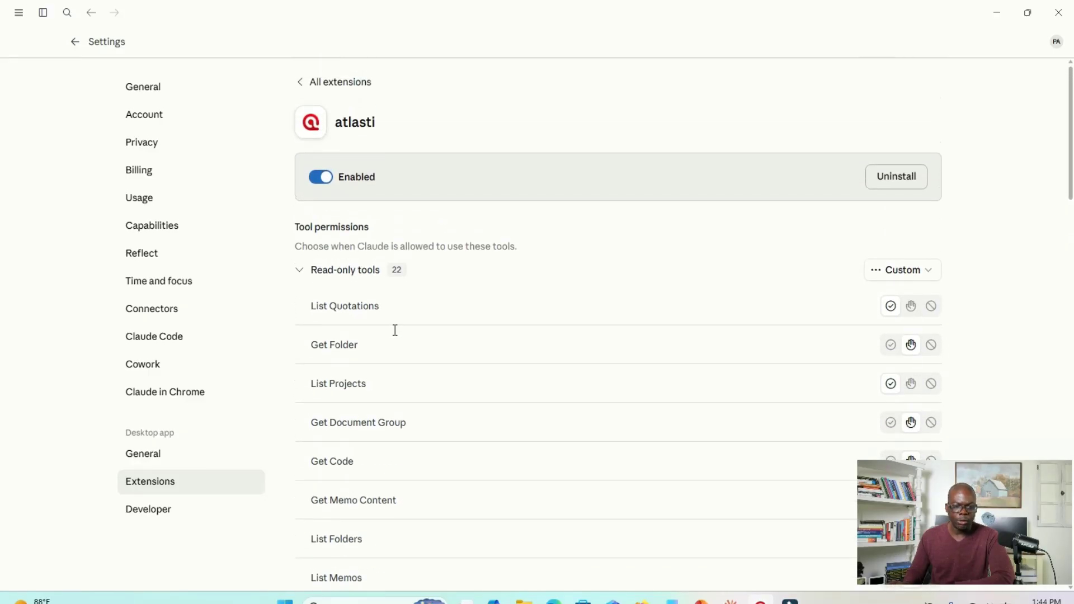
pyautogui.scroll(-4, 389, 334)
pyautogui.scroll(-7, 389, 335)
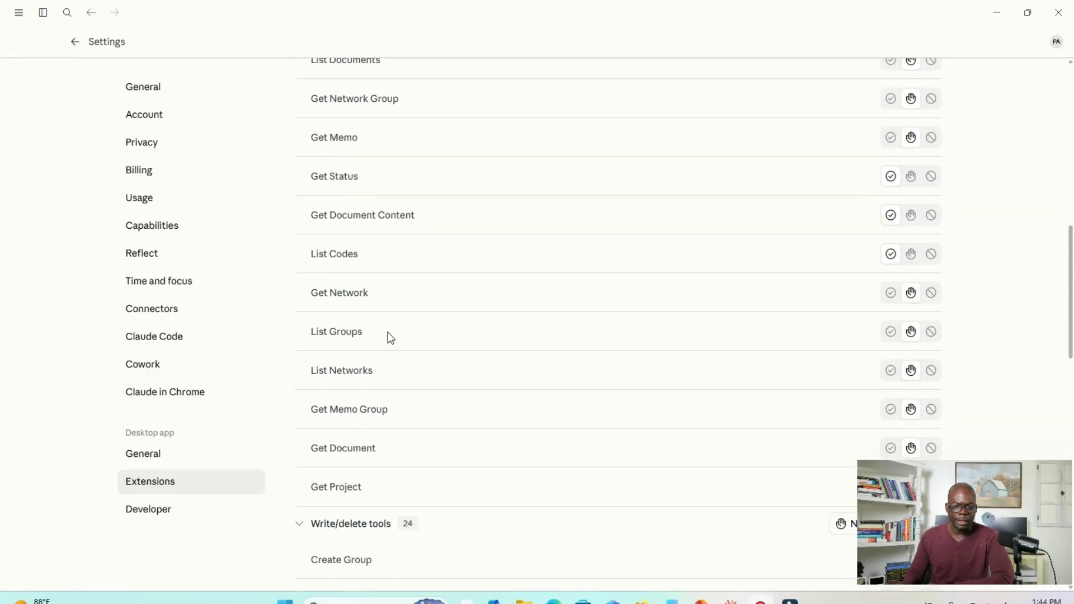
pyautogui.scroll(4, 392, 330)
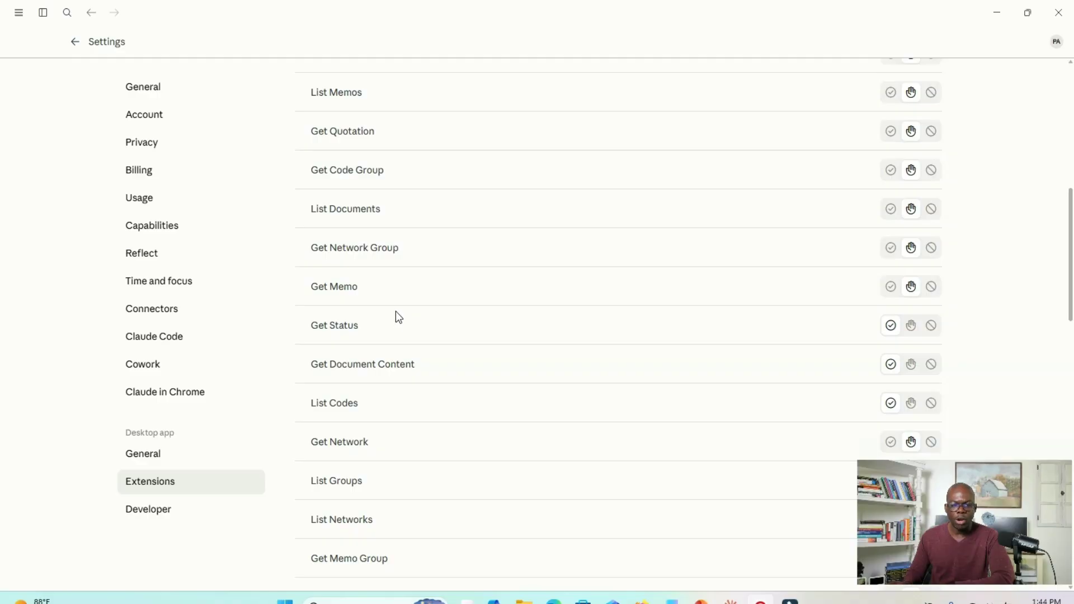
pyautogui.scroll(1, 395, 311)
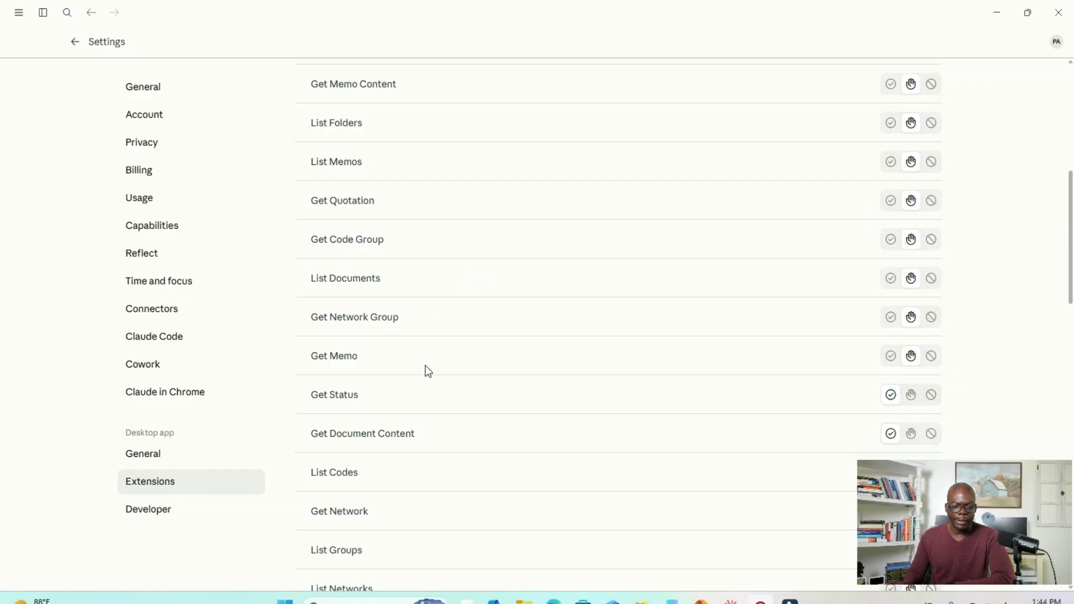
pyautogui.scroll(-6, 428, 363)
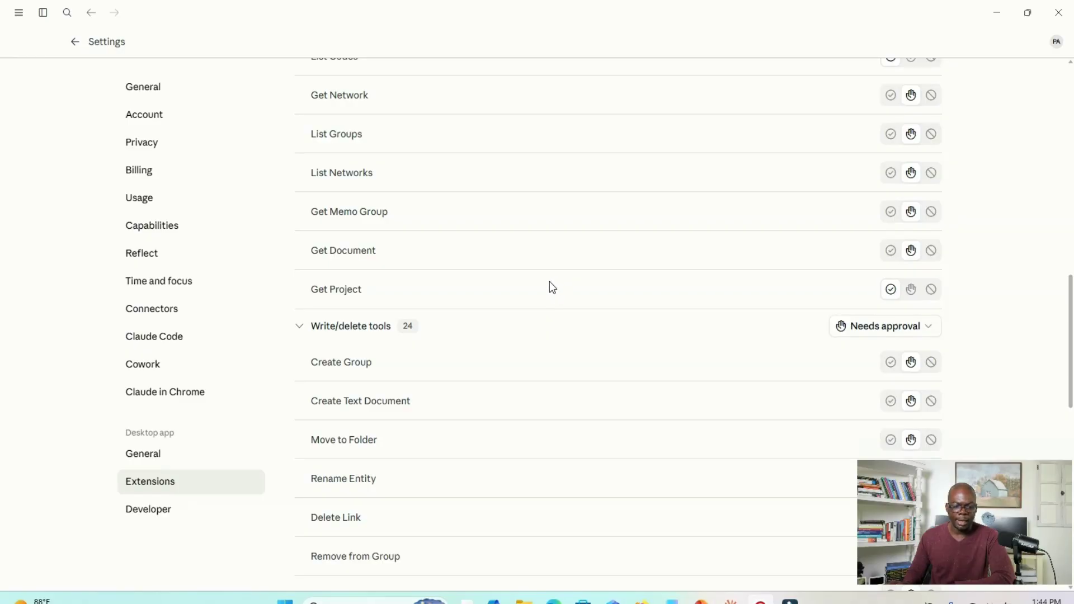
pyautogui.scroll(-5, 553, 288)
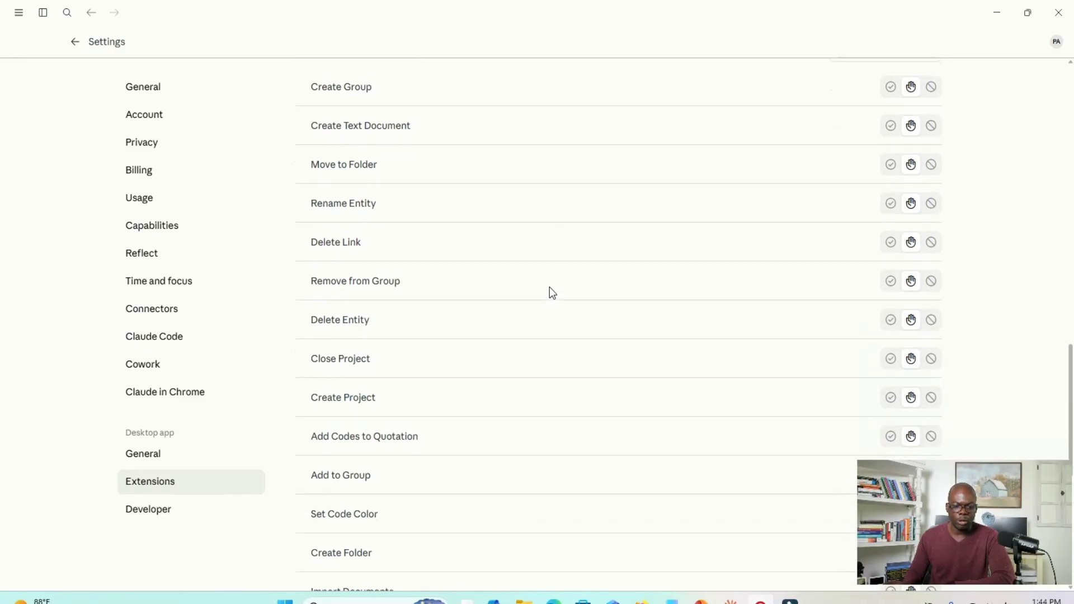
pyautogui.scroll(-7, 550, 288)
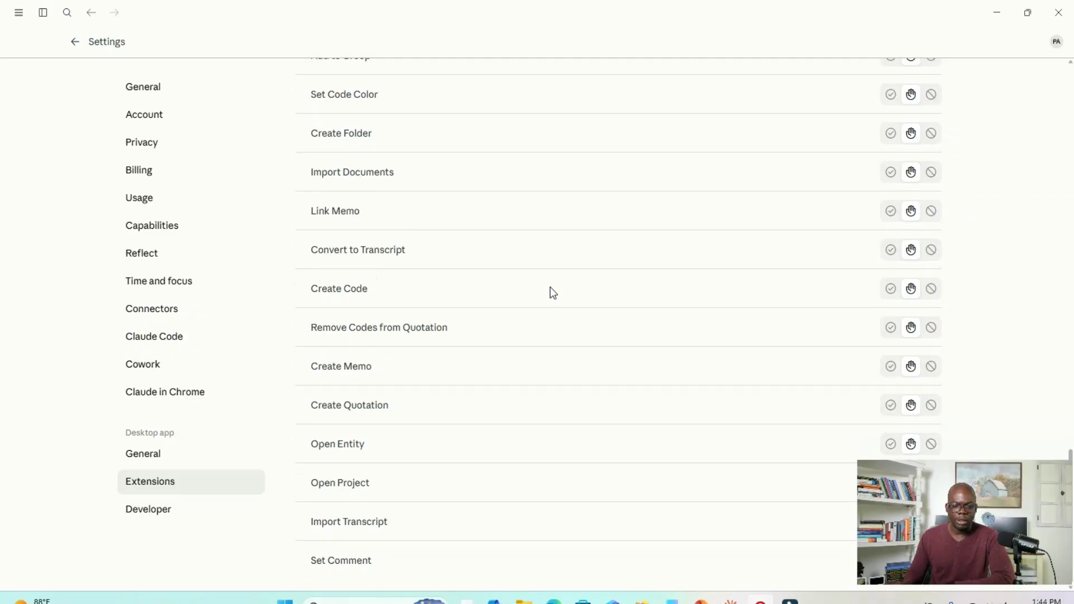
pyautogui.scroll(15, 550, 287)
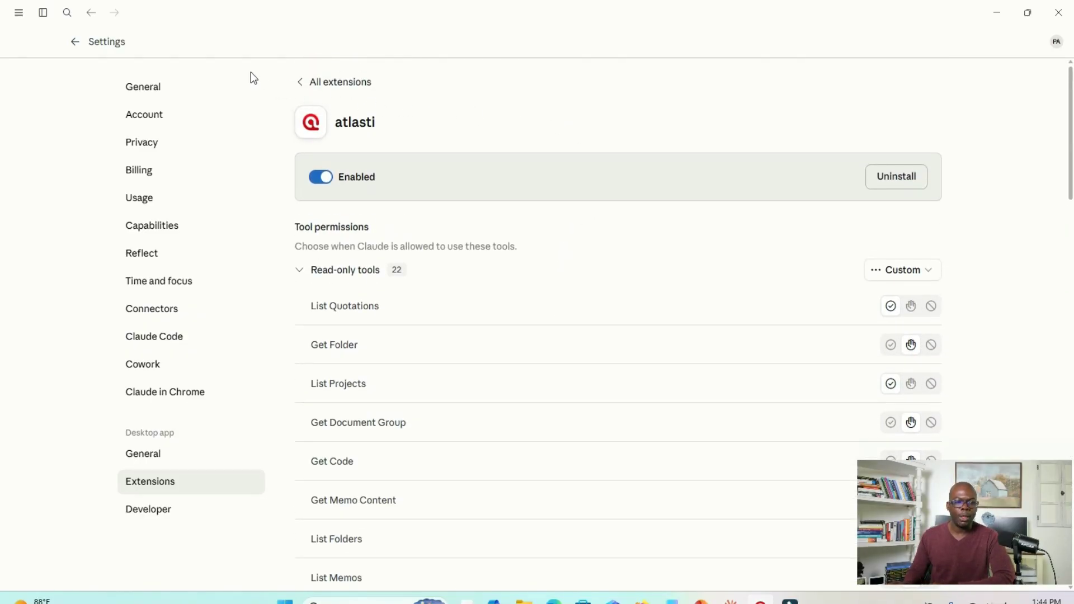
# - Leave the extension settings for a new chat, then bring the ATLAS.ti window onto this screen and maximize it
pyautogui.click(73, 42)
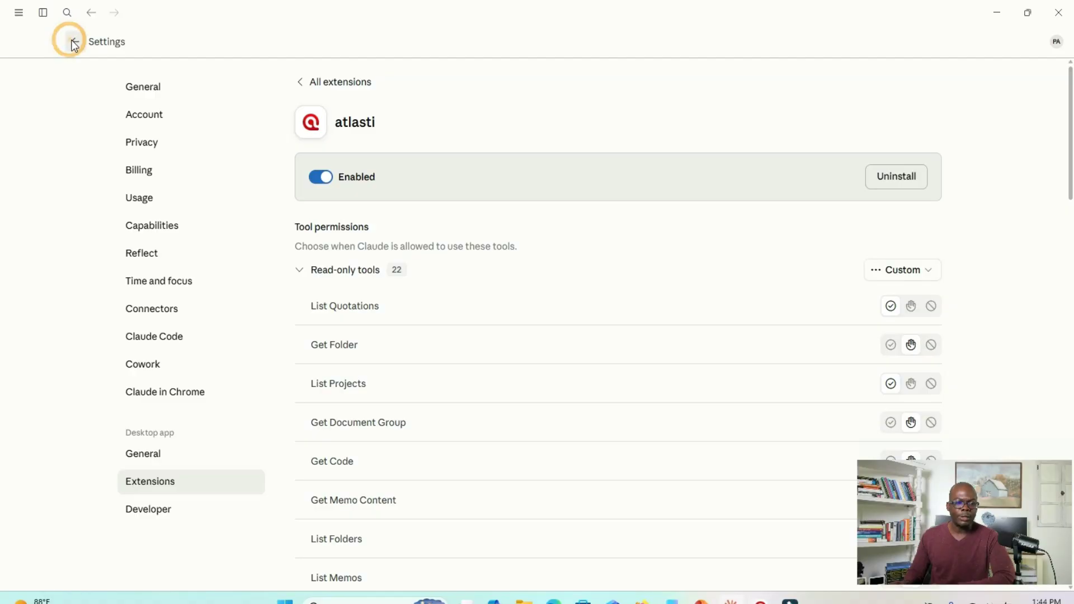
pyautogui.click(63, 80)
pyautogui.moveTo(1073, 84); pyautogui.dragTo(792, 130)
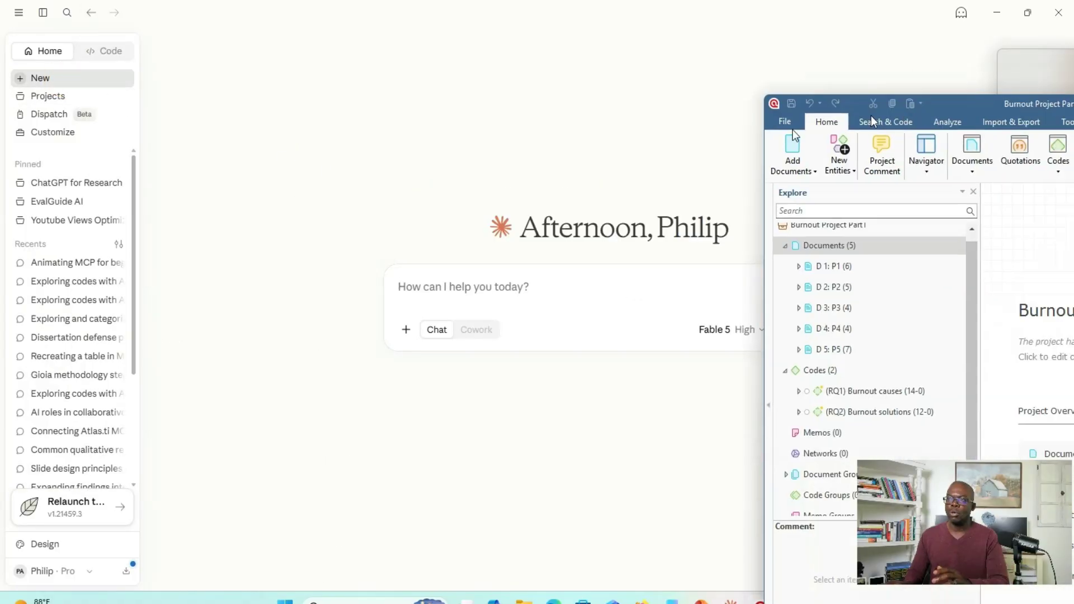
pyautogui.moveTo(873, 120); pyautogui.dragTo(309, 93)
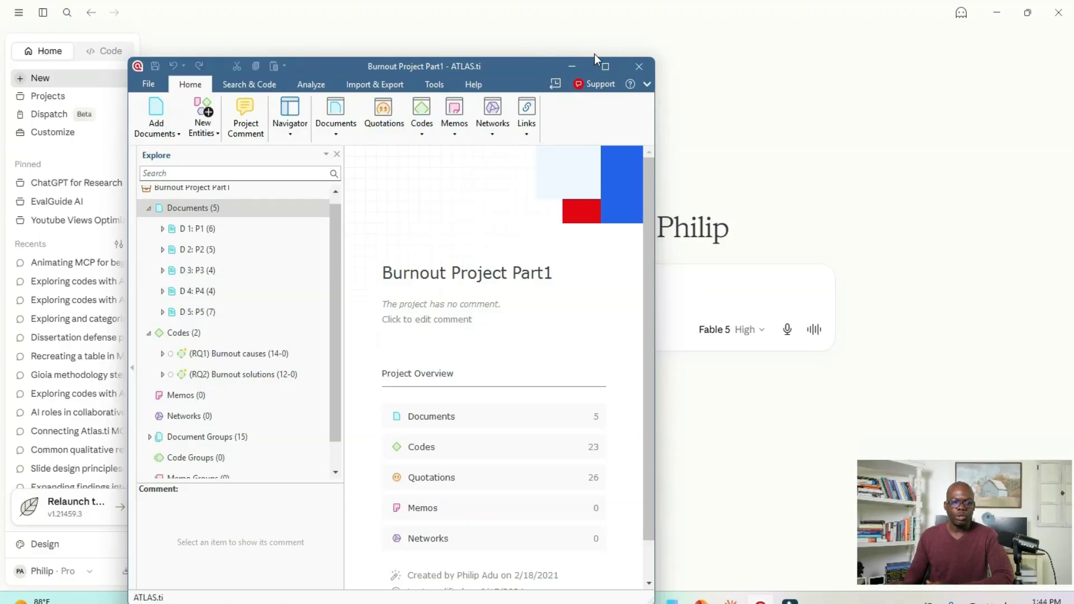
pyautogui.click(606, 66)
# - View the codes grouped under (RQ1) Burnout causes, collapse them and expand (RQ2) Burnout solutions
pyautogui.click(34, 297)
pyautogui.click(33, 297)
pyautogui.click(34, 318)
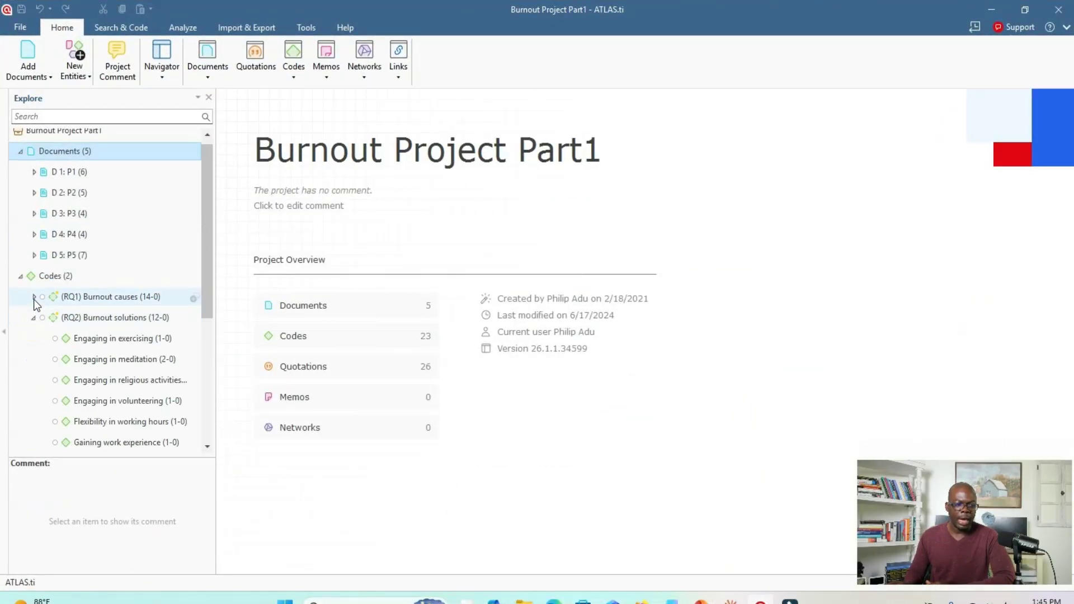
# - Expand (RQ1) Burnout causes, look through the rest of the project tree, and move the ATLAS.ti window off this screen to uncover Claude
pyautogui.click(34, 296)
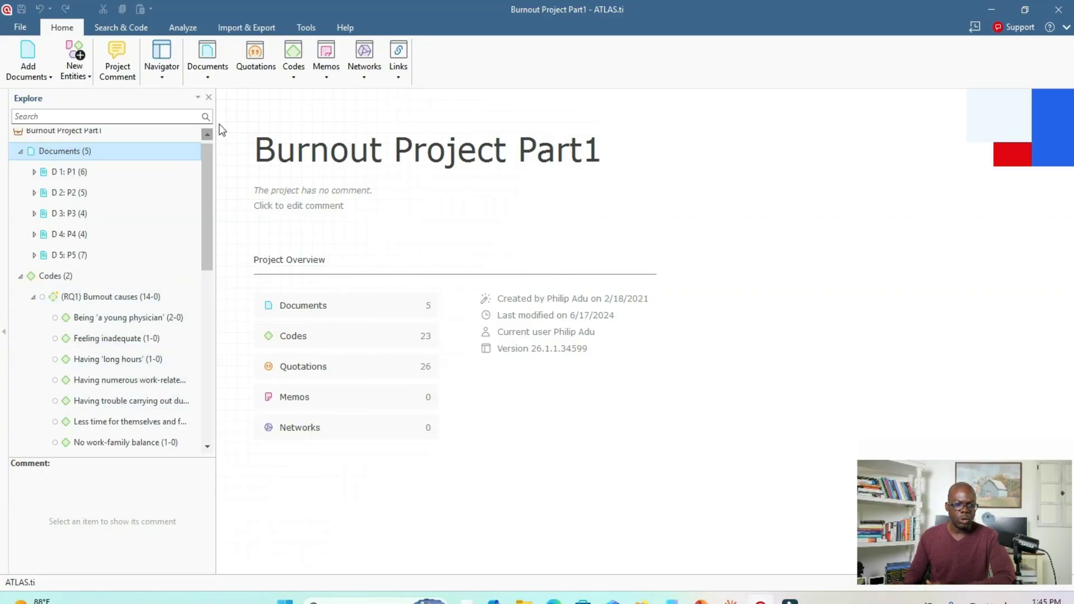
pyautogui.moveTo(206, 224); pyautogui.dragTo(215, 421)
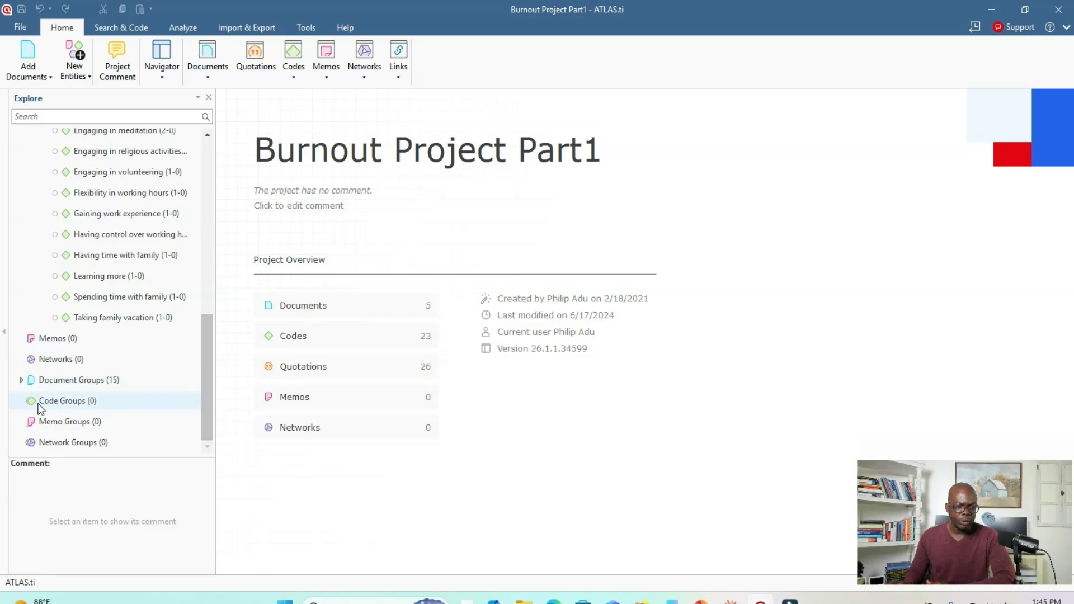
pyautogui.moveTo(351, 8); pyautogui.dragTo(408, 56)
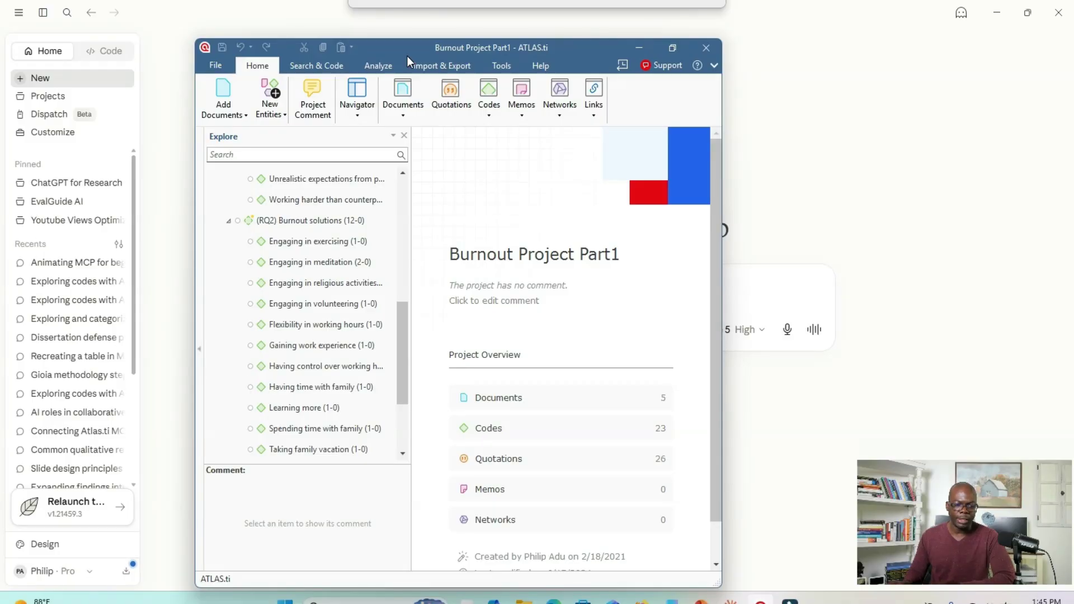
pyautogui.moveTo(408, 56); pyautogui.dragTo(1073, 122)
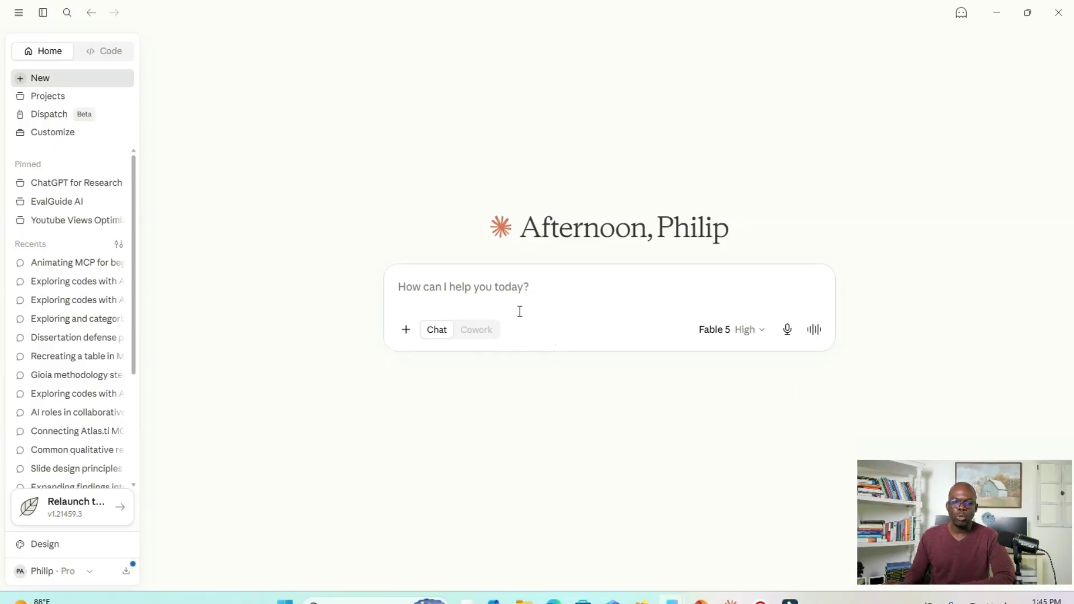
# - Send Claude the prompt "Can you use Atlas.ti MCP to explore the codes I have developed?"
pyautogui.click(499, 287)
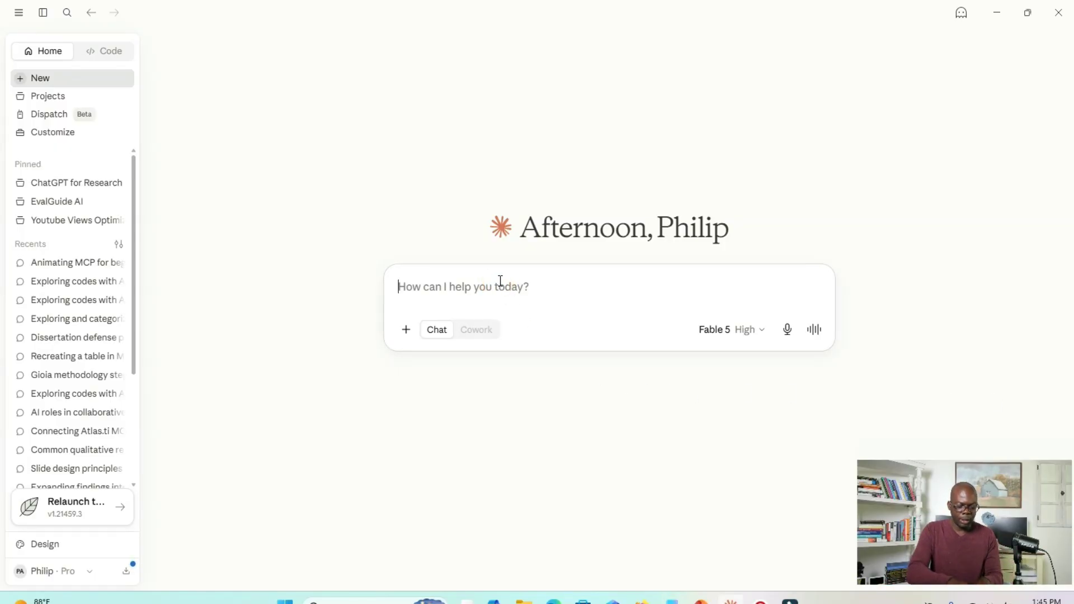
pyautogui.write('Can you use Atlas.ti MCP to explore the codes I have developed')
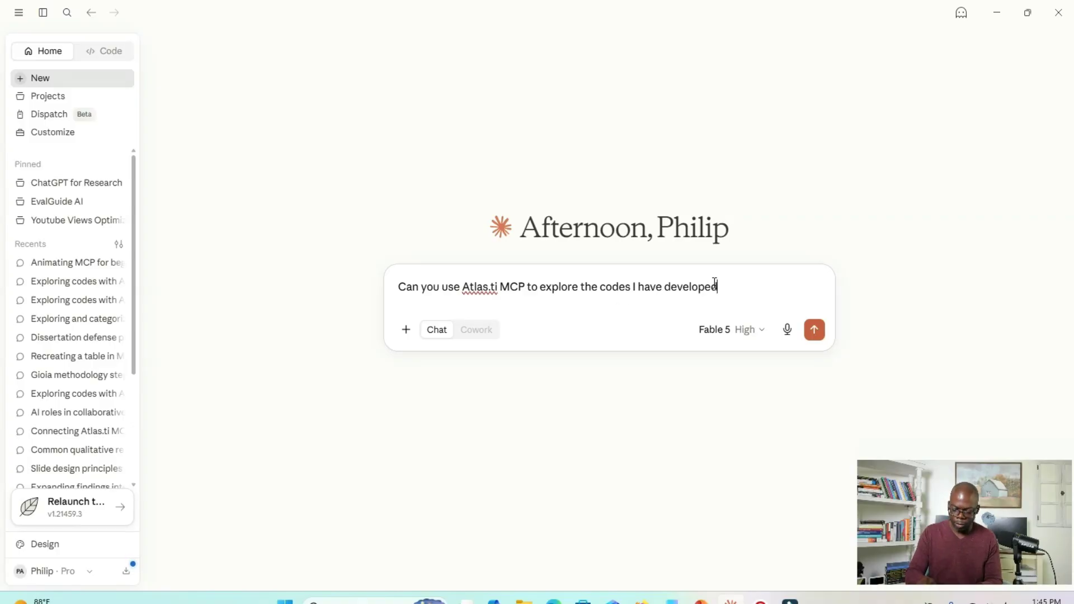
pyautogui.write('?')
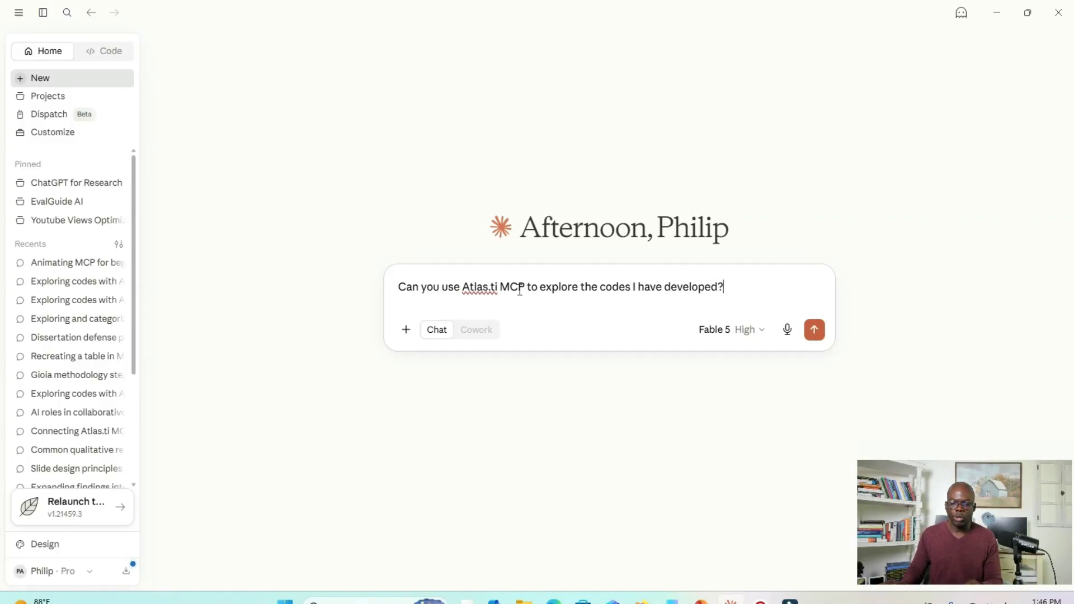
pyautogui.moveTo(524, 291); pyautogui.dragTo(466, 293)
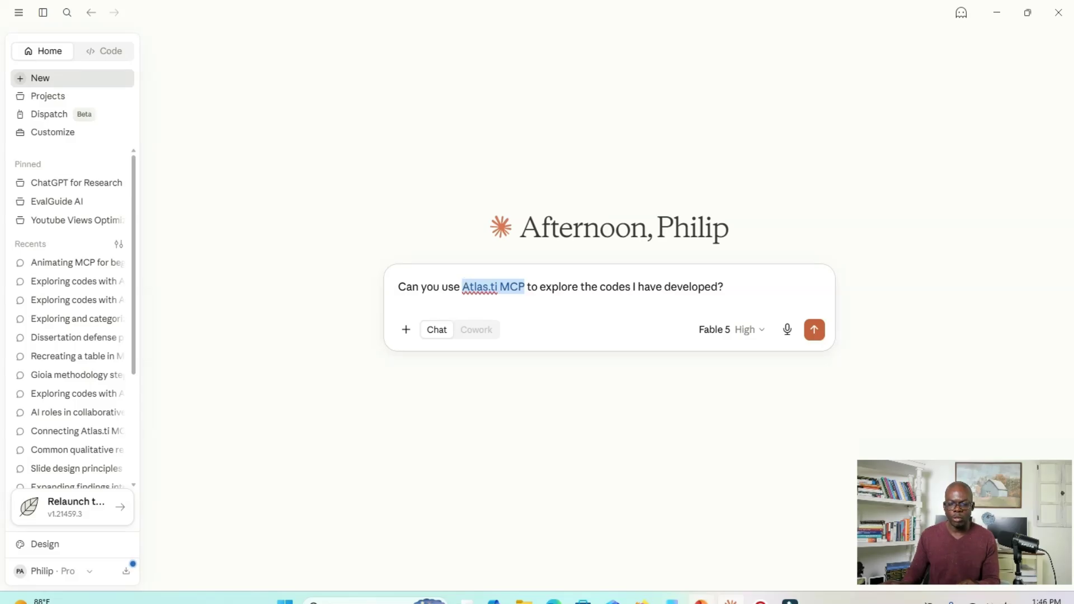
pyautogui.moveTo(701, 600)
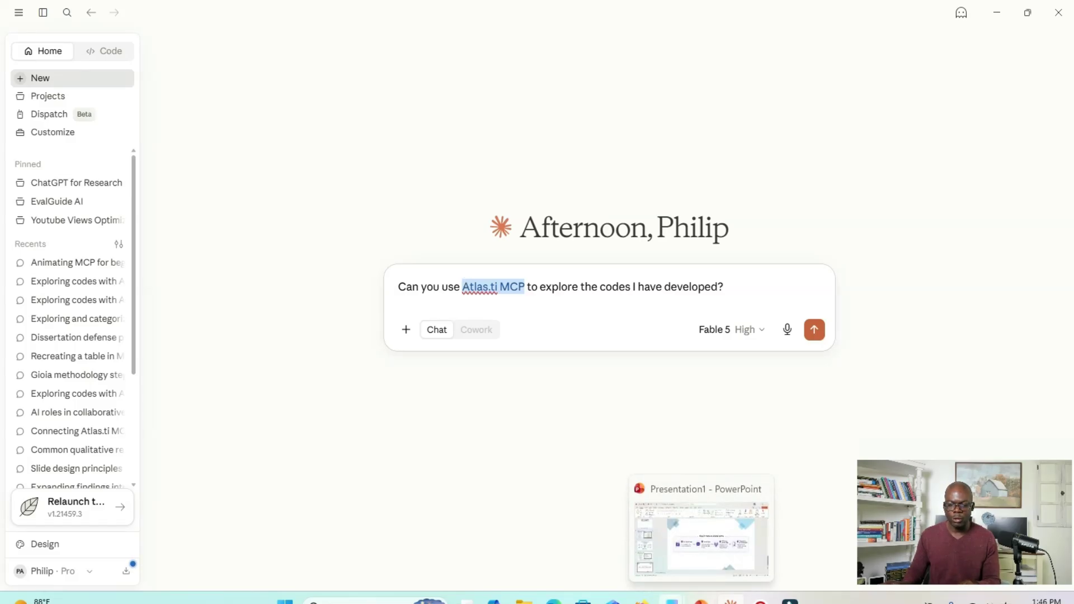
pyautogui.click(642, 600)
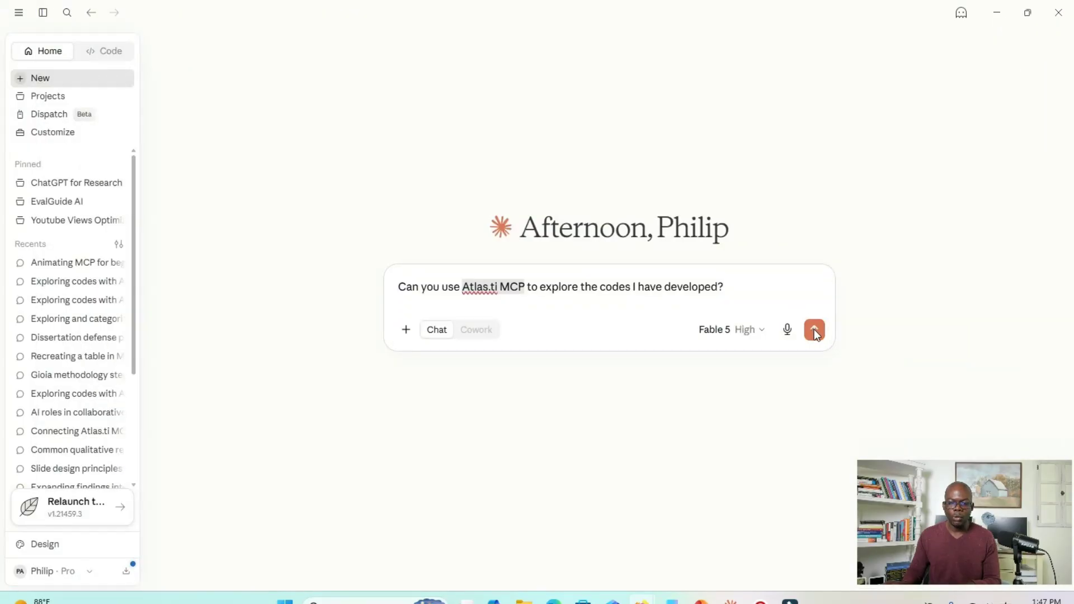
pyautogui.click(815, 331)
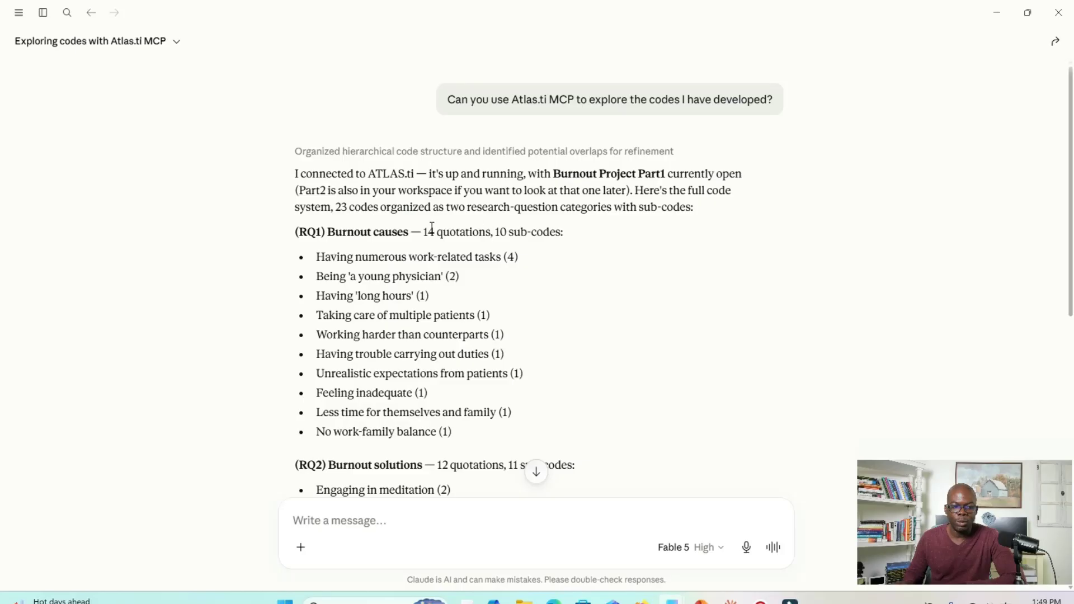
# - Arrange the restored Claude window and the ATLAS.ti window side by side, and widen the Explore pane to show full code names
pyautogui.scroll(-2, 480, 253)
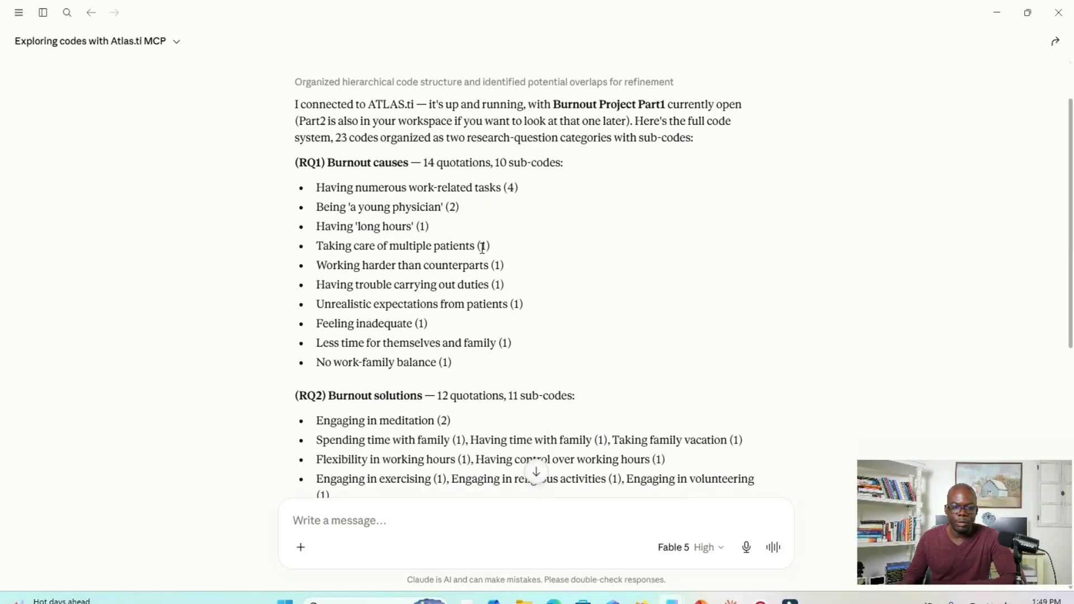
pyautogui.click(1028, 12)
pyautogui.moveTo(634, 87); pyautogui.dragTo(378, 29)
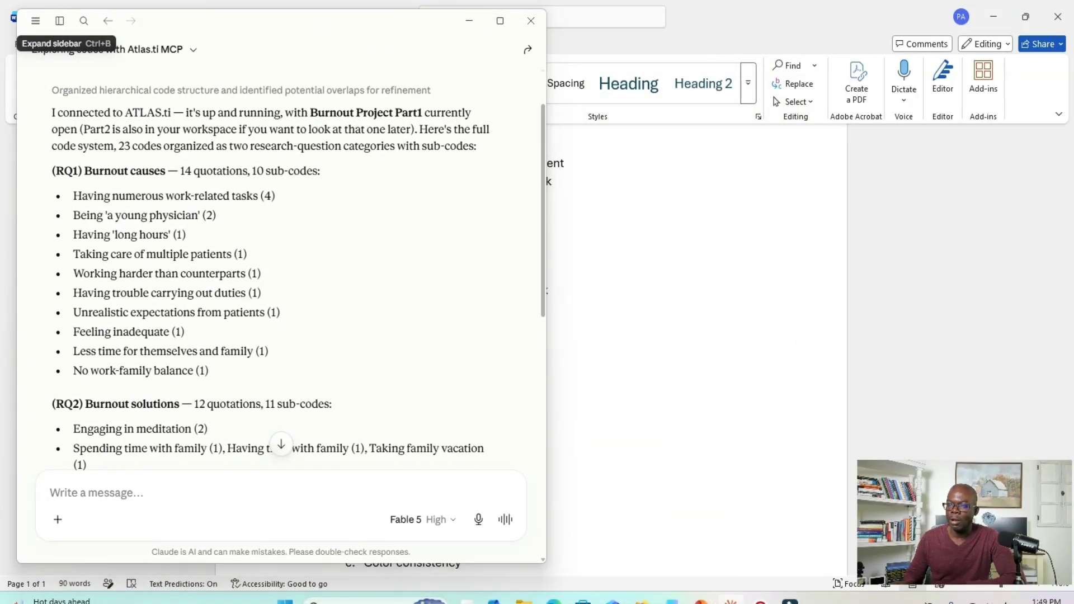
pyautogui.moveTo(1073, 118); pyautogui.dragTo(723, 57)
pyautogui.moveTo(751, 245); pyautogui.dragTo(839, 246)
# - Compare Claude's list of RQ1 and RQ2 codes with the ATLAS.ti code tree and read its observations on merging and categorizing codes
pyautogui.scroll(2, 730, 244)
pyautogui.scroll(4, 727, 241)
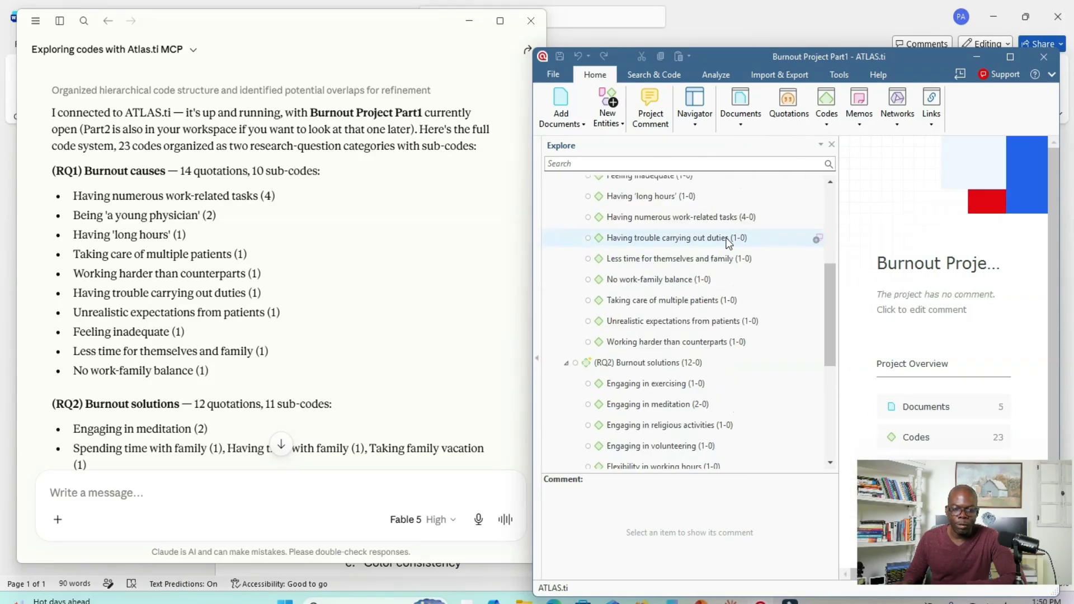
pyautogui.scroll(-1, 722, 238)
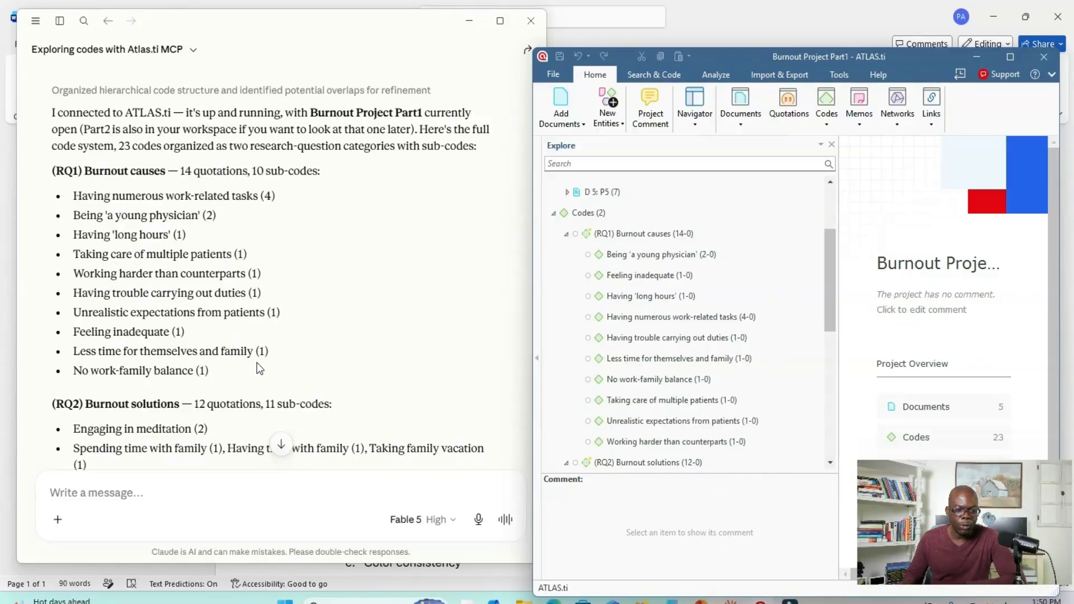
pyautogui.scroll(-3, 192, 386)
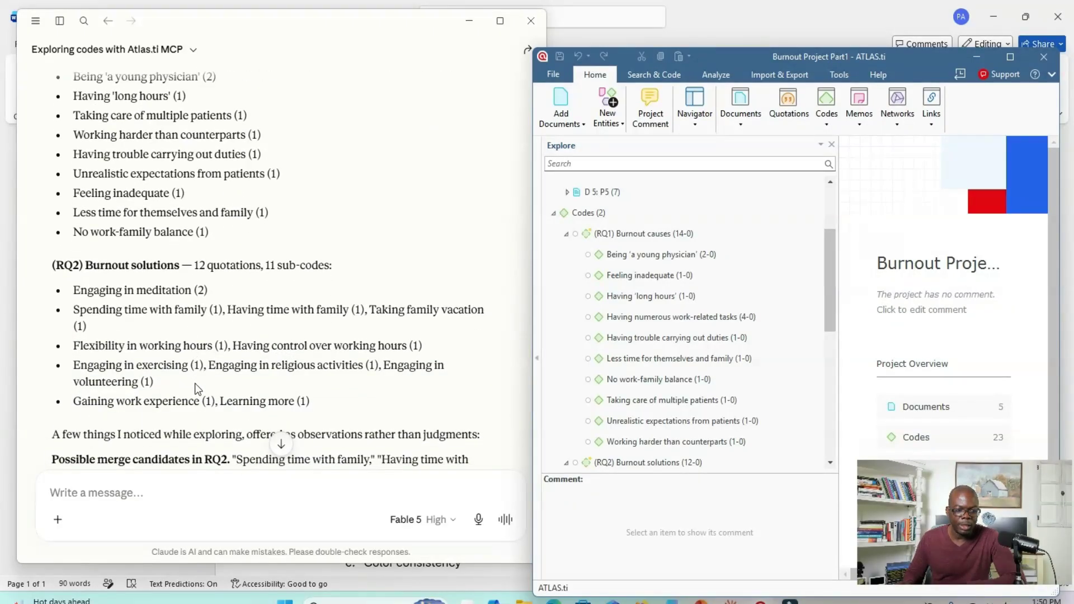
pyautogui.scroll(-1, 721, 340)
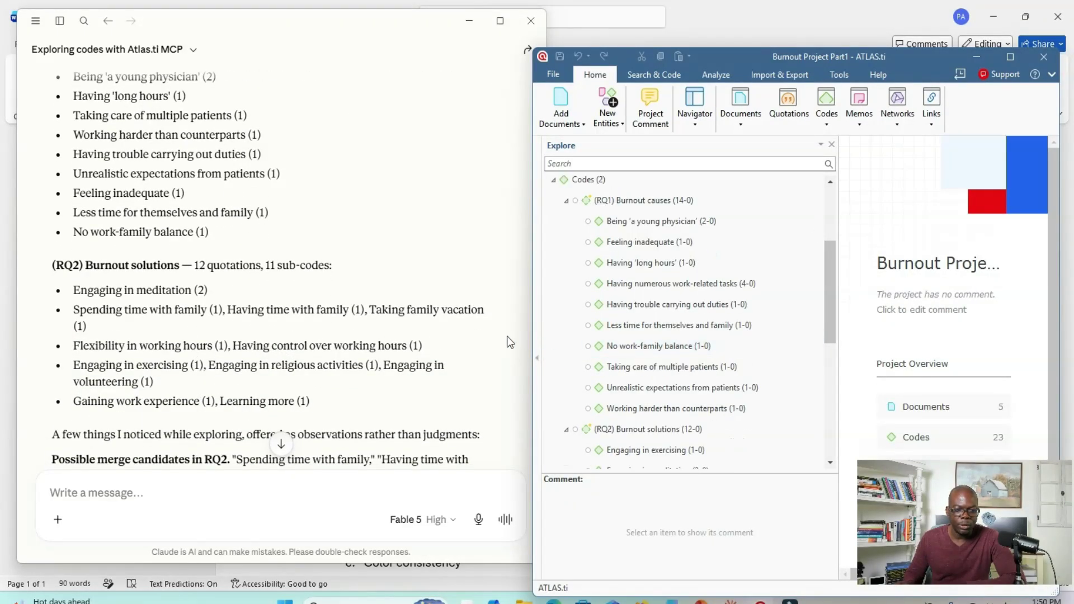
pyautogui.scroll(-1, 395, 342)
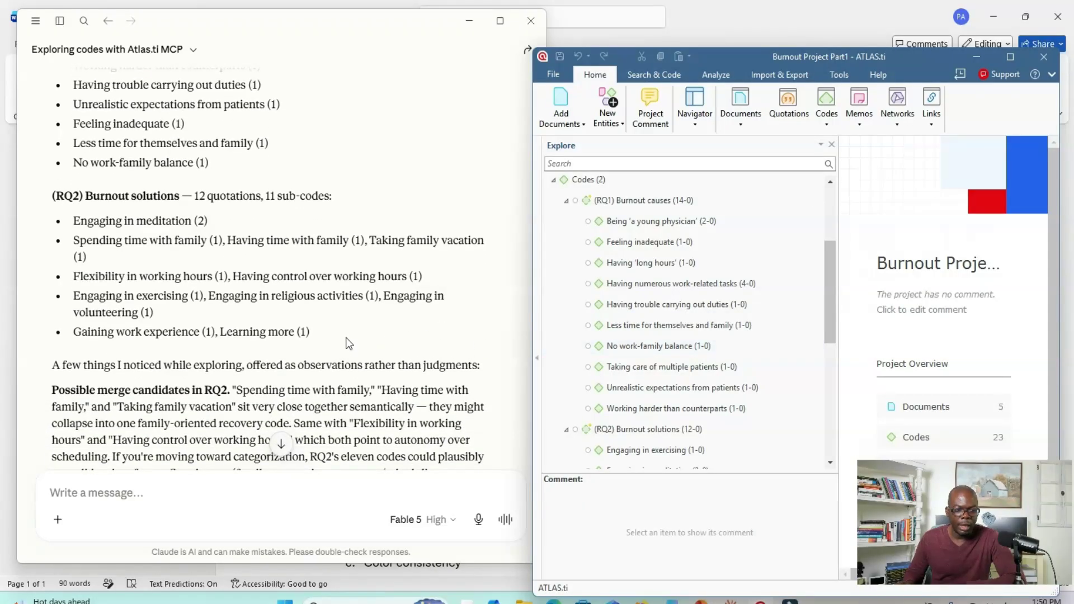
pyautogui.scroll(-1, 346, 337)
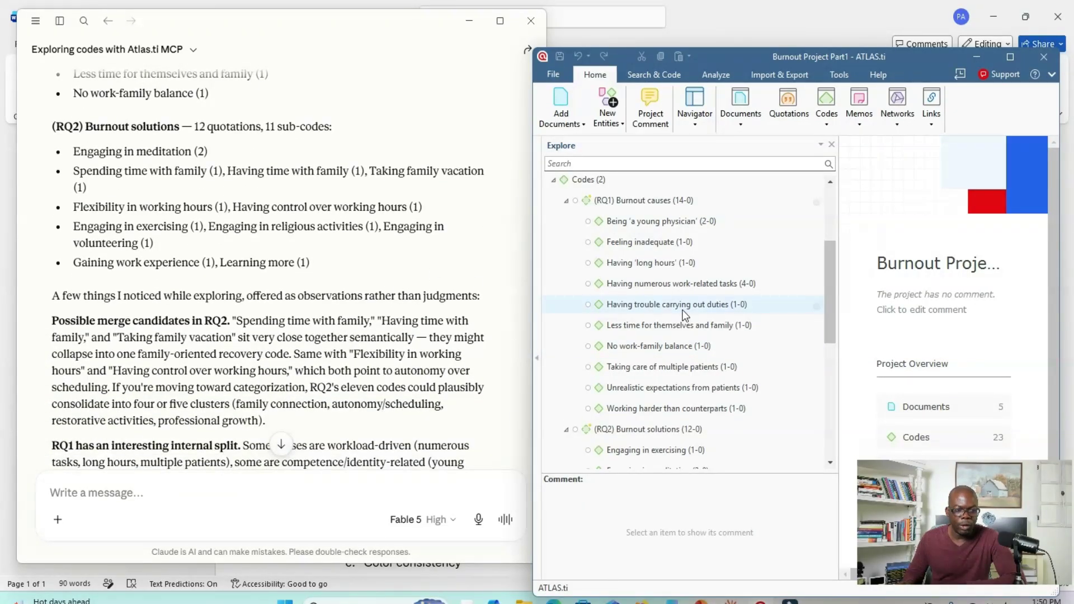
pyautogui.scroll(-4, 698, 345)
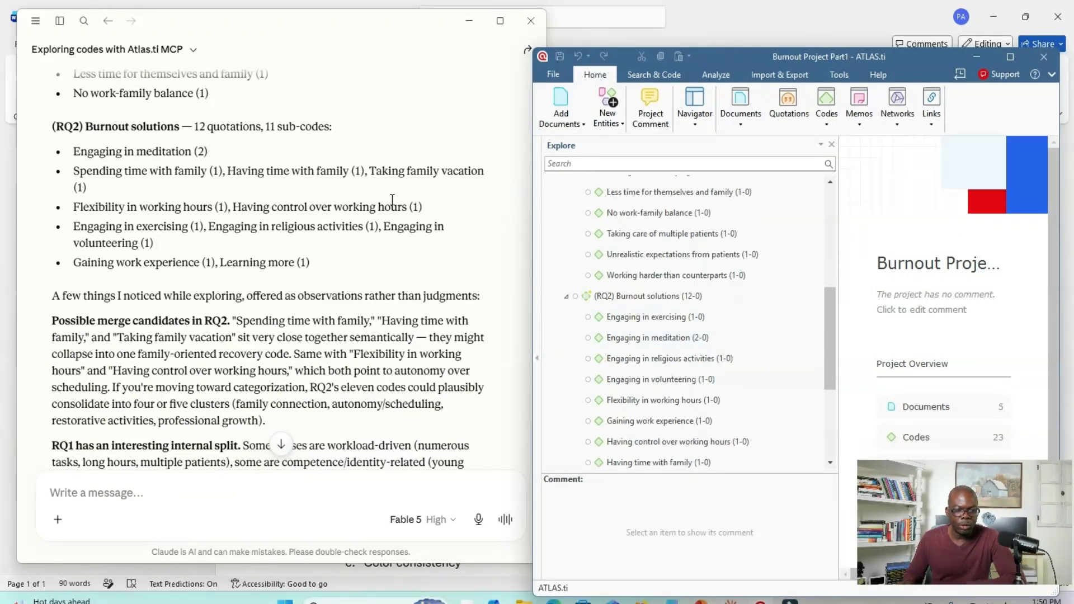
pyautogui.scroll(-2, 301, 249)
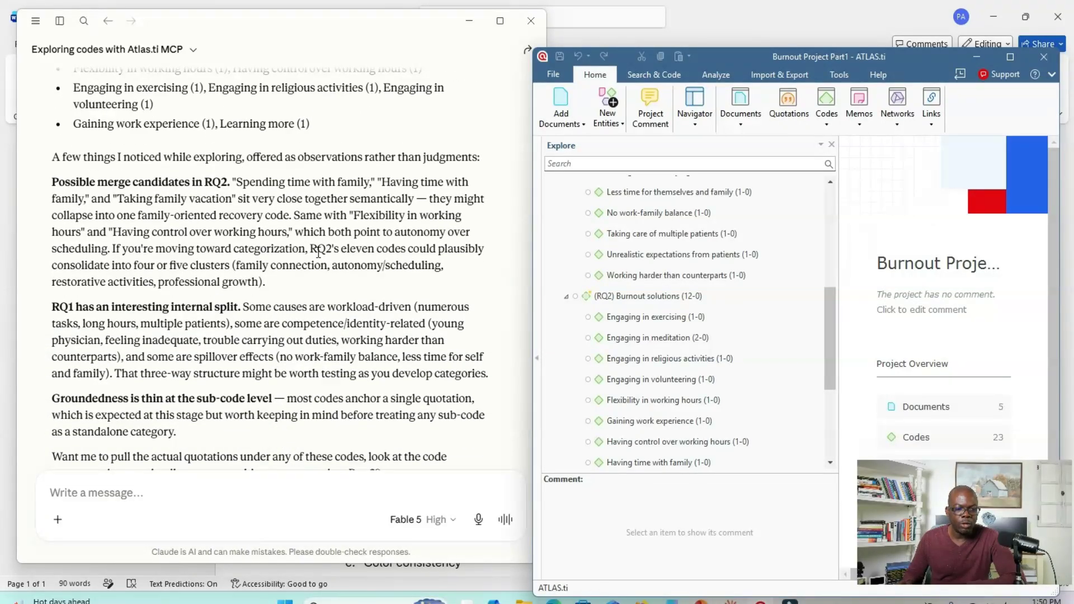
pyautogui.scroll(-2, 190, 248)
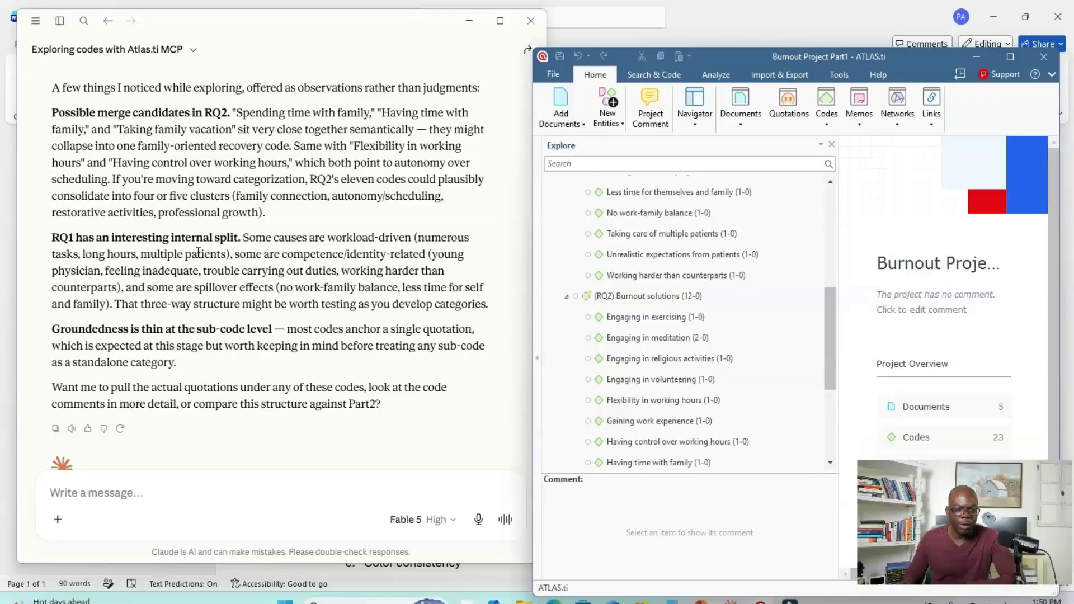
pyautogui.scroll(-2, 200, 254)
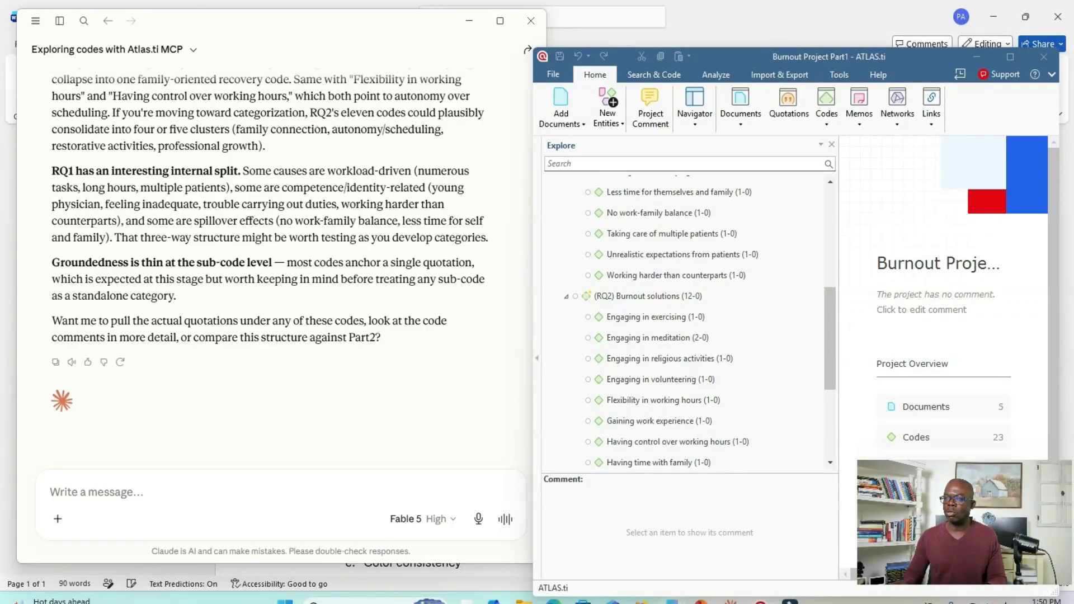
# - Send Claude the follow-up prompt "Can you categorize codes for the RQ1 to develop themes?"
pyautogui.click(117, 435)
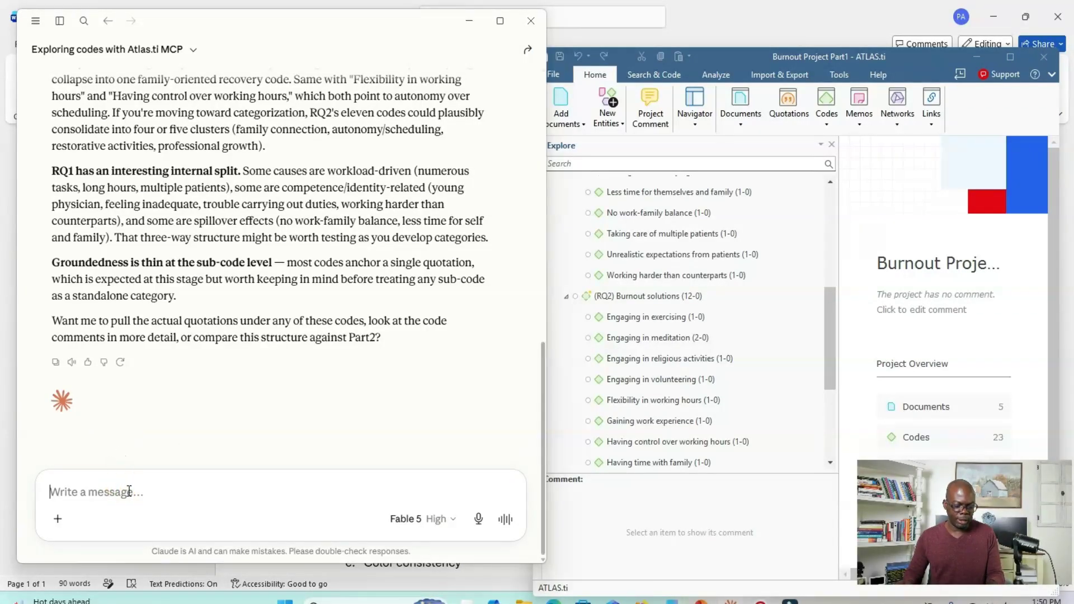
pyautogui.write('Can you categorize codes for the RQ1 to develop themes')
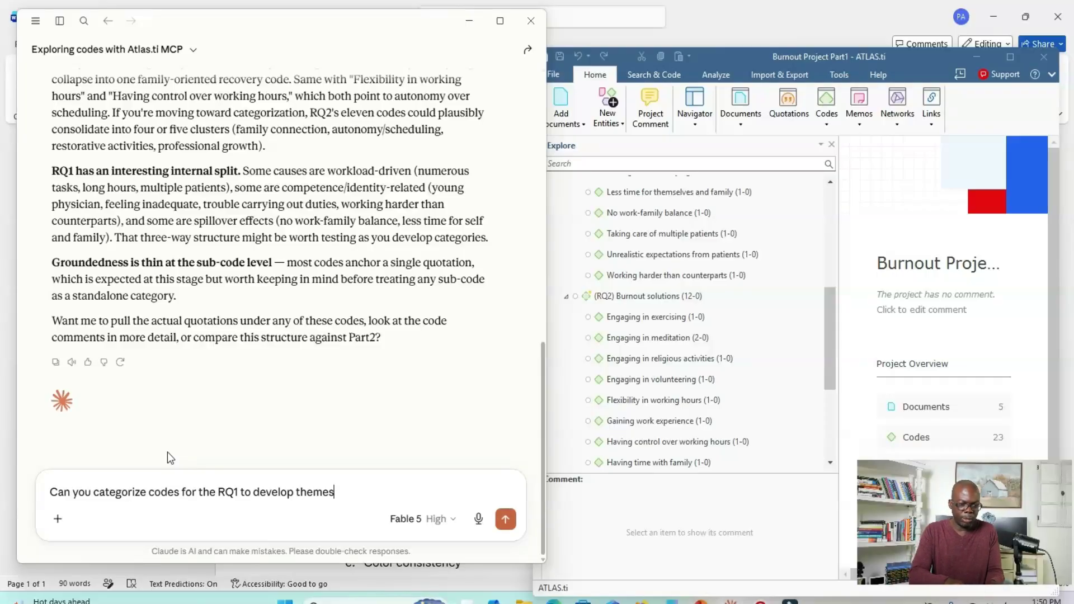
pyautogui.write('?')
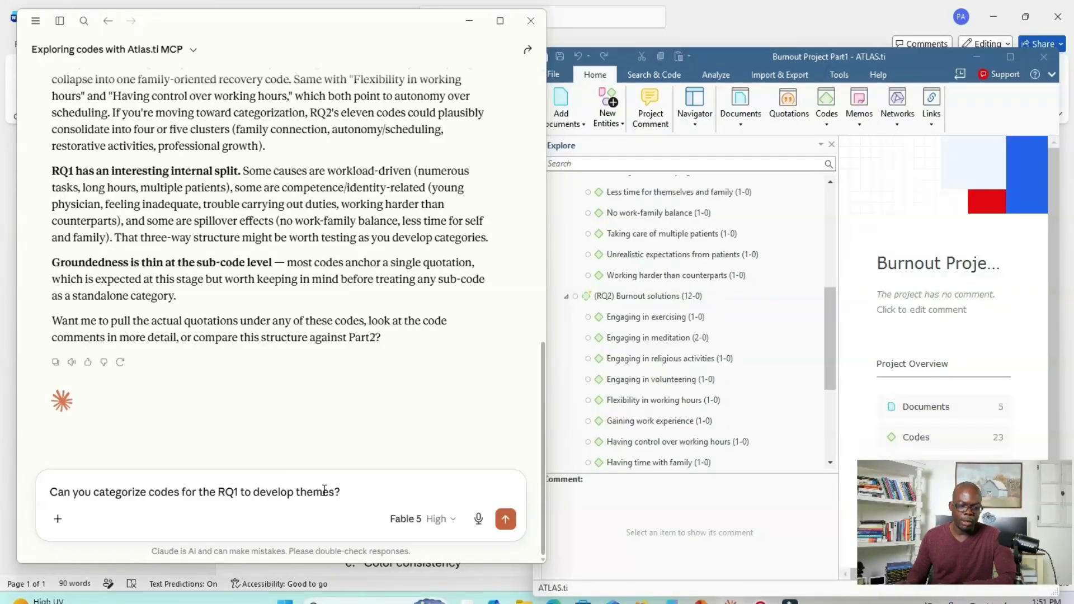
pyautogui.click(506, 519)
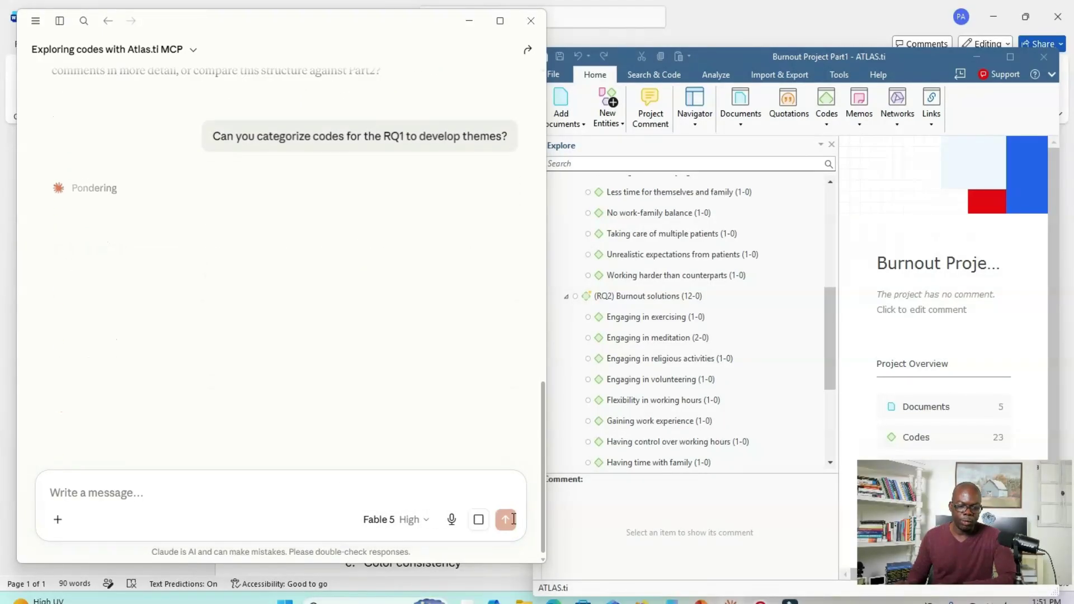
# - Shift the ATLAS.ti window clear of Claude, view the list of projects available to open, and return to the current project
pyautogui.moveTo(728, 56); pyautogui.dragTo(743, 13)
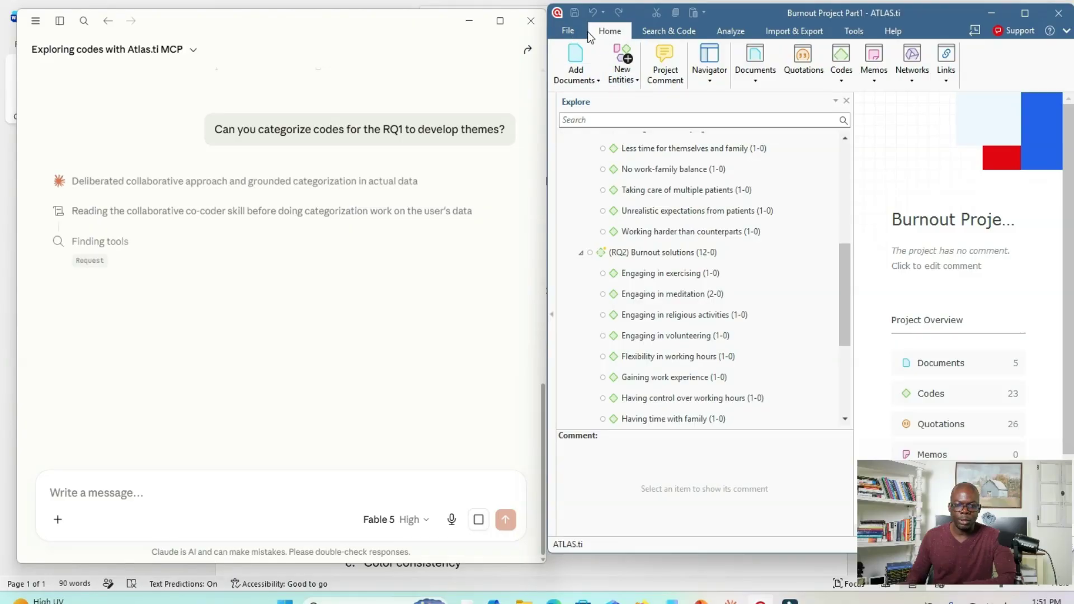
pyautogui.click(569, 31)
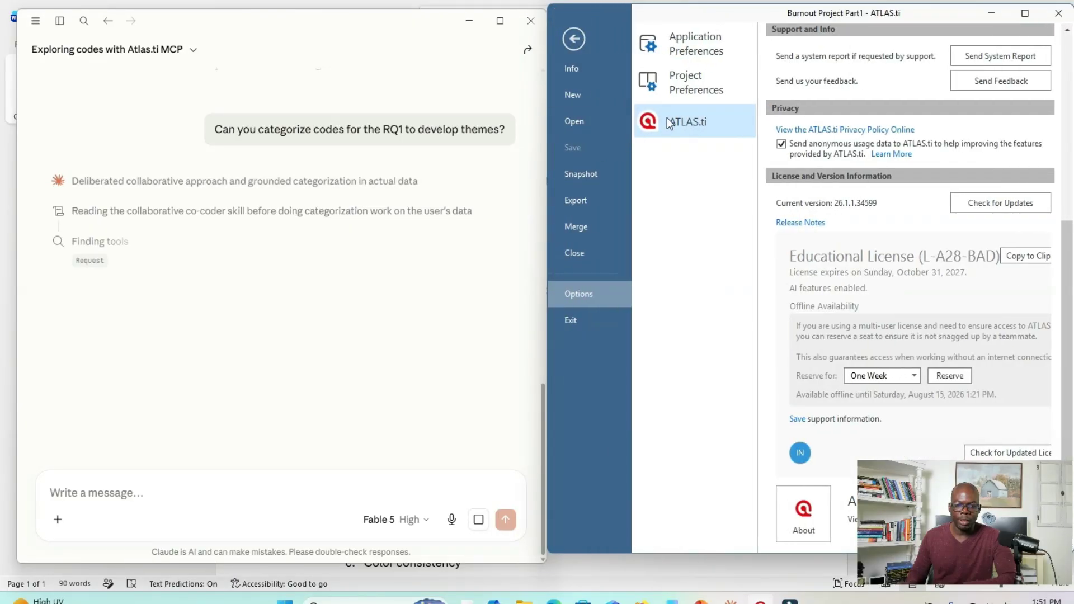
pyautogui.click(577, 121)
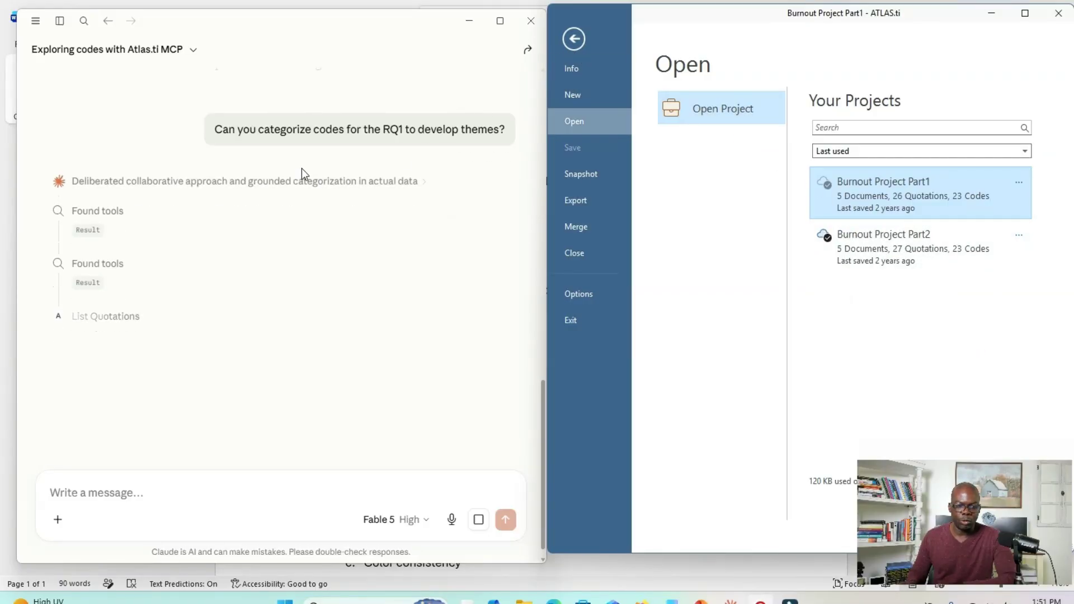
pyautogui.click(575, 38)
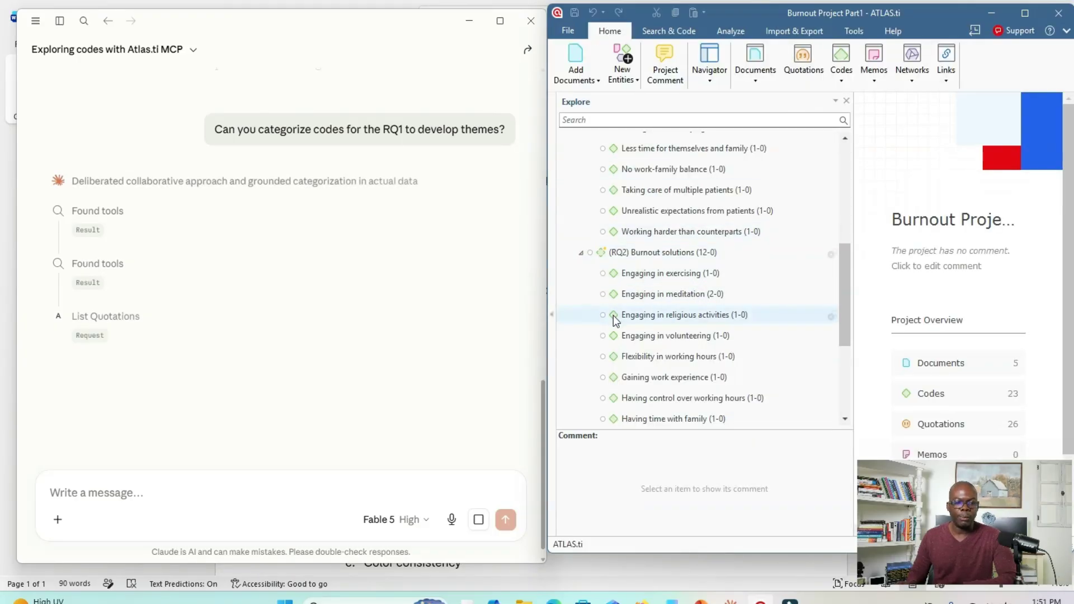
# - Look through the RQ1 and RQ2 codes in the ATLAS.ti tree and expand the result of Claude's Found tools call
pyautogui.scroll(4, 658, 339)
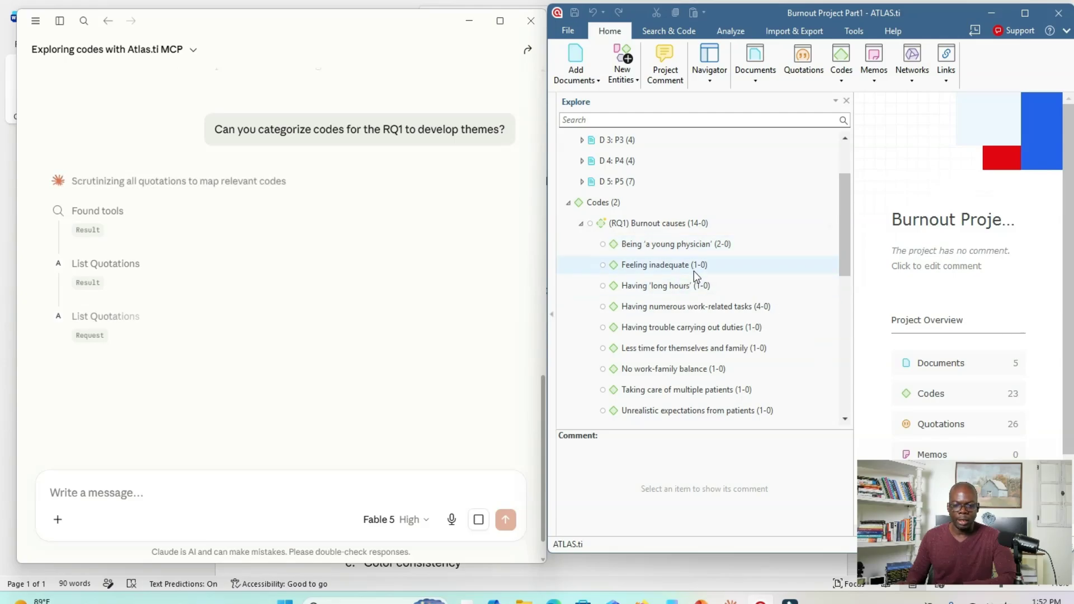
pyautogui.scroll(-2, 697, 280)
pyautogui.scroll(-4, 702, 293)
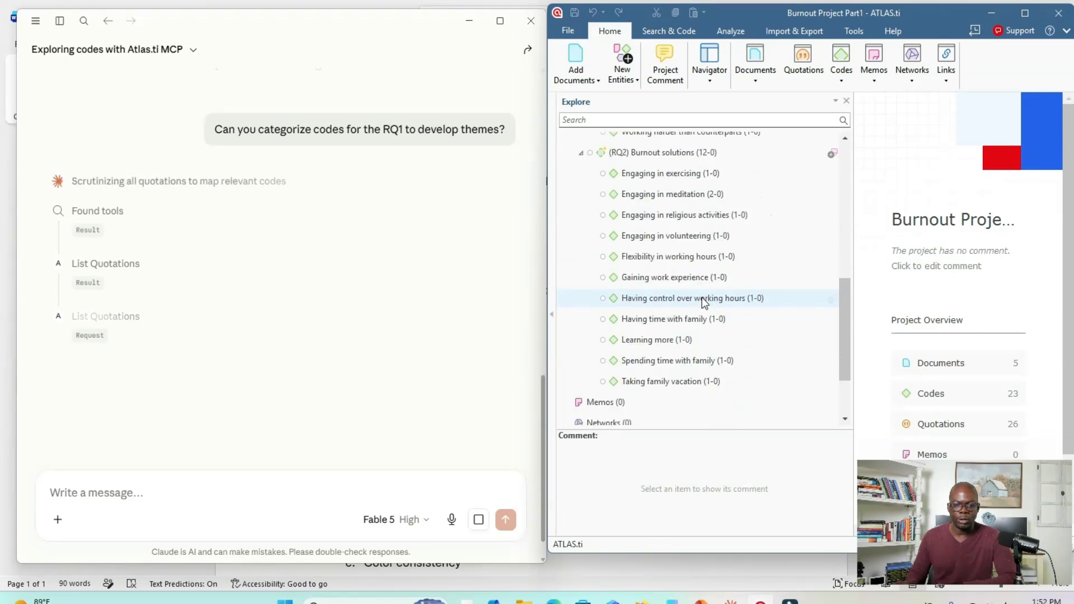
pyautogui.scroll(-1, 701, 297)
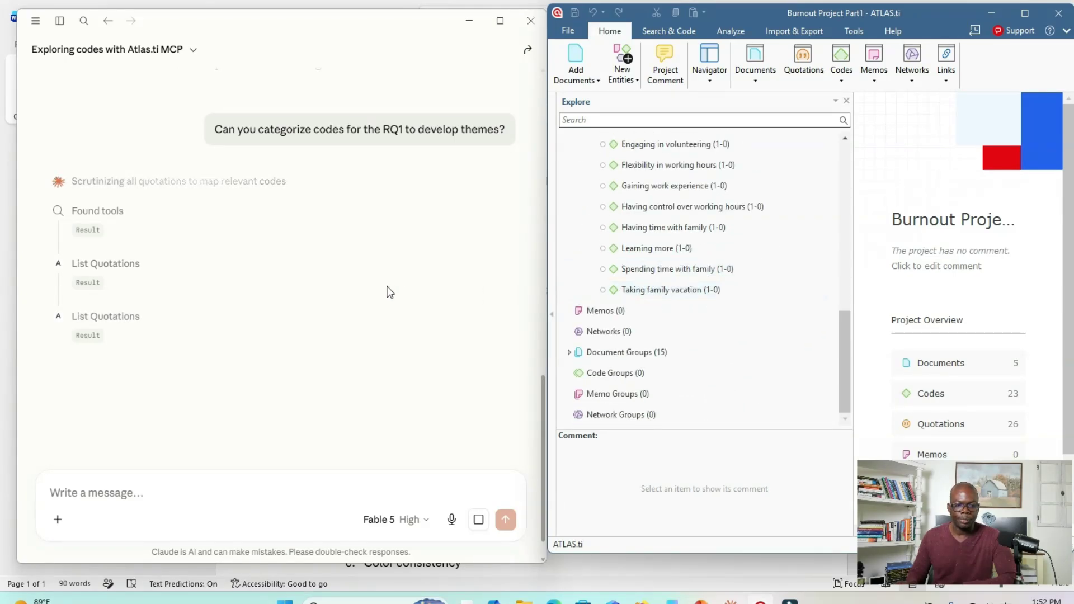
pyautogui.click(84, 230)
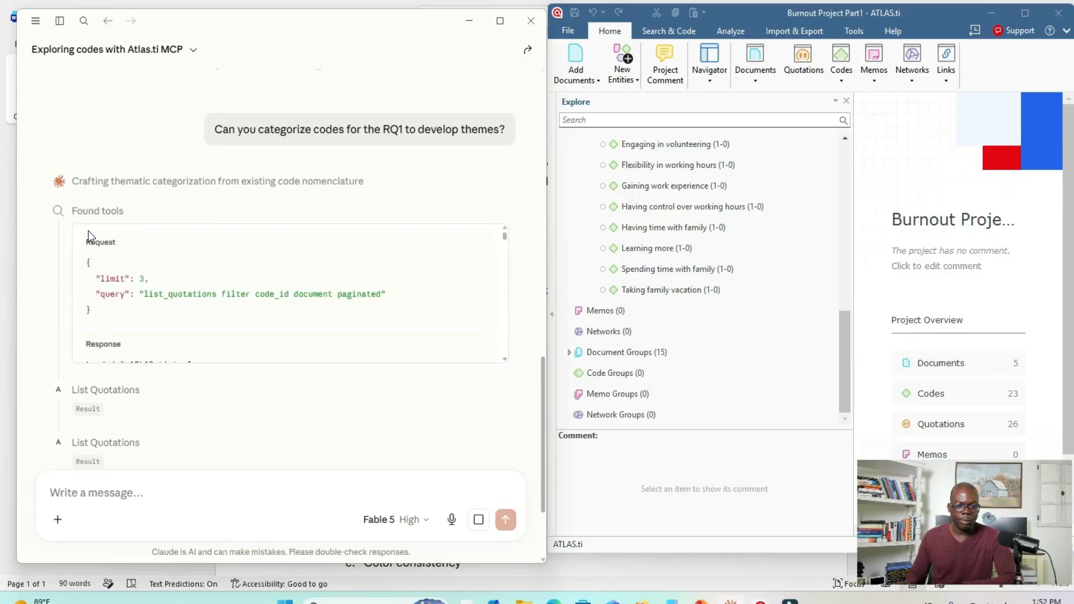
# - Expand the first List Quotations call and examine its response, the Found tools details and the burnout codes in the ATLAS.ti tree
pyautogui.scroll(-2, 134, 359)
pyautogui.click(166, 392)
pyautogui.scroll(-5, 167, 392)
pyautogui.scroll(-2, 272, 239)
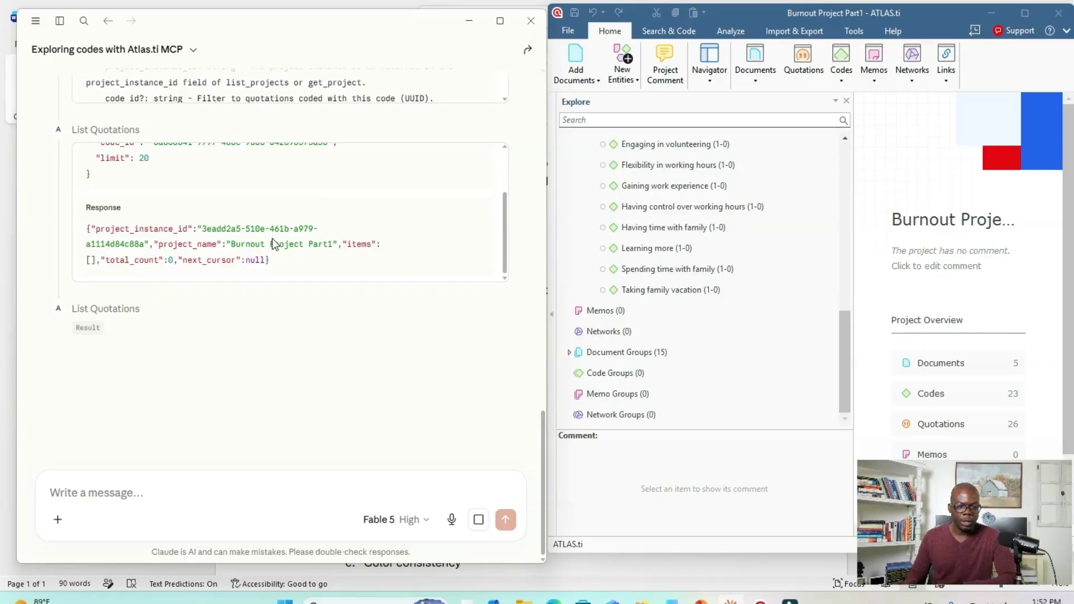
pyautogui.scroll(5, 175, 328)
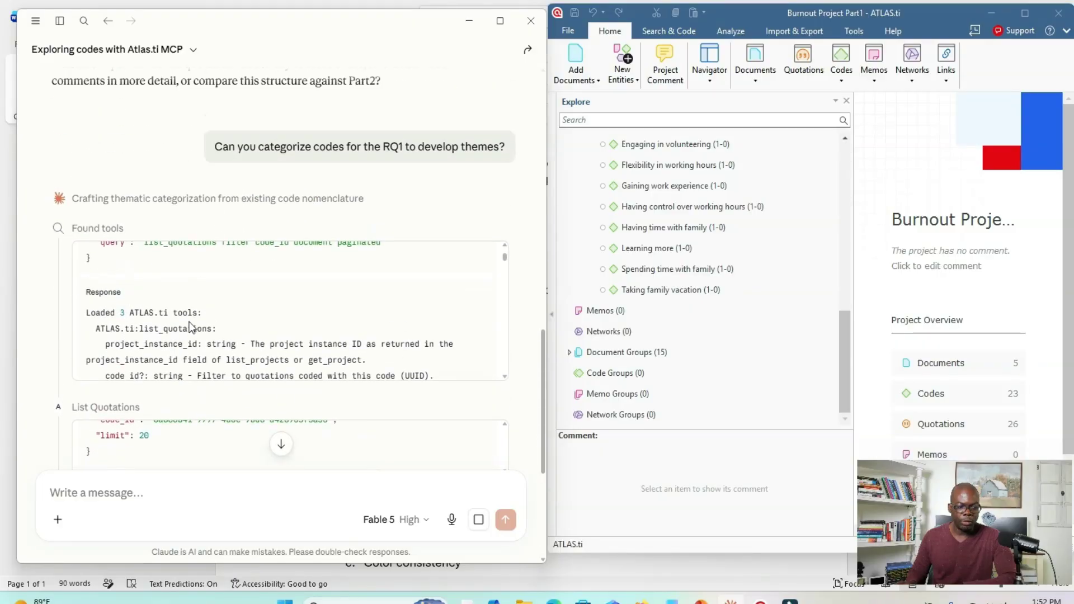
pyautogui.scroll(-7, 222, 323)
pyautogui.scroll(-10, 223, 321)
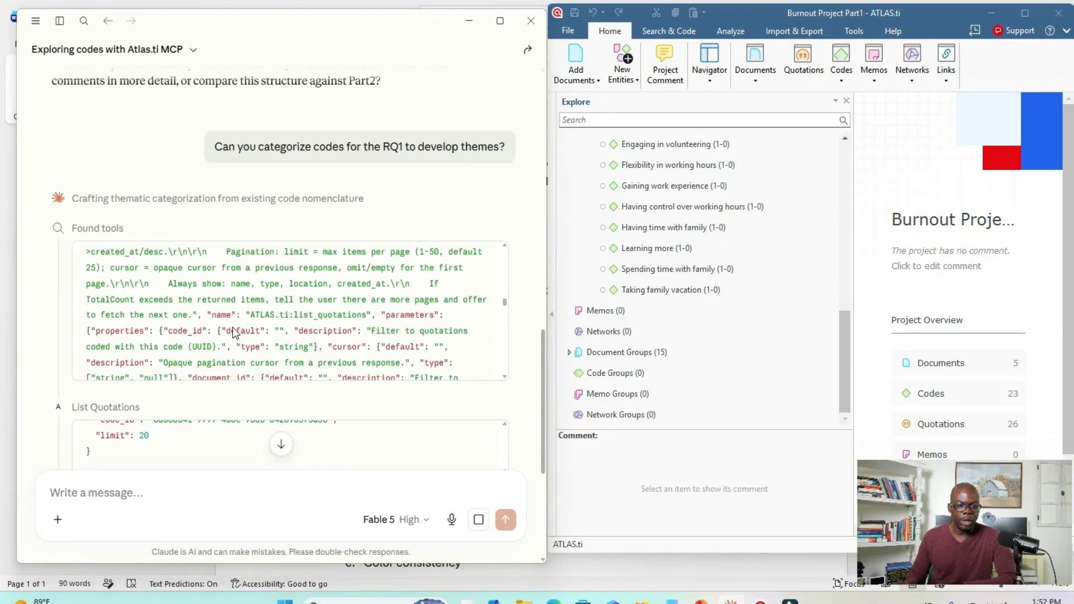
pyautogui.scroll(3, 252, 240)
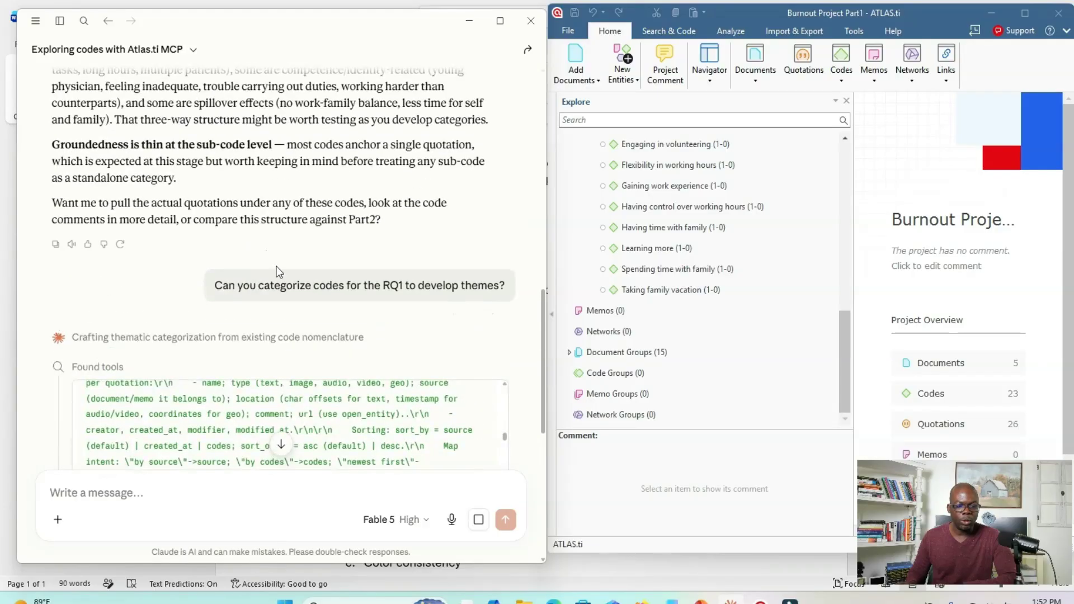
pyautogui.scroll(1, 689, 231)
pyautogui.scroll(1, 689, 230)
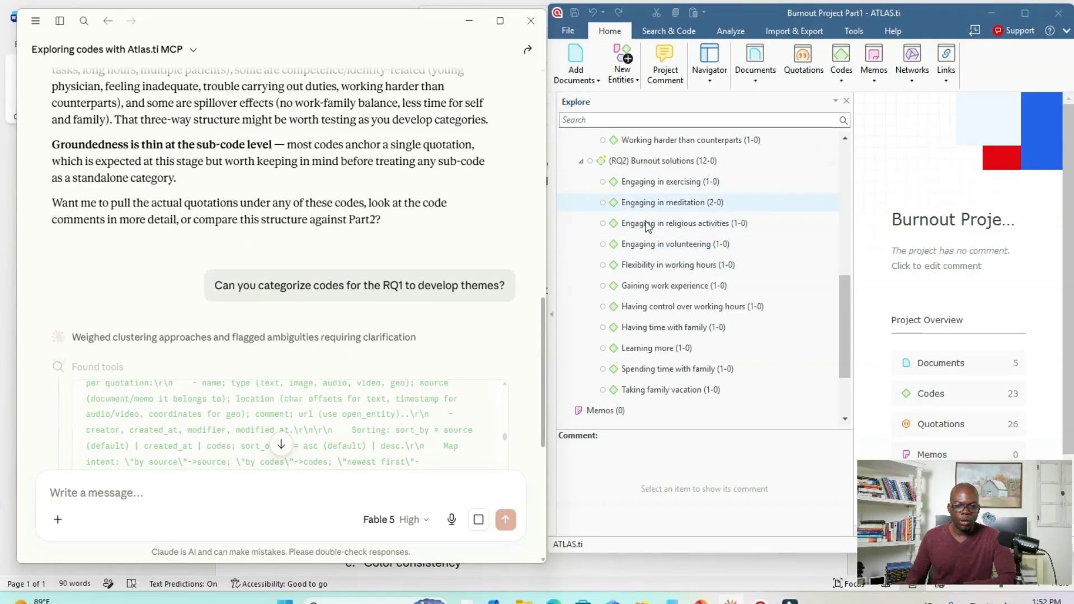
# - Read Claude's proposed RQ1 clusterings, Option A with three categories and Option B with two, and the issues flagged below them
pyautogui.scroll(-3, 264, 293)
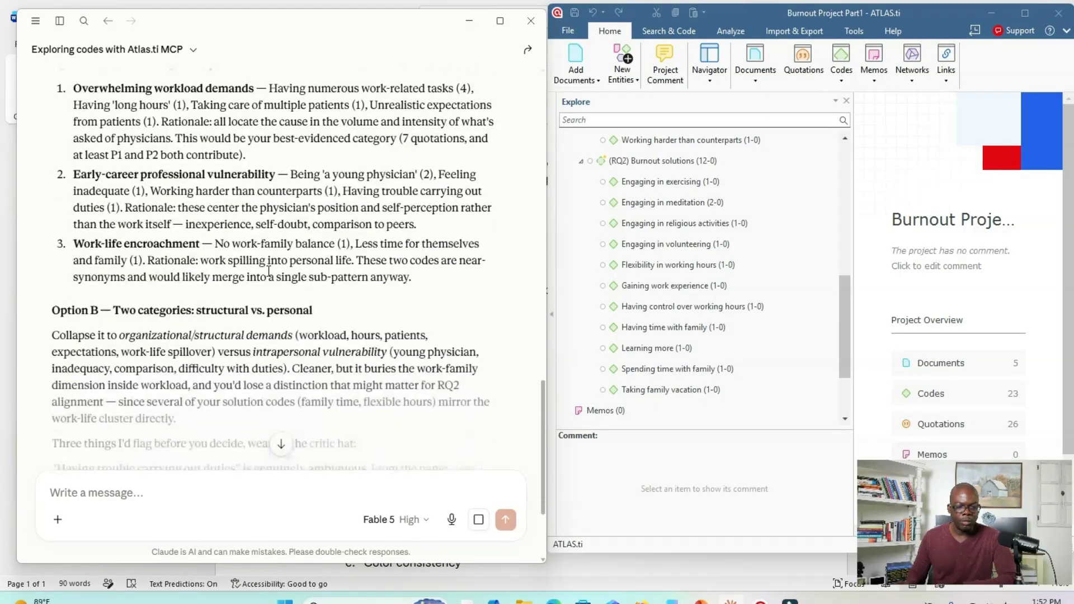
pyautogui.scroll(3, 269, 271)
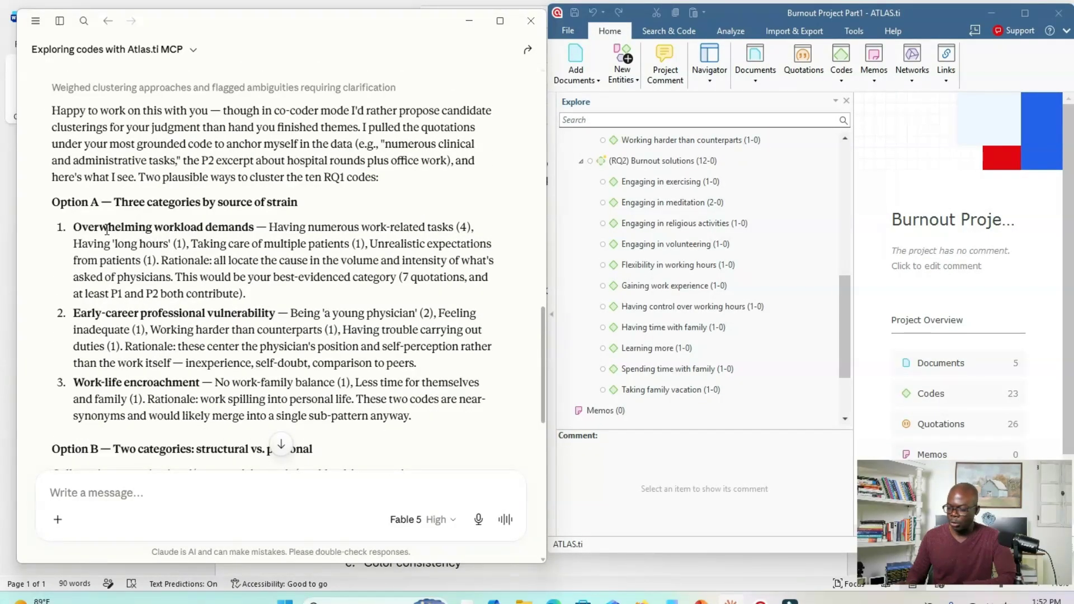
pyautogui.scroll(-2, 111, 227)
pyautogui.scroll(2, 146, 313)
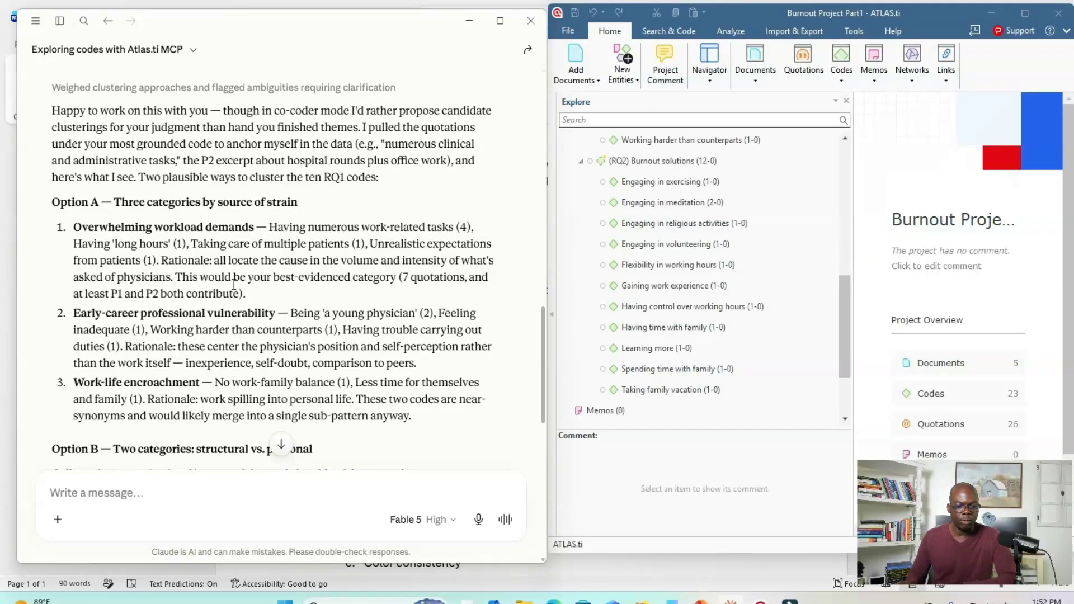
pyautogui.scroll(-5, 235, 285)
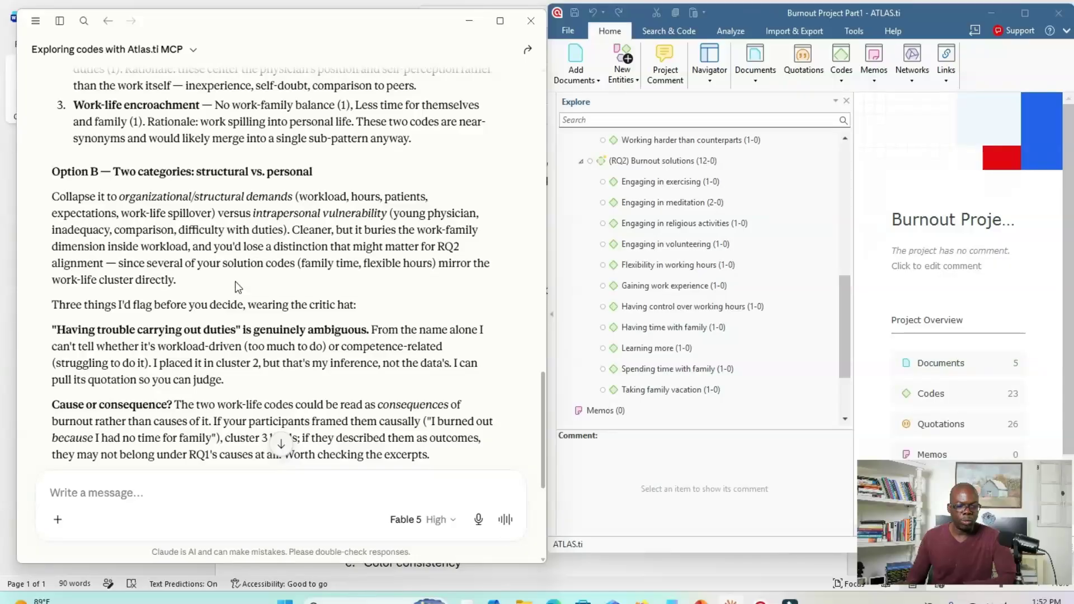
pyautogui.scroll(-1, 235, 286)
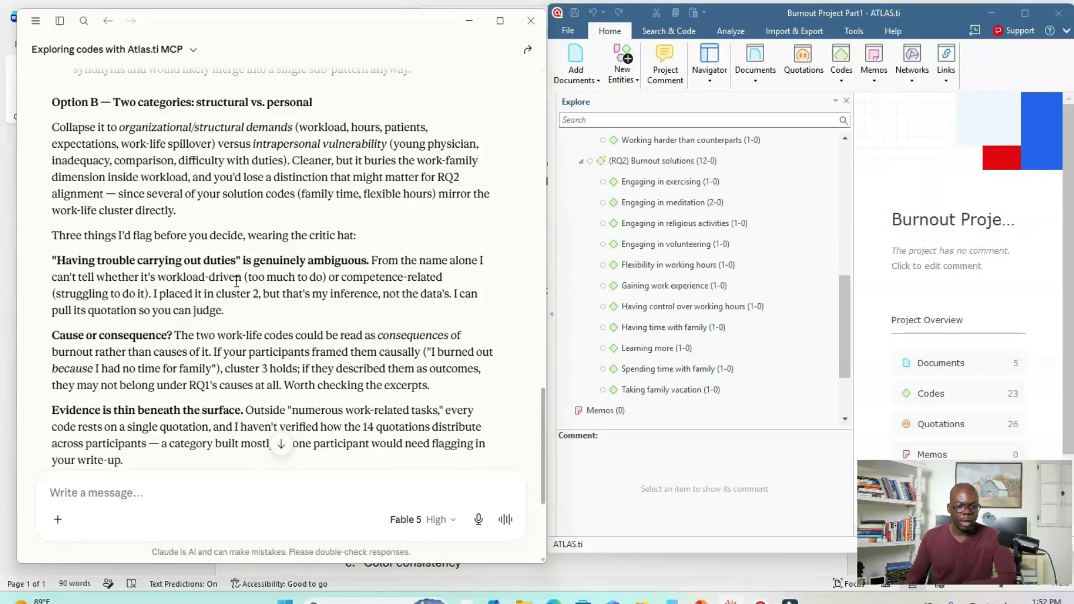
# - Compare the three Option A categories and their rationales with Option B's structural versus personal split and Claude's cautions
pyautogui.scroll(1, 237, 282)
pyautogui.scroll(2, 240, 279)
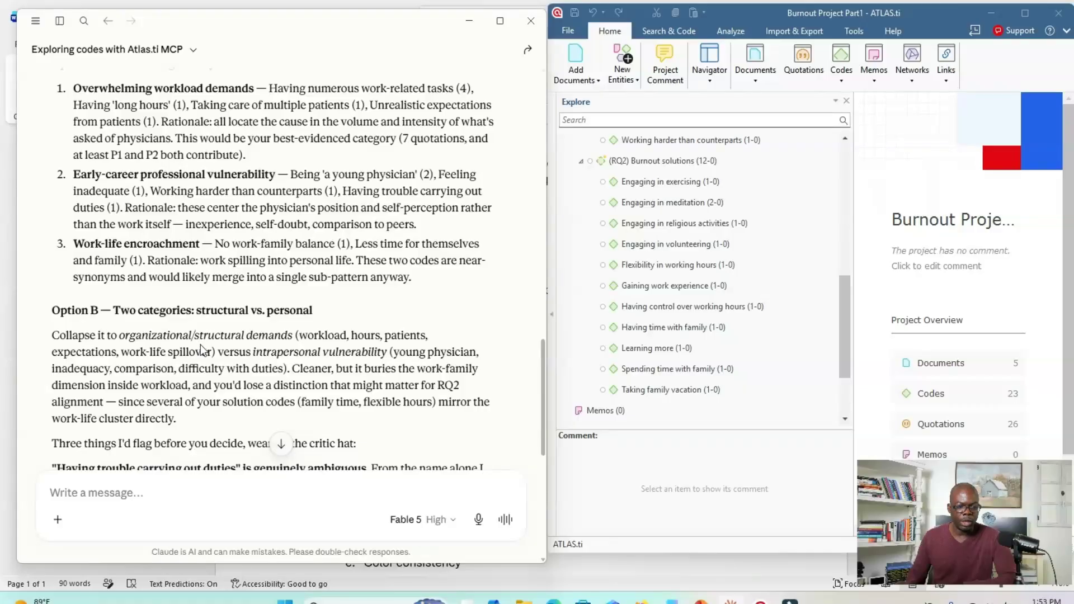
pyautogui.scroll(-2, 202, 350)
pyautogui.scroll(2, 228, 358)
pyautogui.scroll(1, 229, 350)
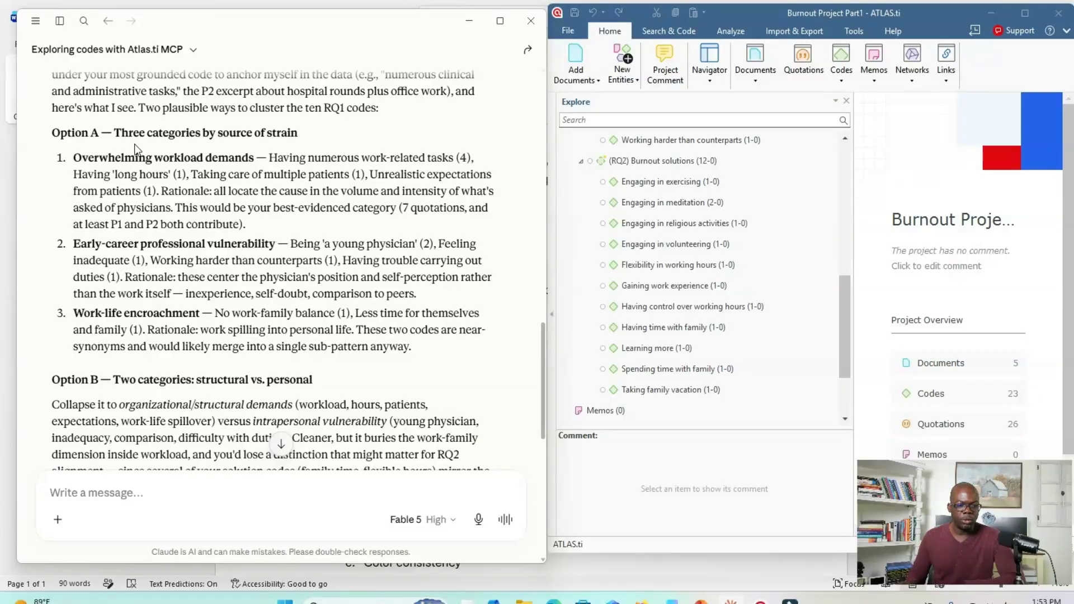
pyautogui.moveTo(113, 156); pyautogui.dragTo(221, 313)
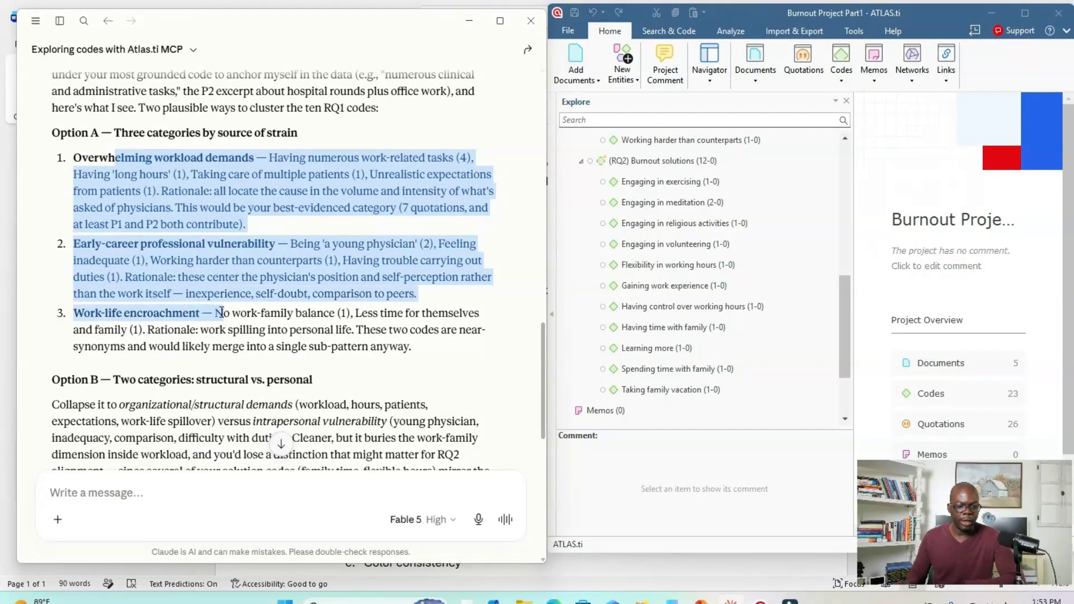
pyautogui.click(168, 247)
pyautogui.scroll(-4, 182, 311)
pyautogui.scroll(-3, 171, 307)
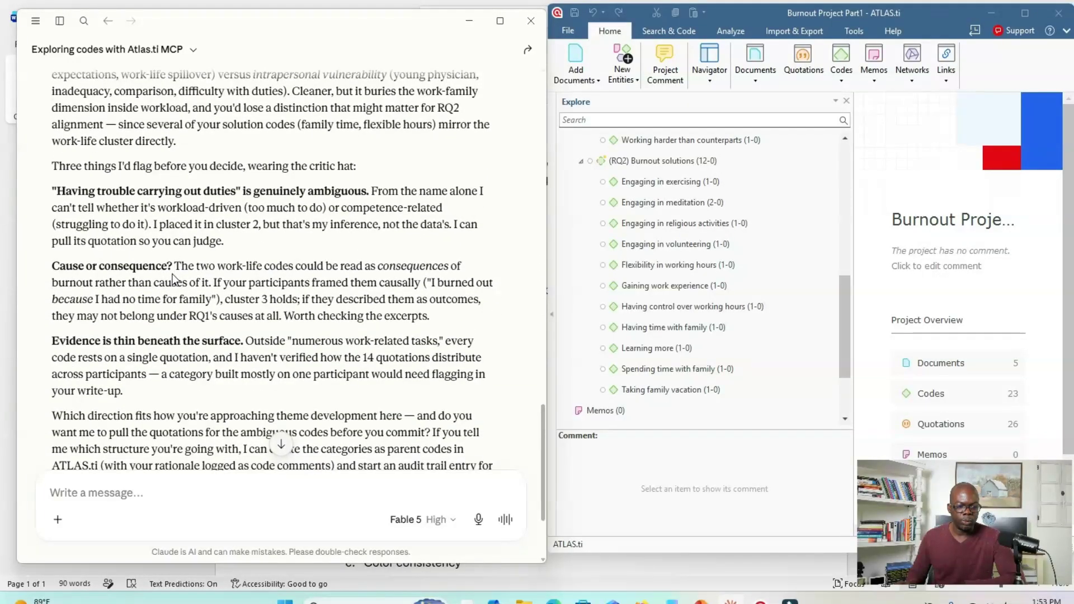
pyautogui.scroll(3, 180, 281)
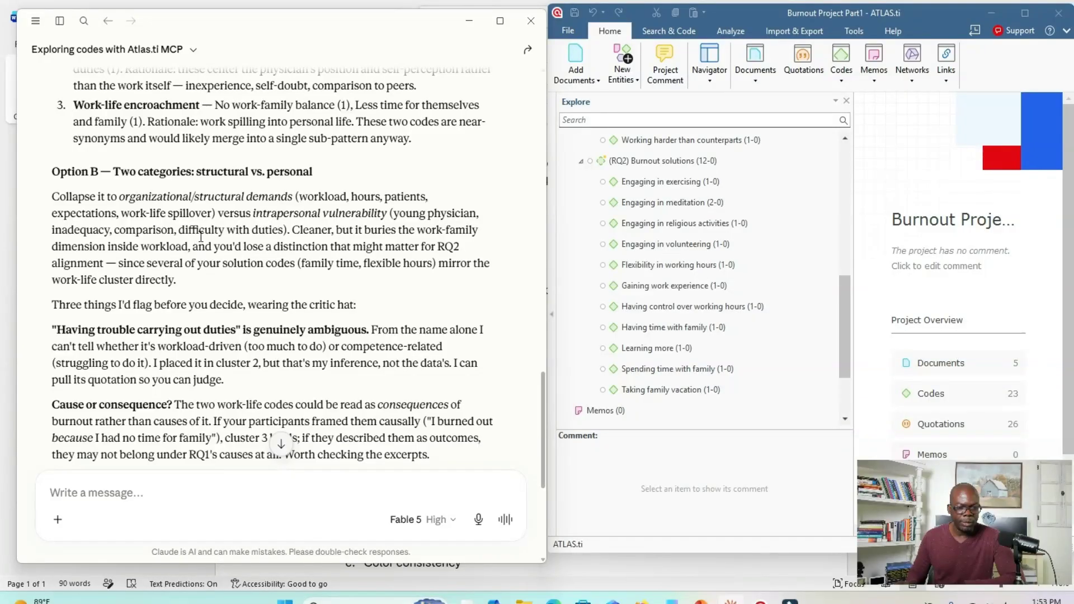
pyautogui.scroll(4, 238, 219)
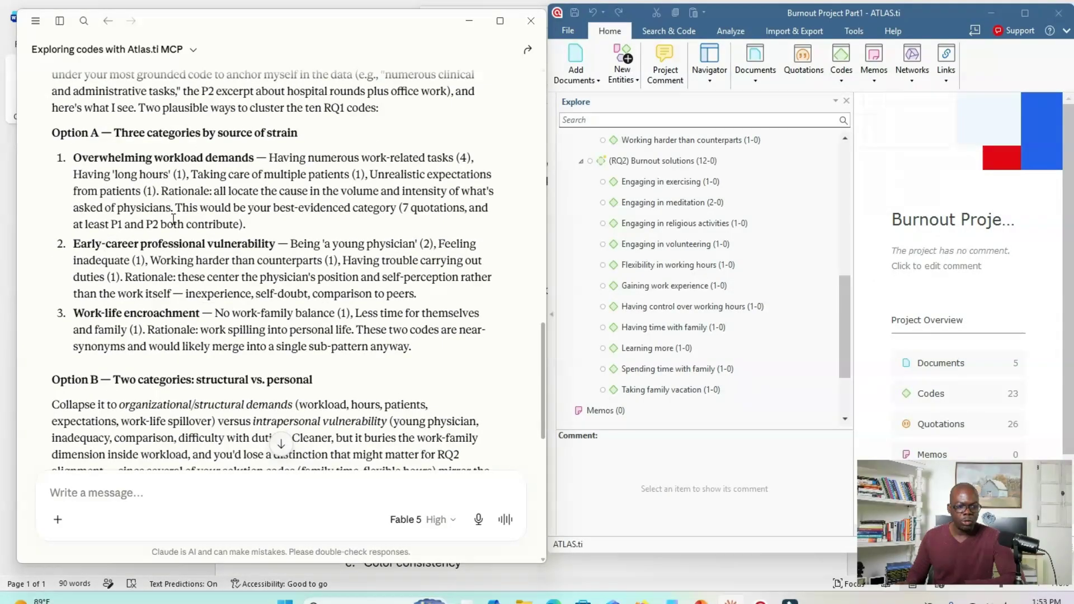
# - Send Claude the follow-up prompt "Can you develop up to 5 themes?"
pyautogui.click(154, 495)
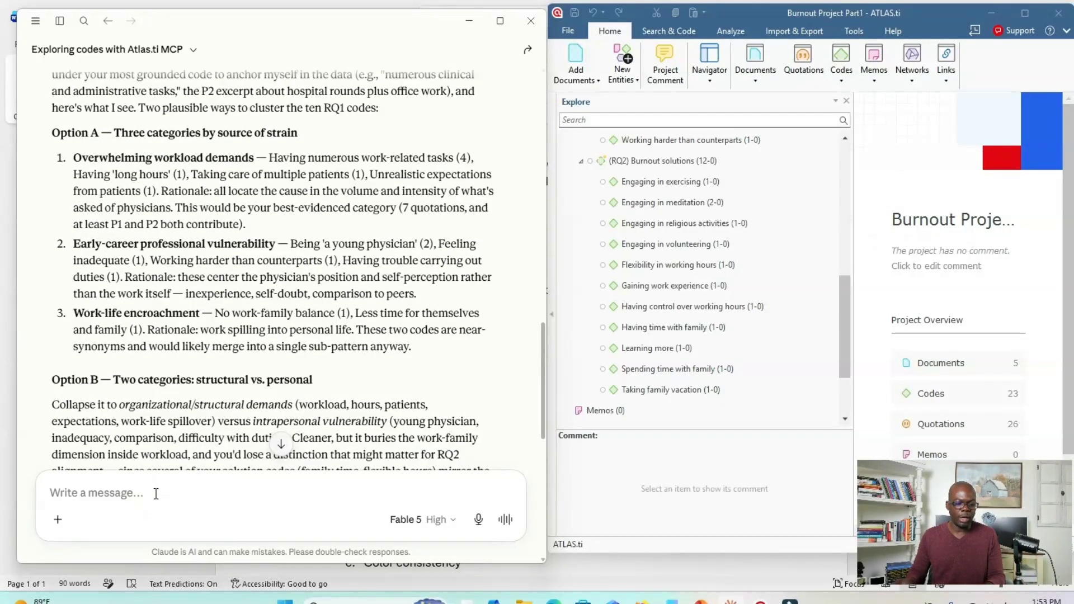
pyautogui.write('Can you develop up to 5 themes?')
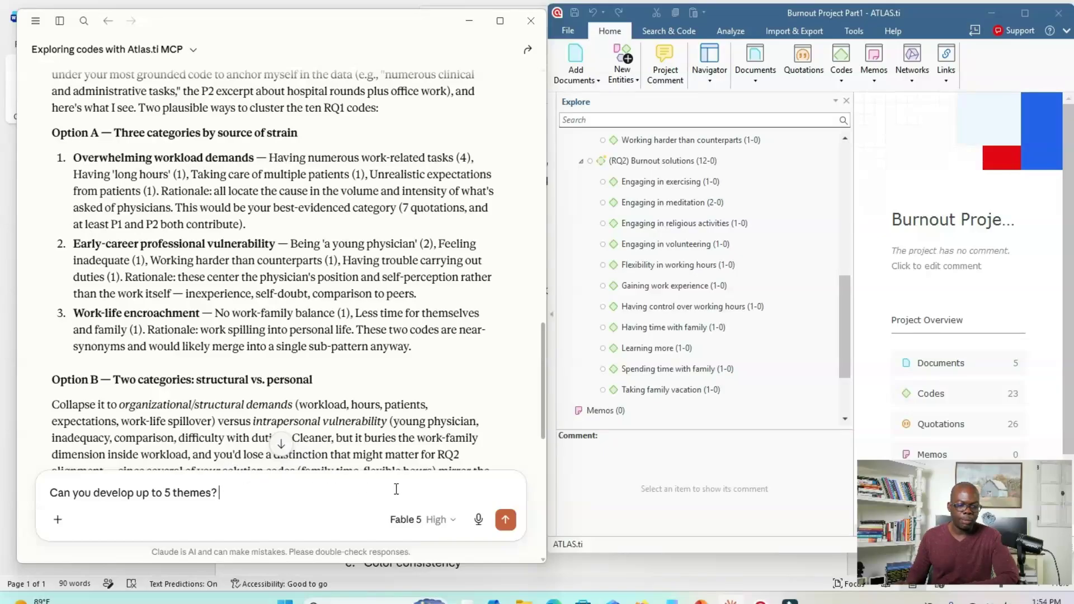
pyautogui.click(506, 520)
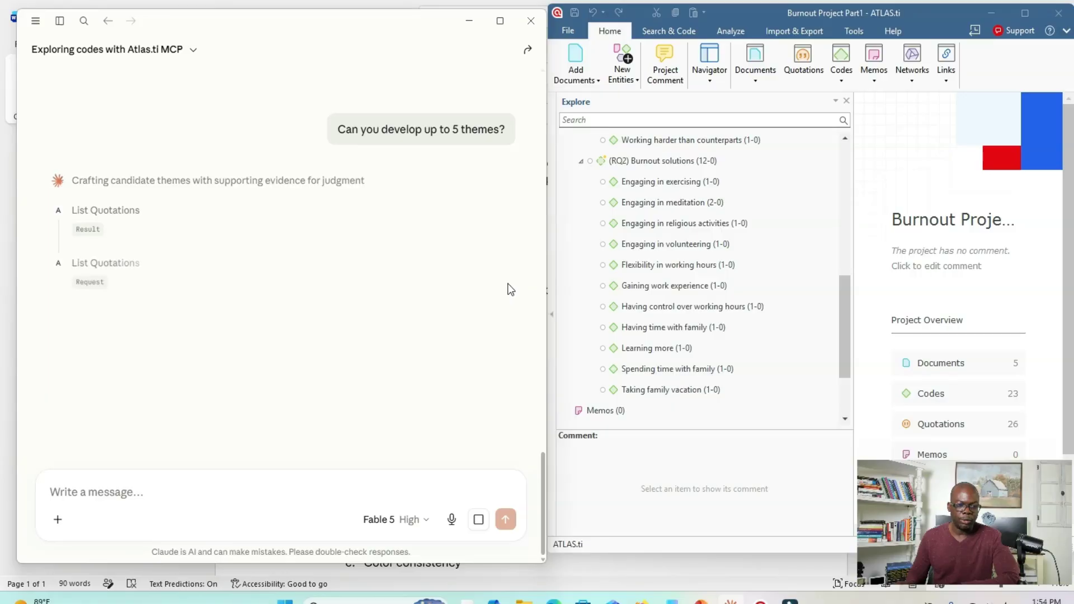
# - Maximize the Claude window and examine the candidate RQ1 themes, their assigned codes and the data-quality flag
pyautogui.press('super+Up')
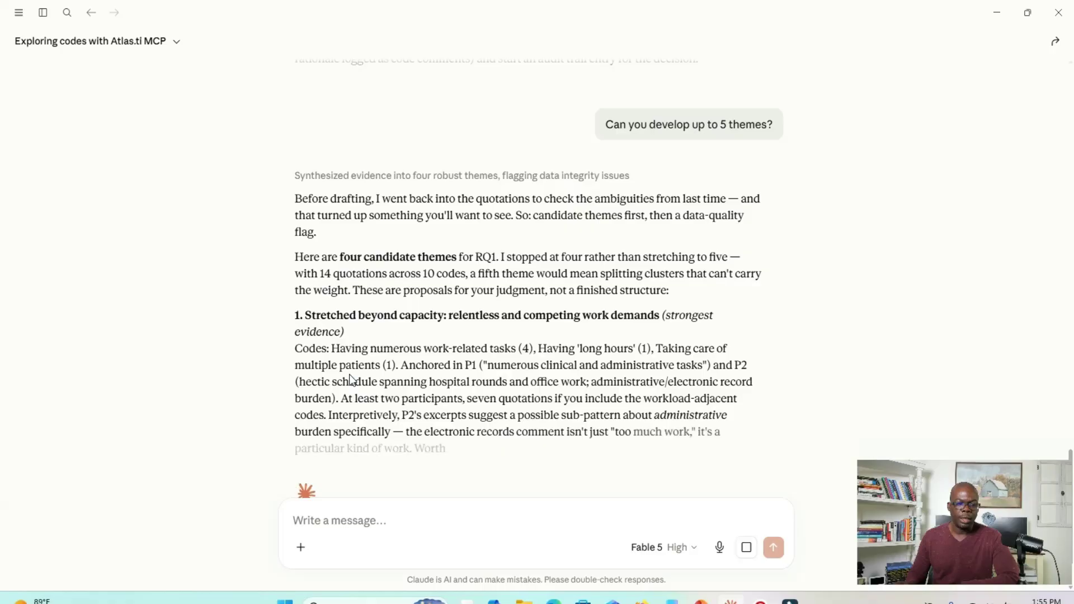
pyautogui.scroll(-1, 378, 348)
pyautogui.scroll(-3, 377, 348)
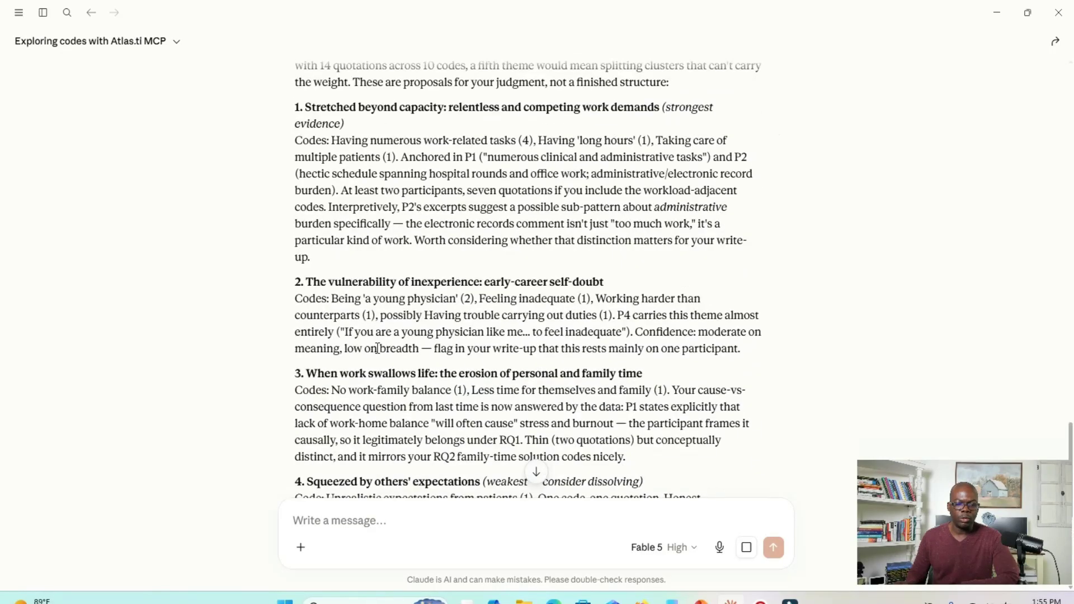
pyautogui.scroll(-7, 377, 348)
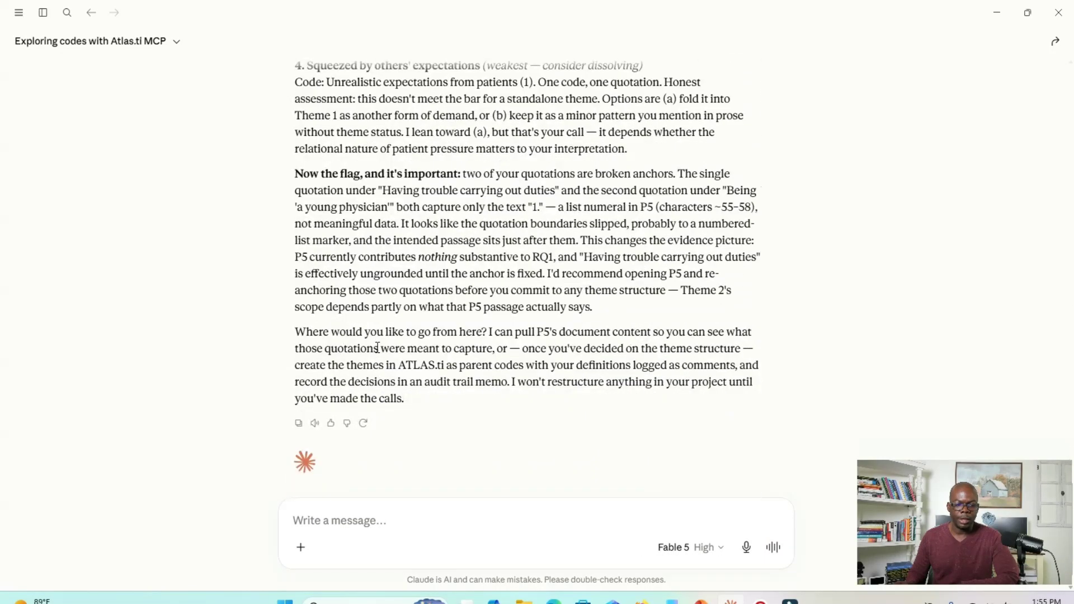
pyautogui.scroll(16, 379, 340)
pyautogui.scroll(-3, 381, 338)
pyautogui.scroll(-2, 382, 339)
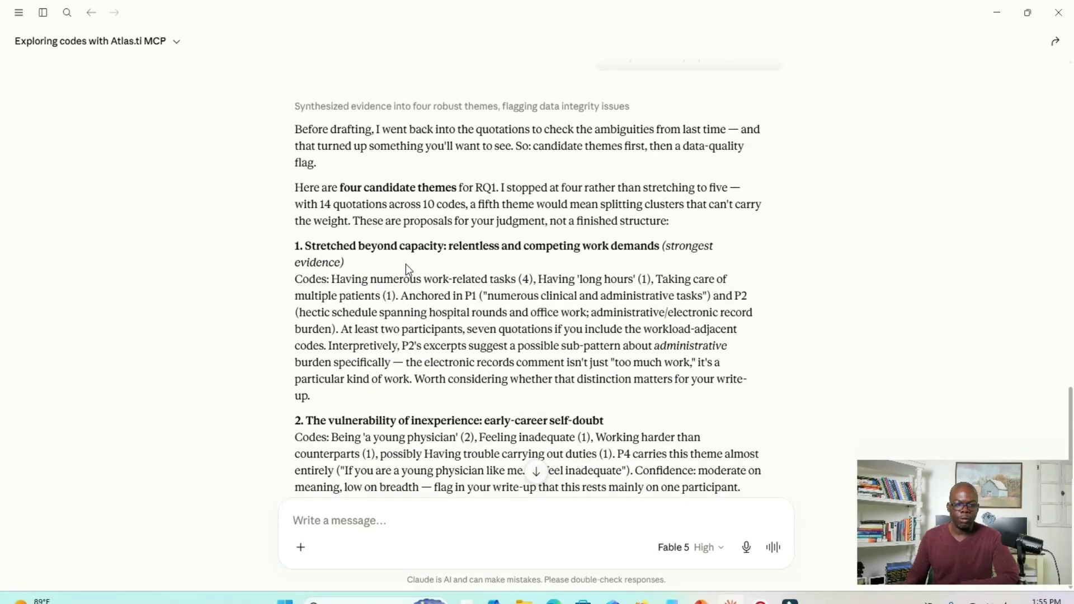
pyautogui.scroll(-4, 367, 261)
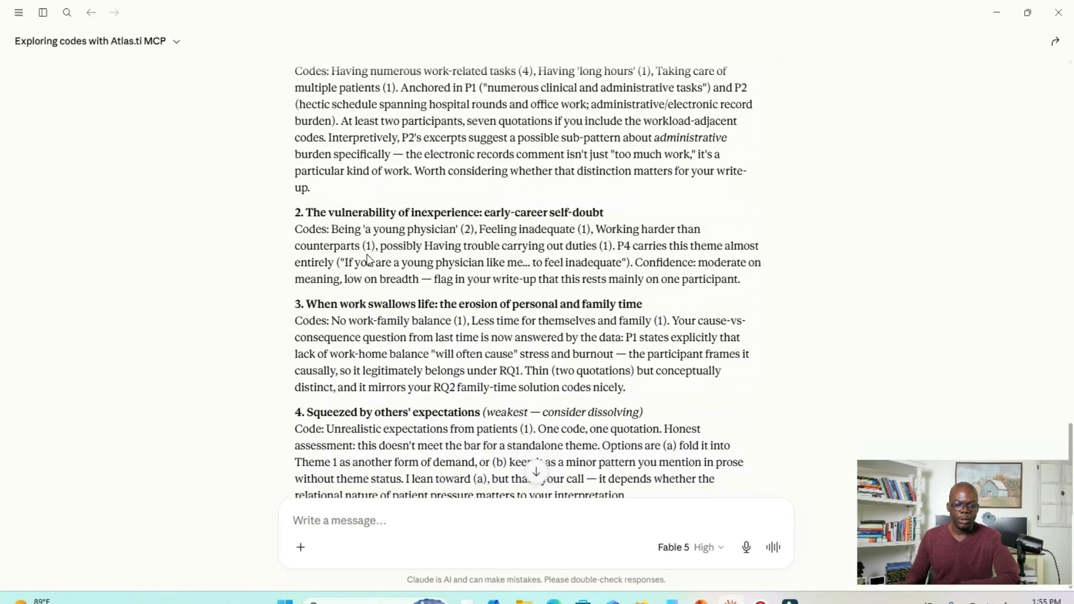
pyautogui.scroll(3, 479, 170)
pyautogui.moveTo(540, 211); pyautogui.dragTo(634, 213)
pyautogui.scroll(-5, 424, 242)
pyautogui.scroll(6, 424, 243)
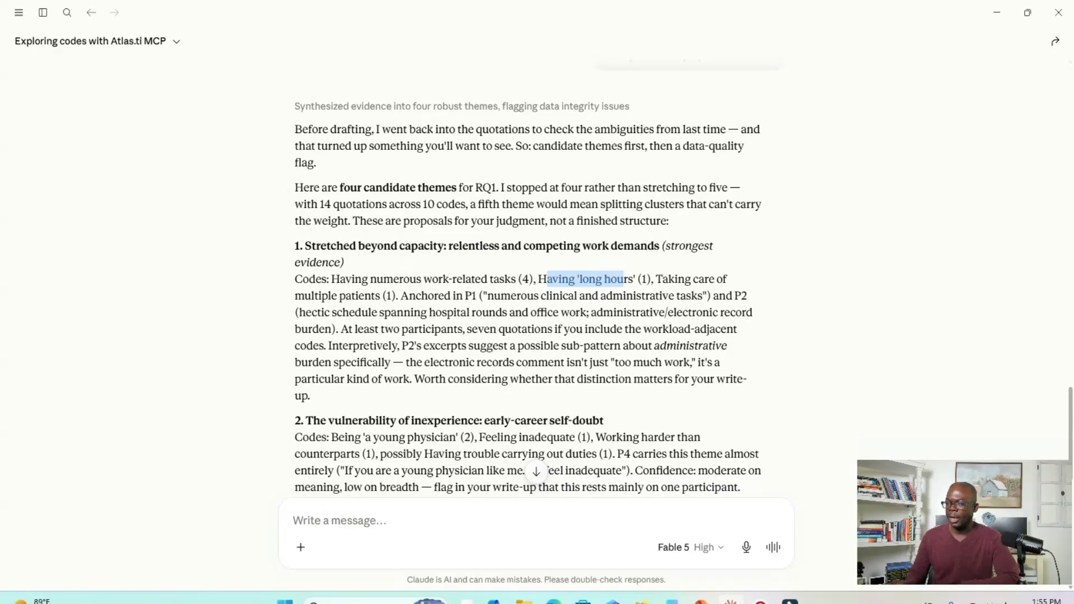
# - Restore the Claude window to its smaller size so it sits beside the ATLAS.ti project window
pyautogui.click(1026, 14)
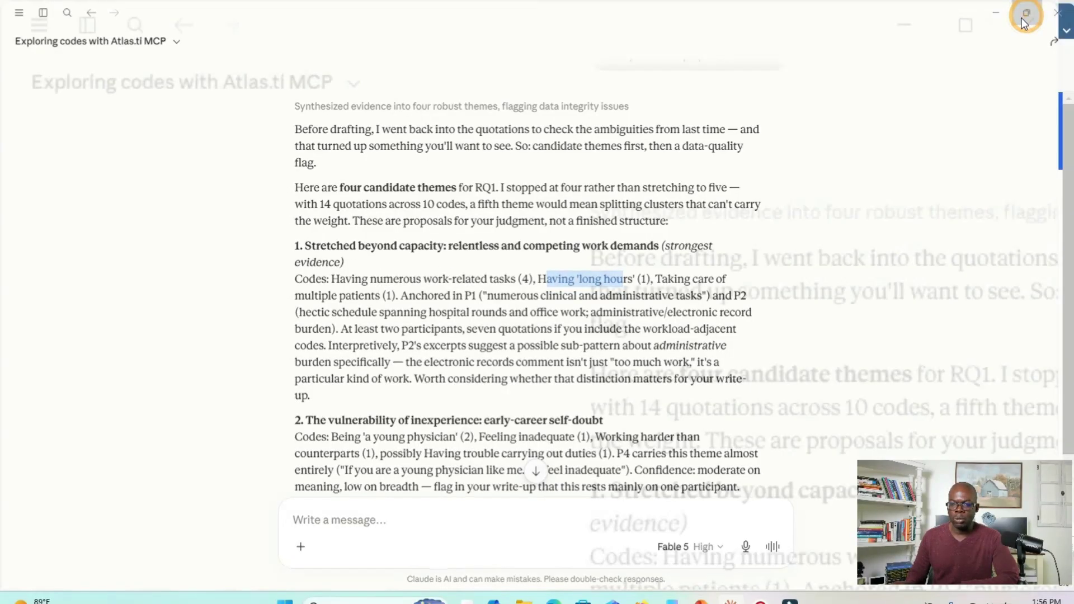
pyautogui.click(740, 16)
pyautogui.moveTo(739, 21); pyautogui.dragTo(668, 3)
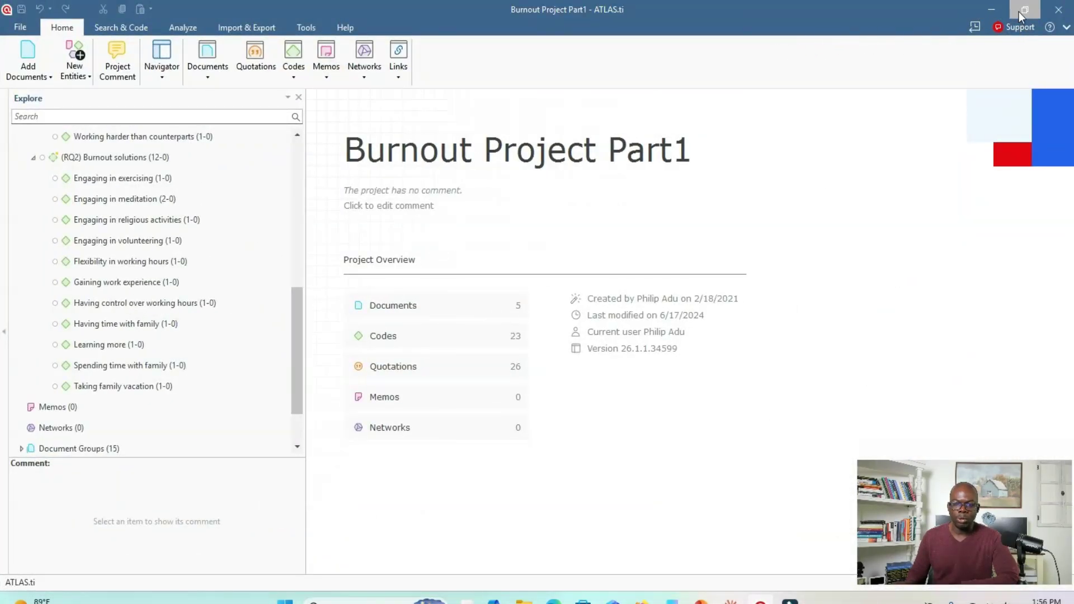
pyautogui.click(1020, 16)
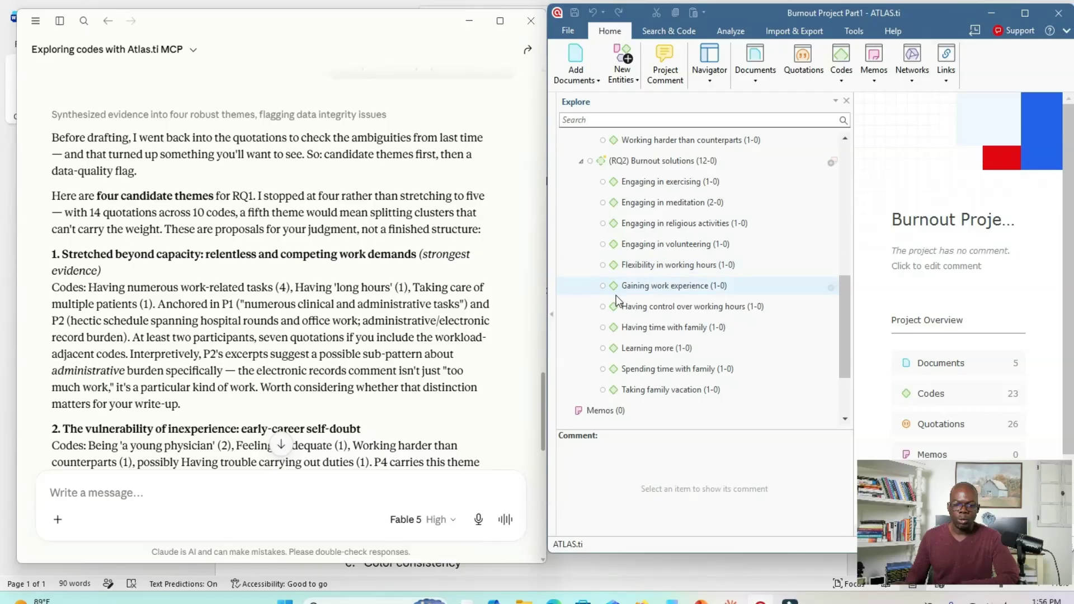
# - Open the Code Group Manager in ATLAS.ti and shift the project window so the manager is in clear view
pyautogui.scroll(-2, 610, 358)
pyautogui.doubleClick(607, 379)
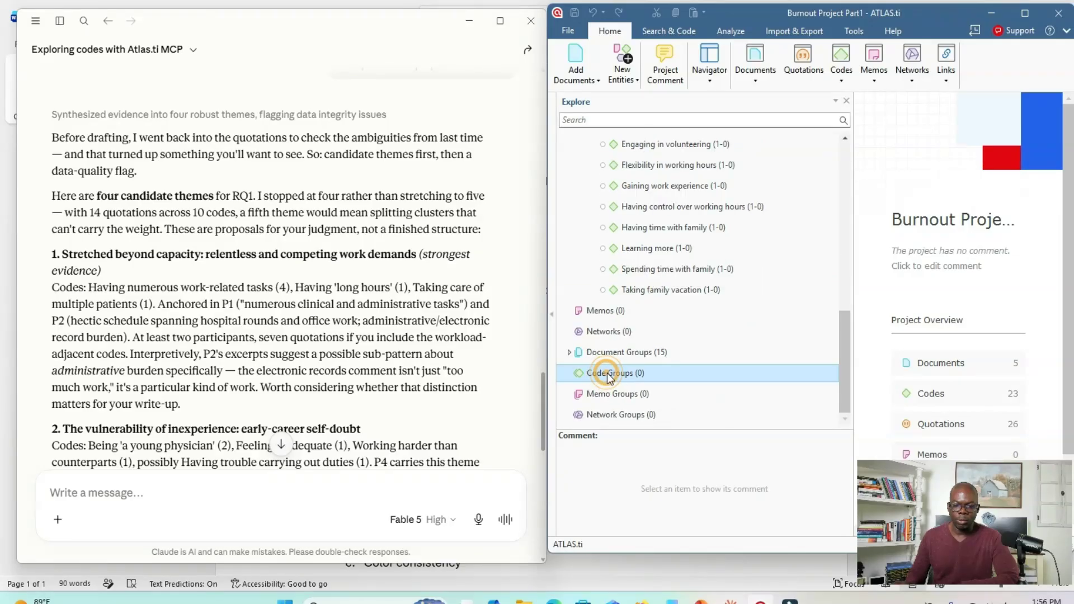
pyautogui.moveTo(831, 12); pyautogui.dragTo(641, 13)
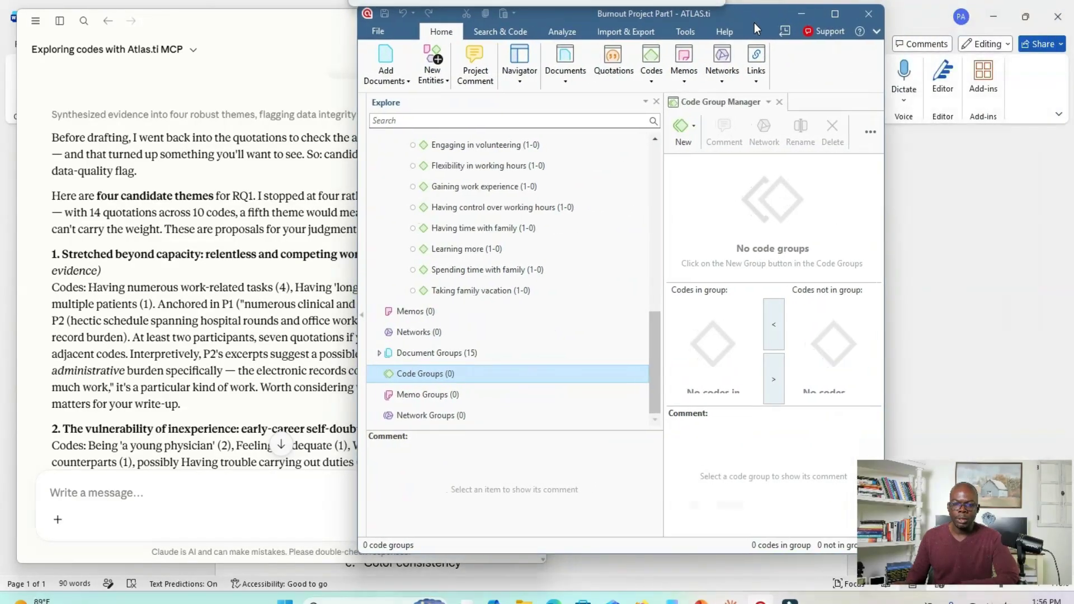
pyautogui.click(696, 127)
pyautogui.click(699, 159)
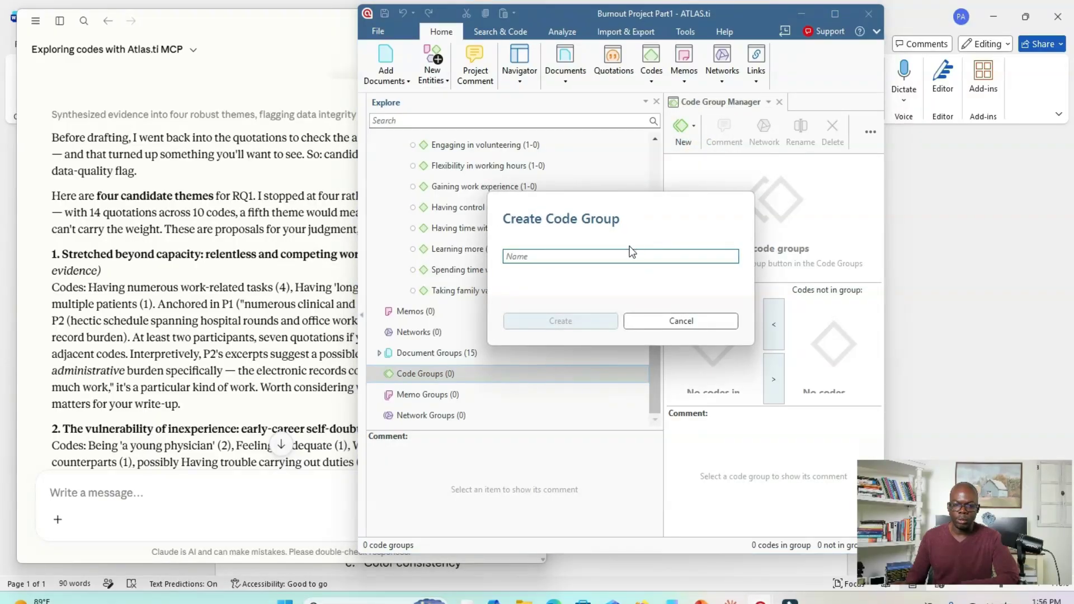
pyautogui.click(669, 321)
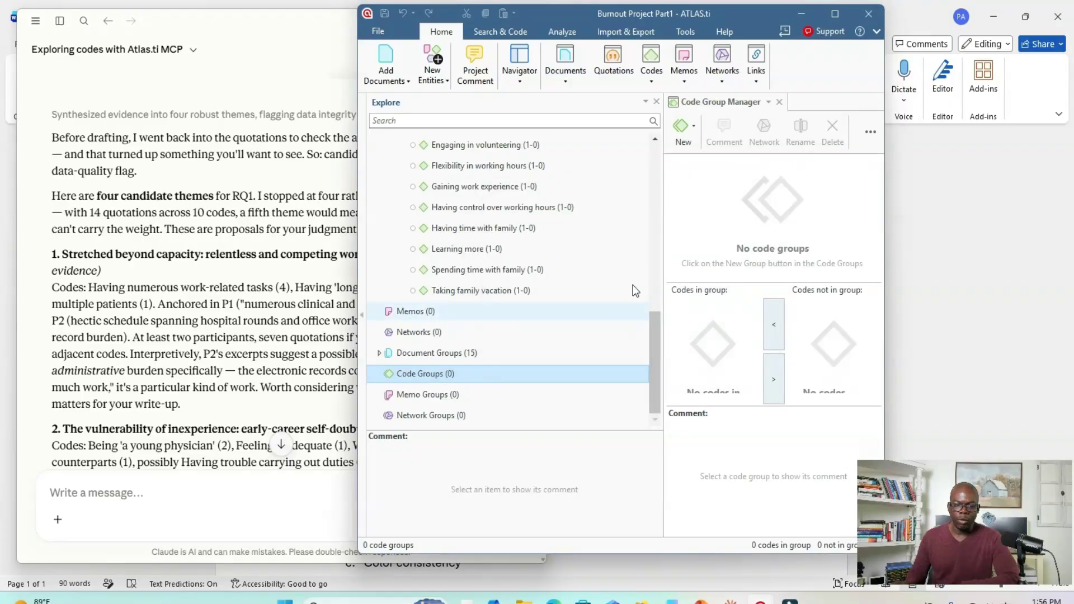
pyautogui.click(172, 248)
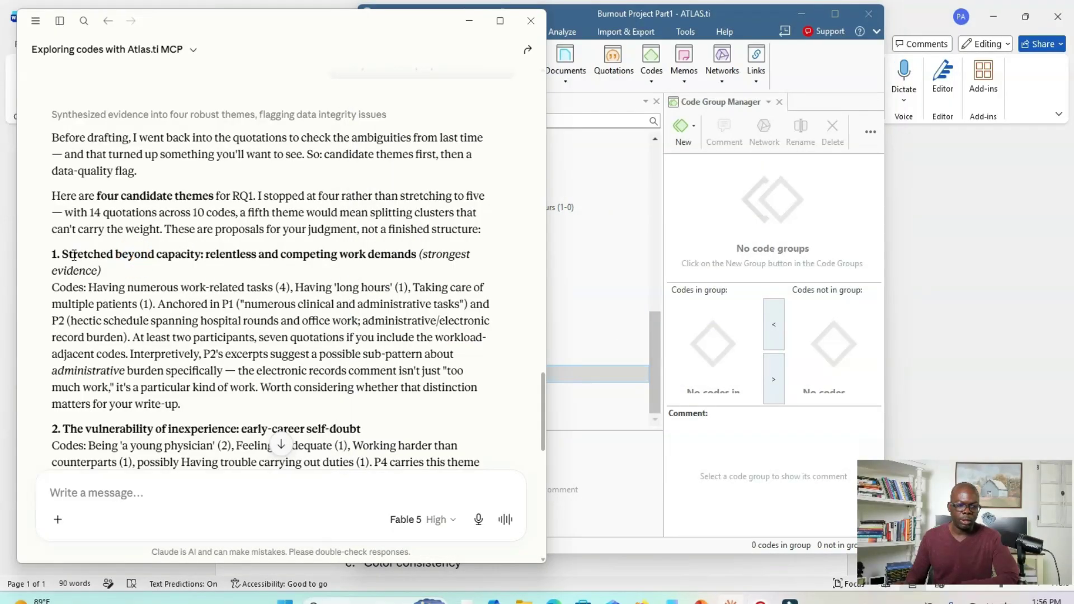
pyautogui.moveTo(65, 255); pyautogui.dragTo(413, 255)
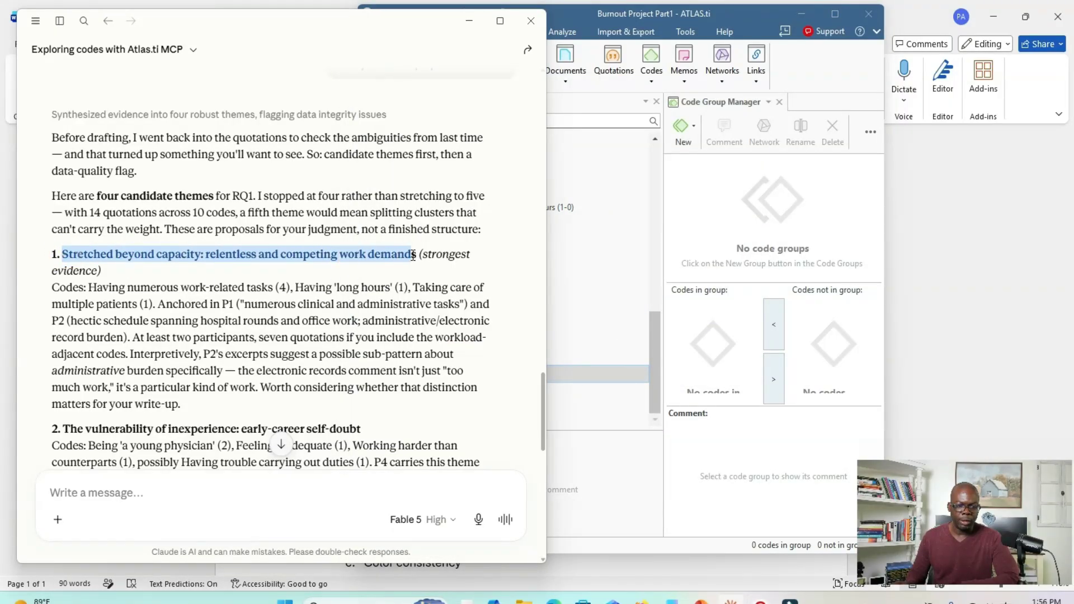
pyautogui.rightClick(375, 252)
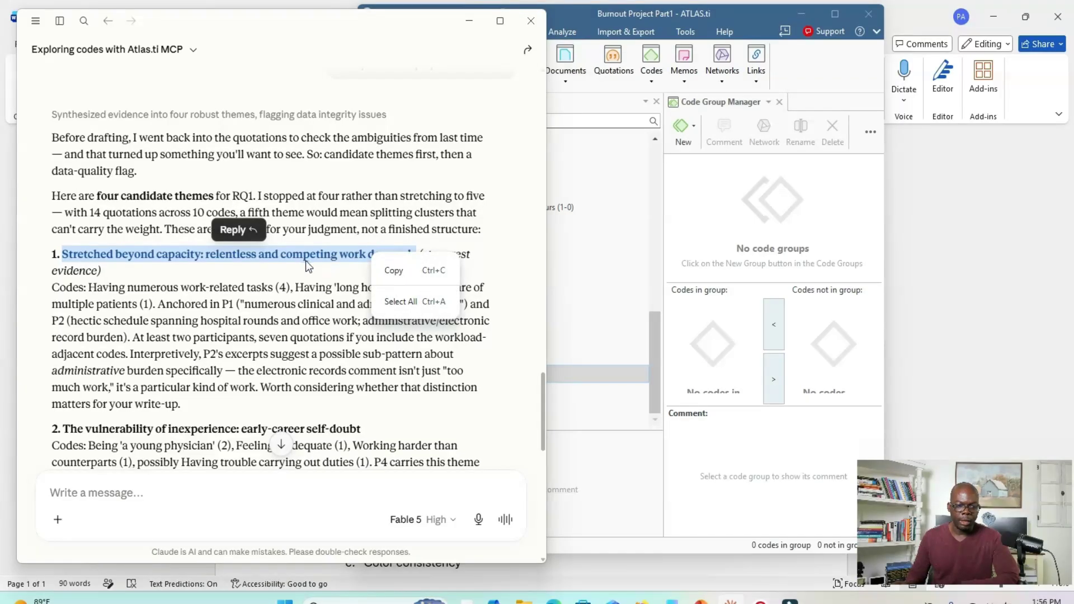
pyautogui.press('Escape')
pyautogui.click(63, 257)
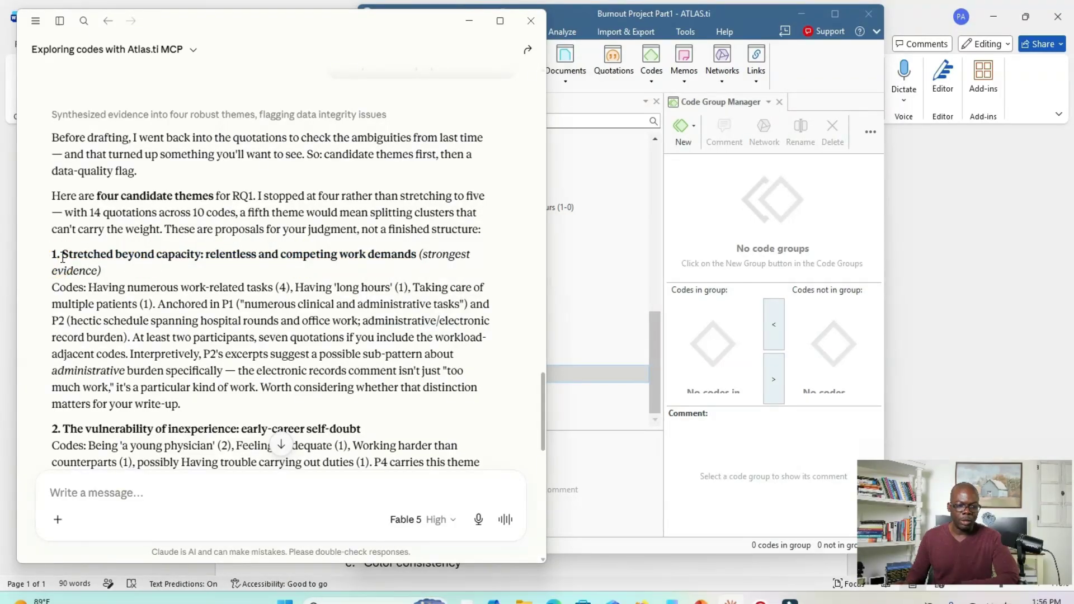
# - Send Claude the follow-up prompt "Can you make sure each themes is between 2-5 words"
pyautogui.click(134, 502)
pyautogui.write('Ca')
pyautogui.write('n you make sure the t')
pyautogui.write('ach theme')
pyautogui.write('s is between 2-5')
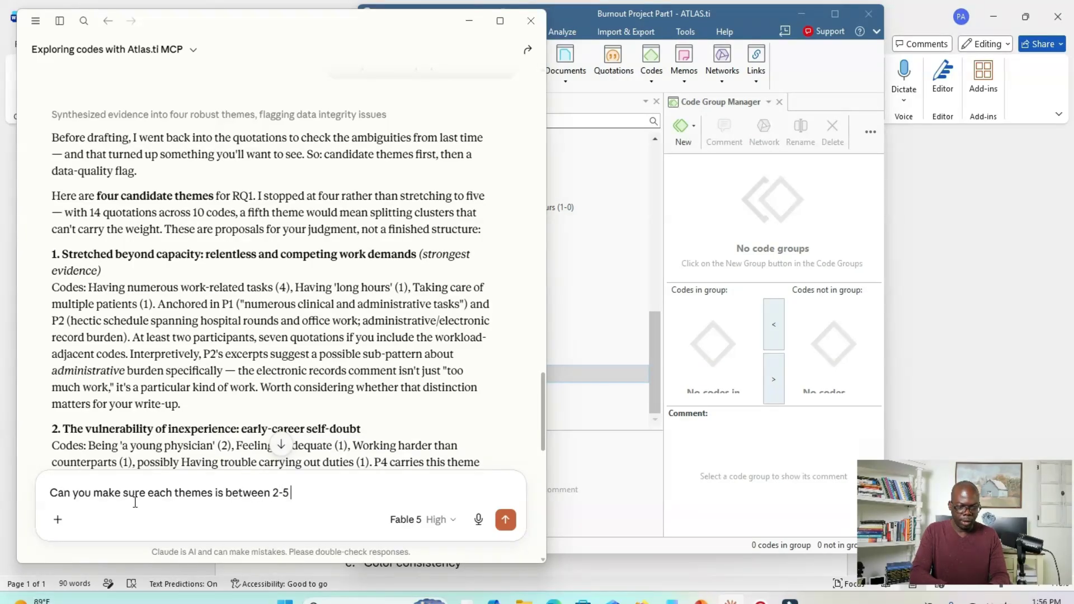
pyautogui.write(' w')
pyautogui.write('ords')
pyautogui.press('Return')
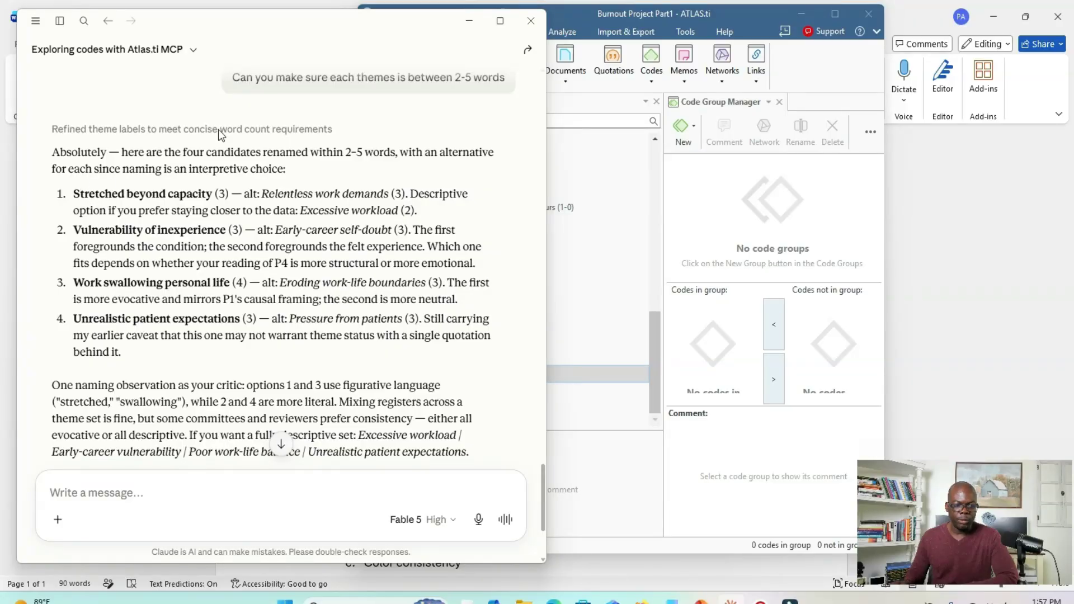
# - Shift the Claude window slightly and copy the shortened first theme name, "Stretched beyond capacity", from the reply
pyautogui.moveTo(274, 31); pyautogui.dragTo(281, 56)
pyautogui.moveTo(220, 214); pyautogui.dragTo(105, 209)
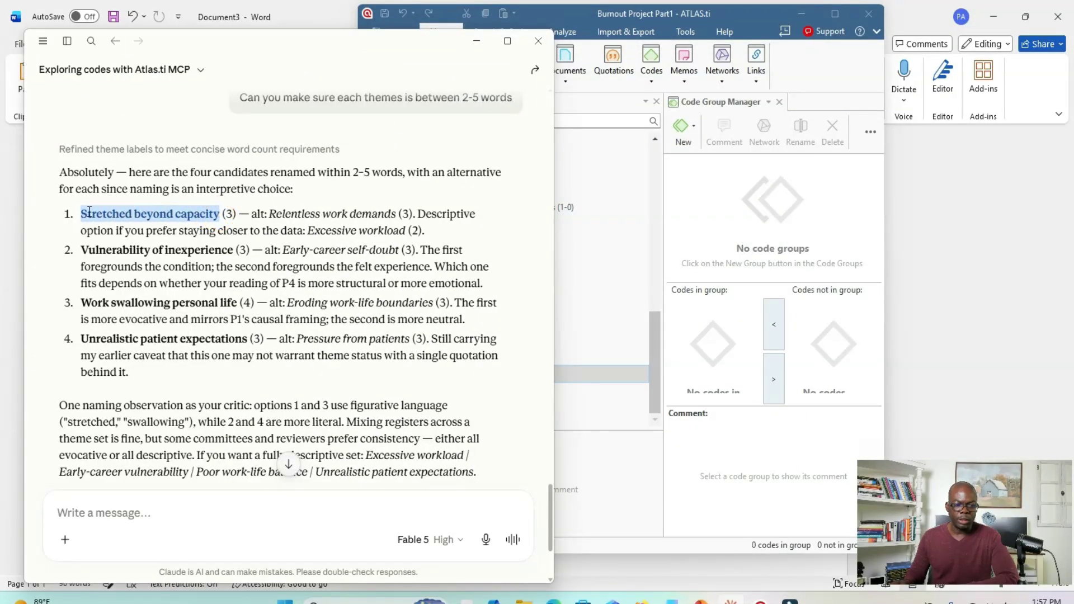
pyautogui.rightClick(123, 217)
pyautogui.click(148, 237)
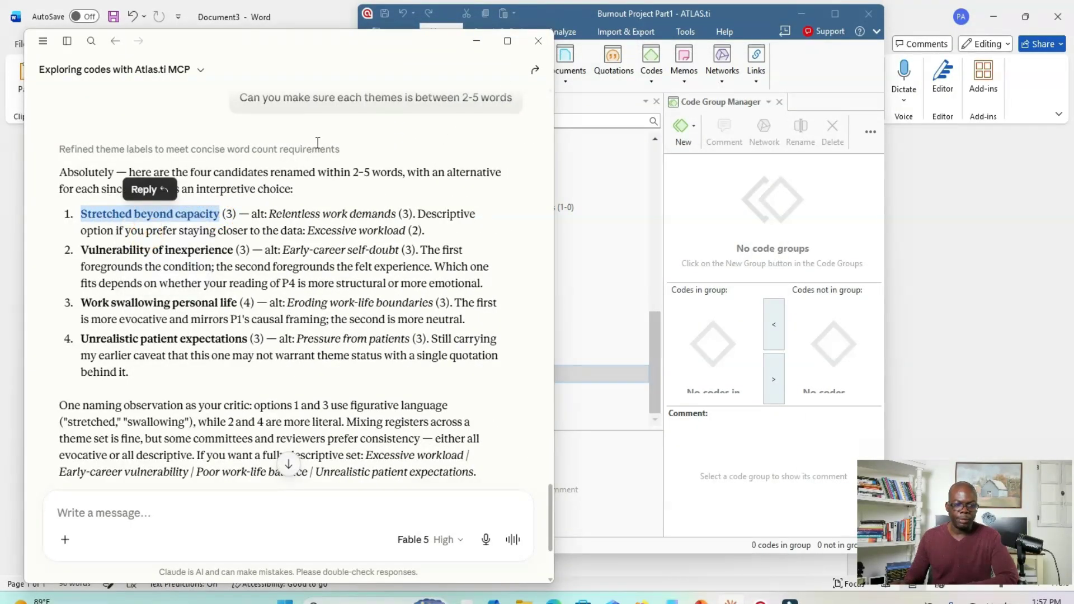
# - Switch to ATLAS.ti and create a code group named "(Theme) Stretched beyond capacity" in the Code Group Manager
pyautogui.click(561, 24)
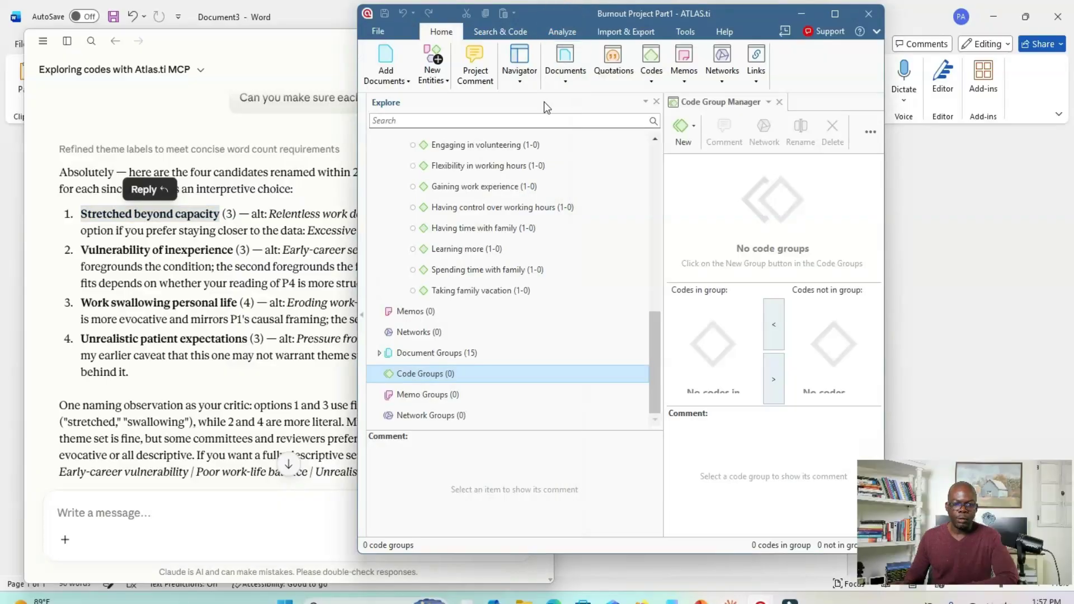
pyautogui.click(418, 377)
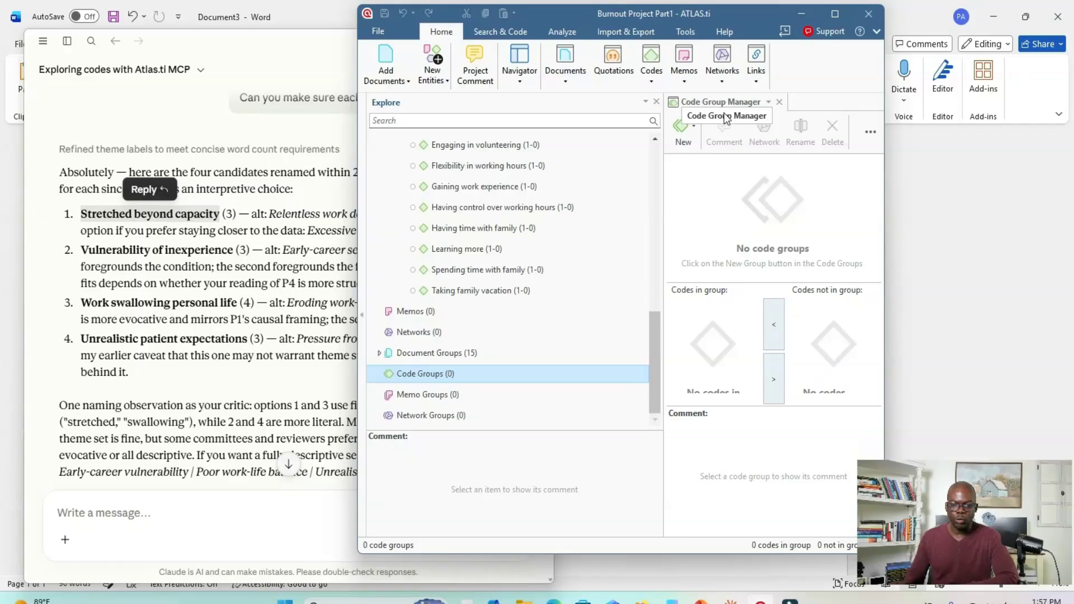
pyautogui.click(685, 132)
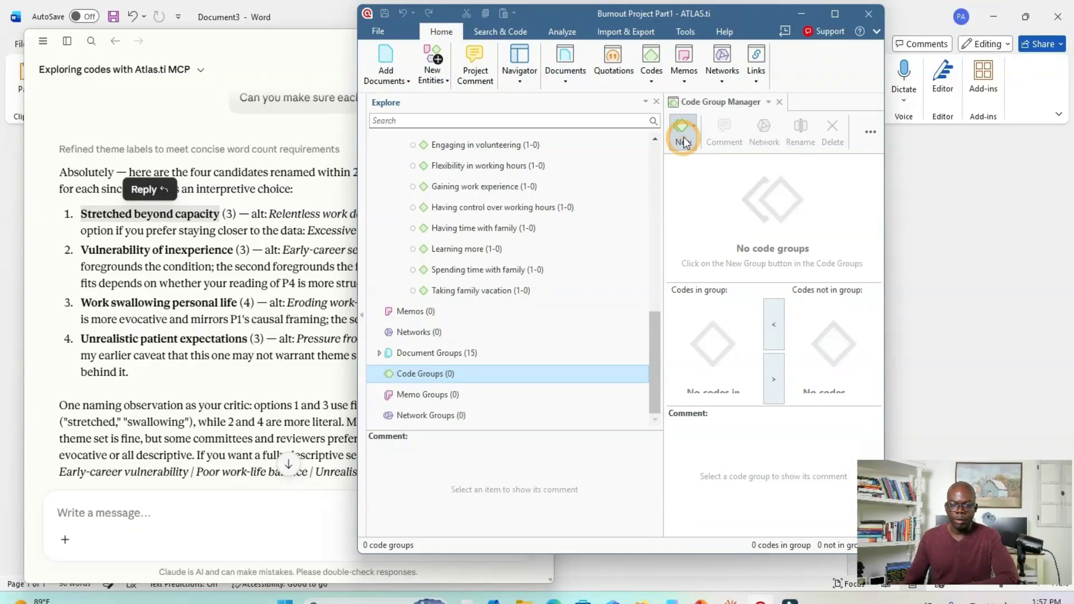
pyautogui.click(698, 161)
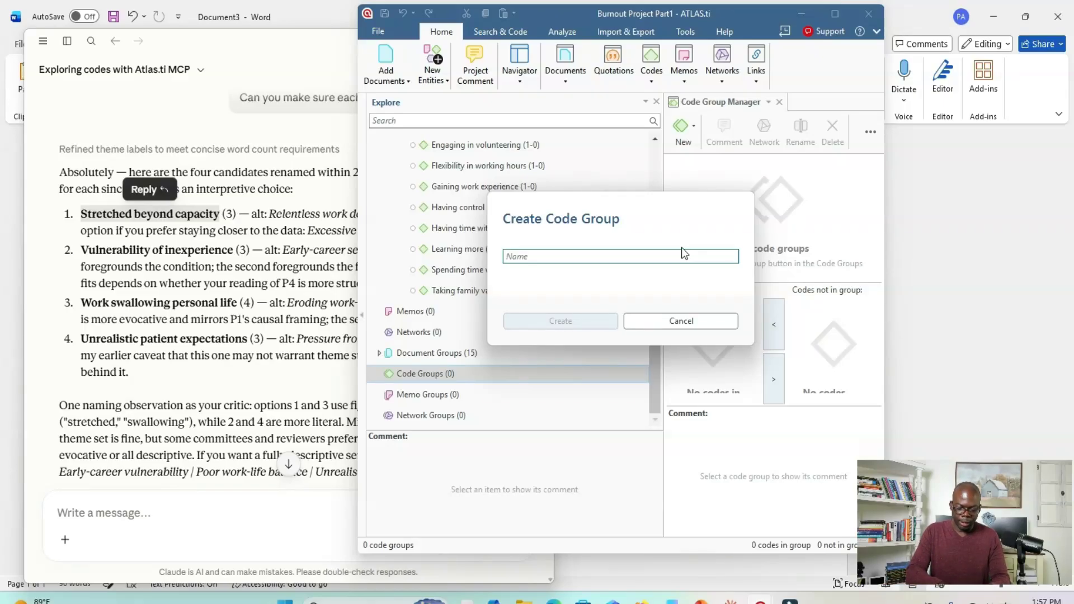
pyautogui.write('(')
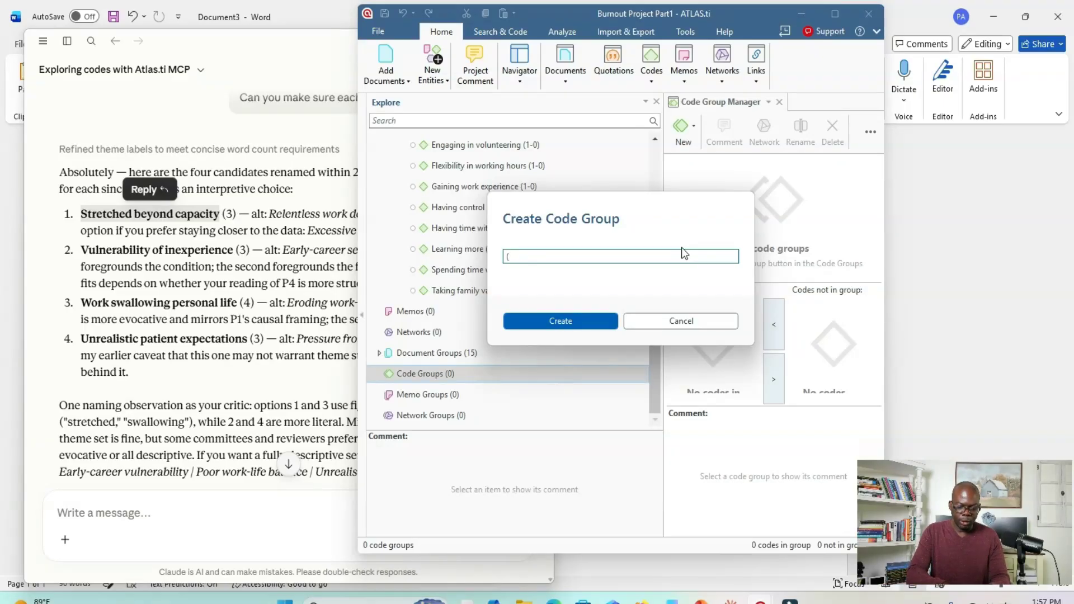
pyautogui.write('Theme')
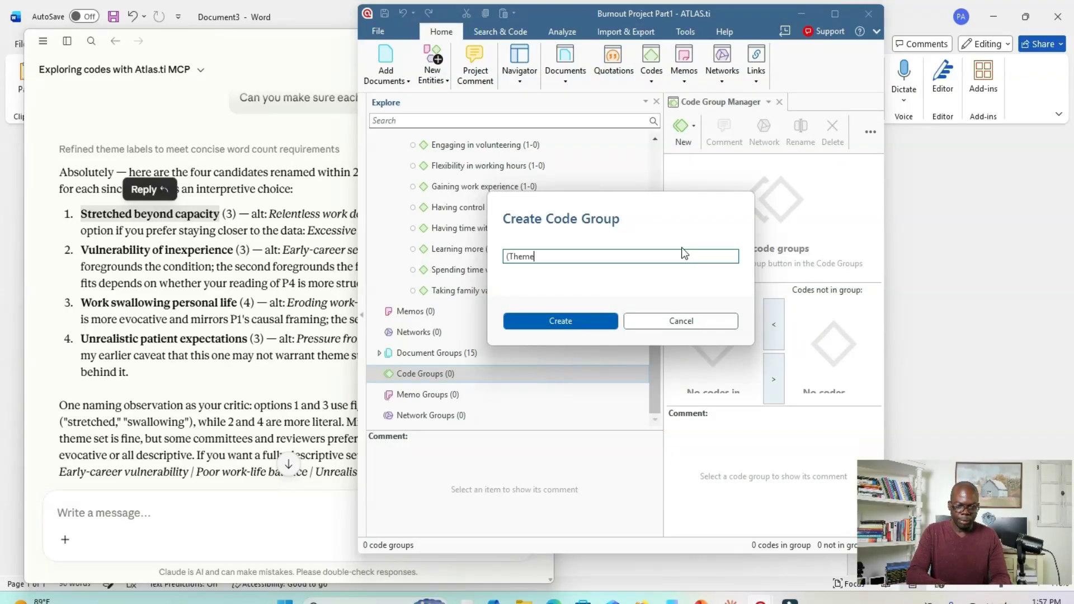
pyautogui.write(')')
pyautogui.hotkey('ctrl', 'v')
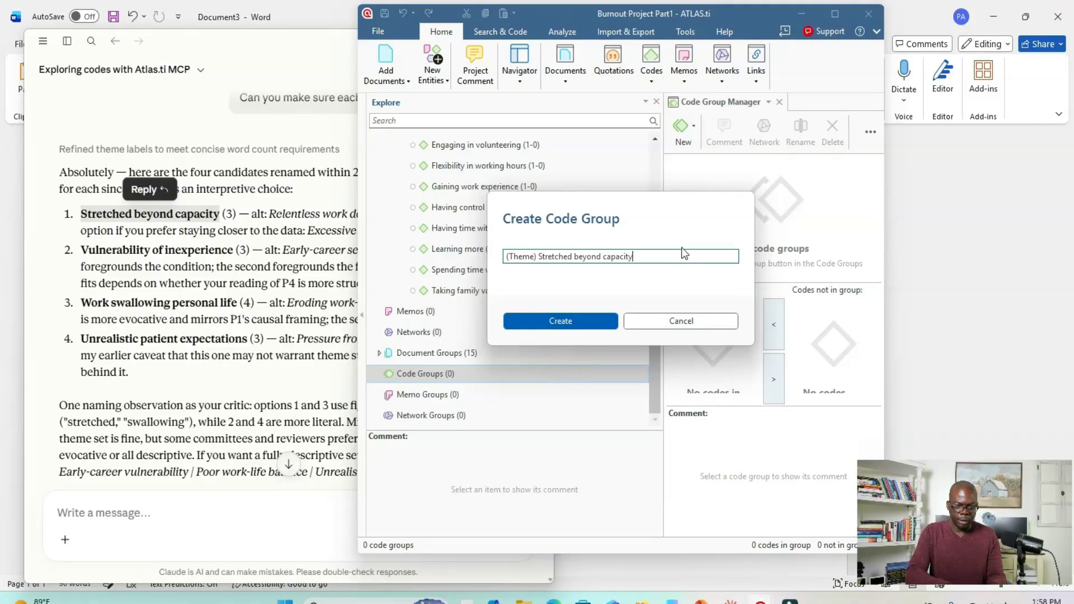
pyautogui.click(560, 321)
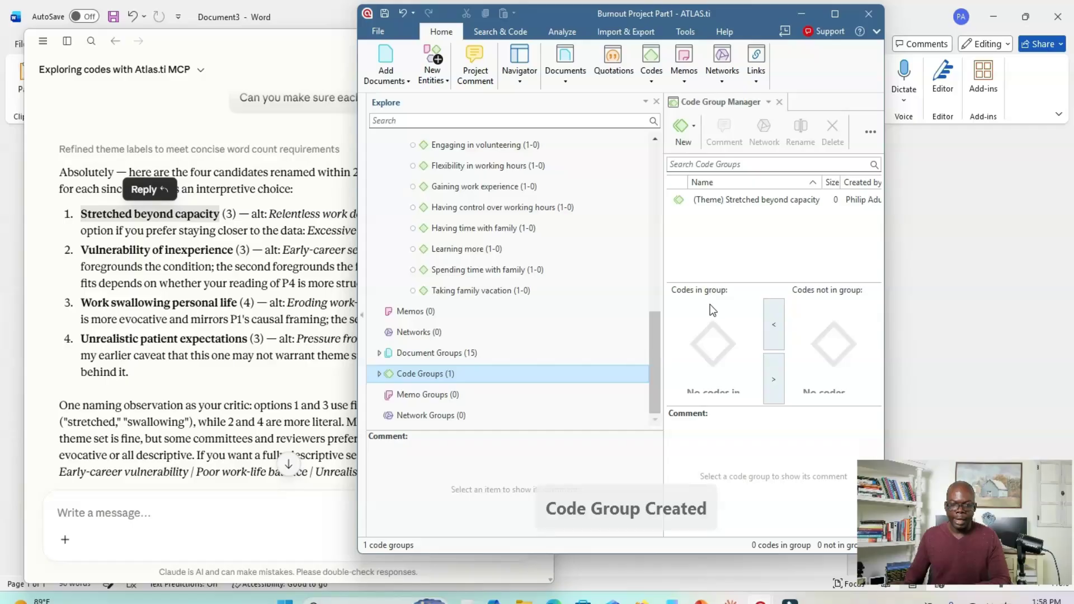
# - Select the "(Theme) Stretched beyond capacity" group and maximize the ATLAS.ti window to look through the codes not in the group
pyautogui.click(714, 200)
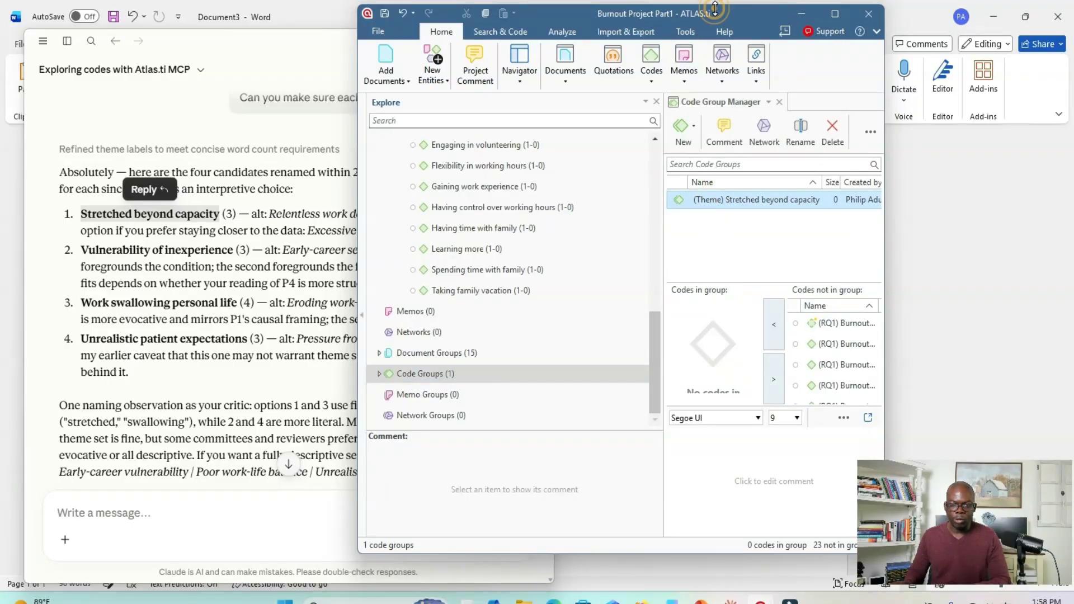
pyautogui.moveTo(767, 12); pyautogui.dragTo(872, 23)
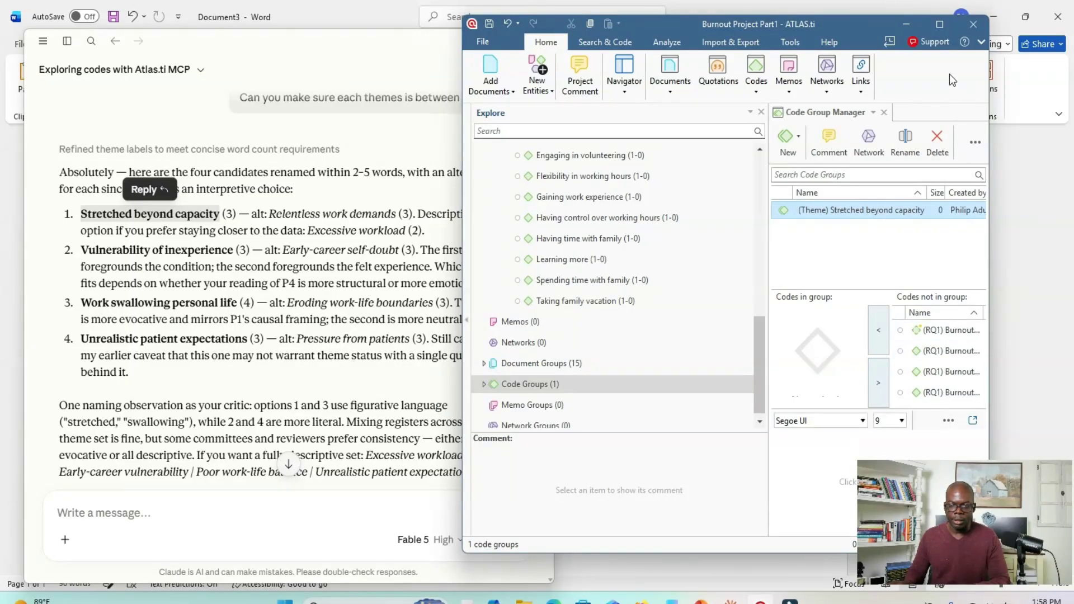
pyautogui.click(940, 24)
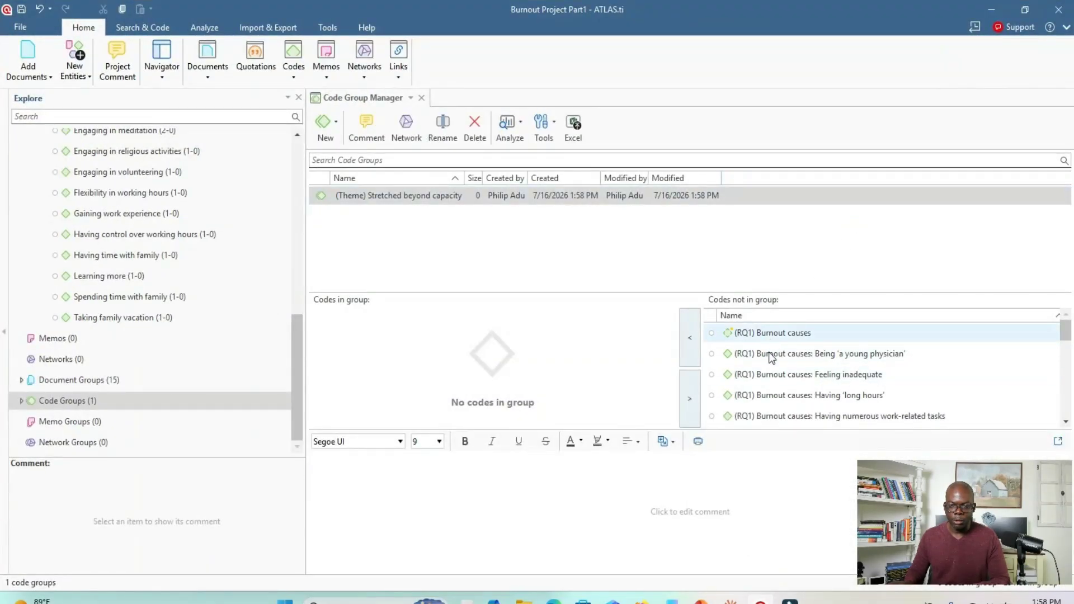
pyautogui.scroll(-6, 784, 380)
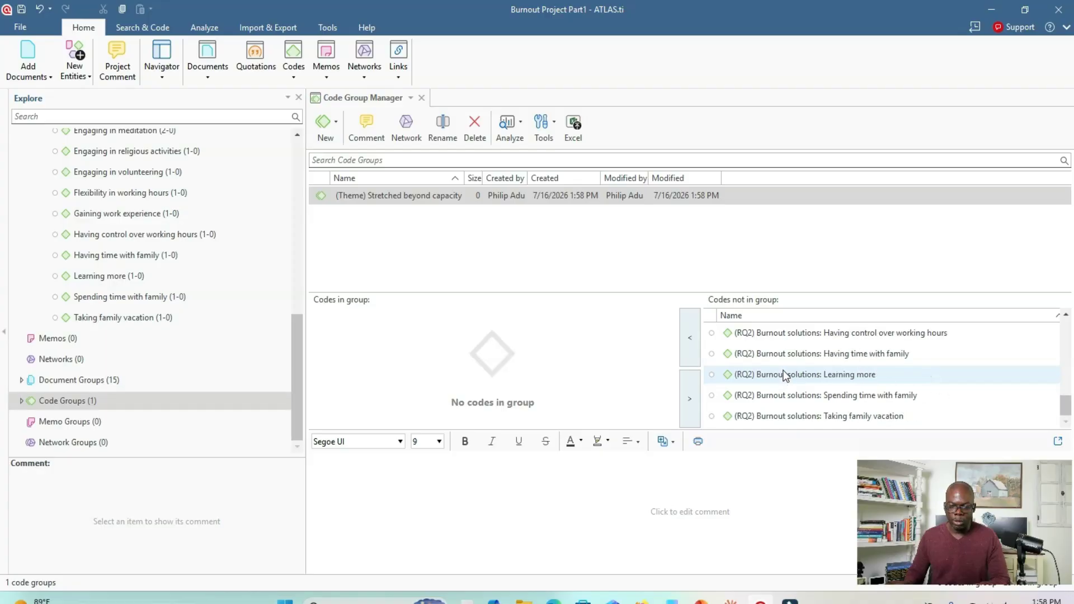
pyautogui.scroll(6, 781, 367)
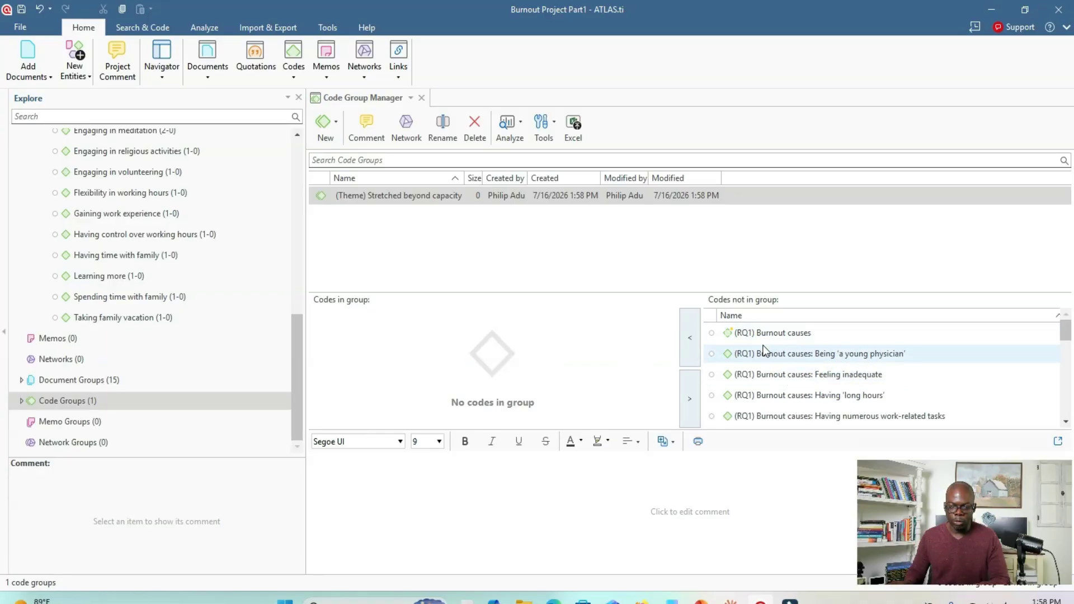
# - Restore the ATLAS.ti window to its smaller size and look up the codes Claude listed under theme 1
pyautogui.moveTo(703, 10); pyautogui.dragTo(788, 247)
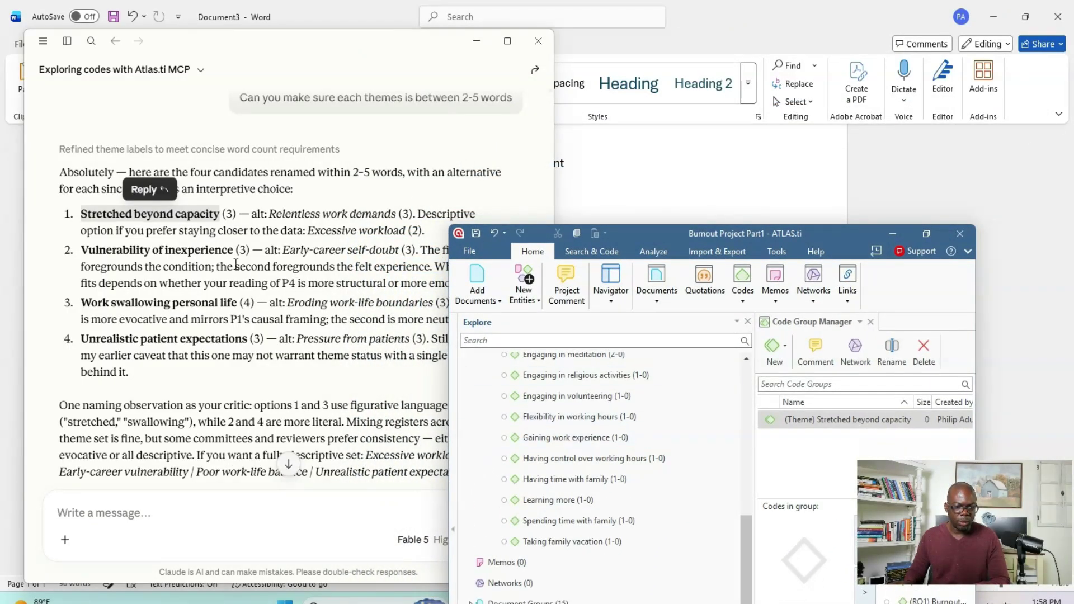
pyautogui.scroll(15, 221, 245)
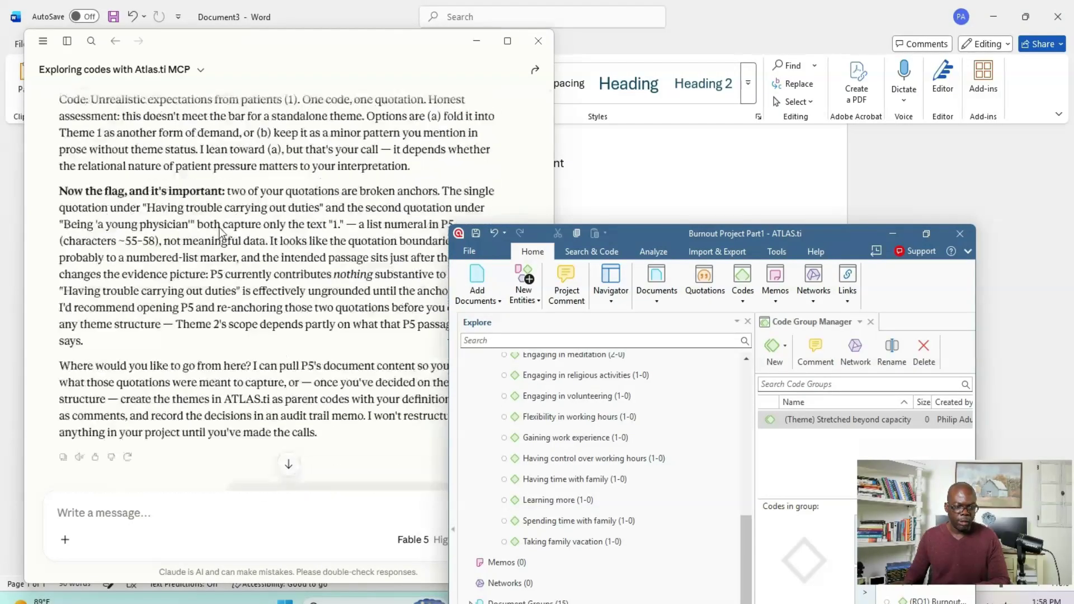
pyautogui.scroll(3, 222, 227)
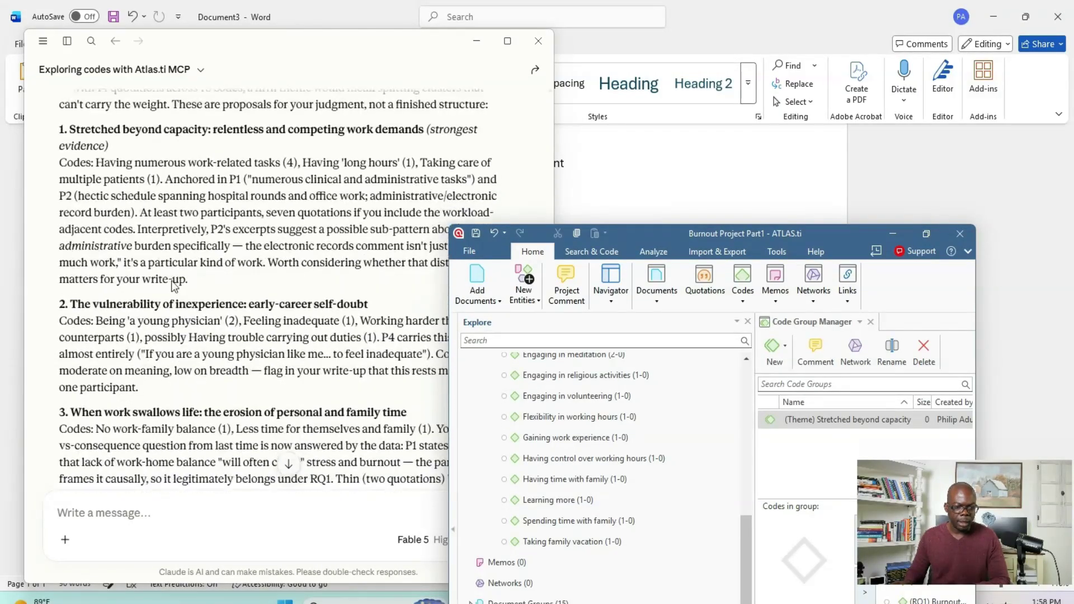
# - Maximize ATLAS.ti and add the RQ1 codes "Having 'long hours'" and "Taking care of multiple patients" to the "Stretched beyond capacity" group
pyautogui.moveTo(837, 236); pyautogui.dragTo(679, 82)
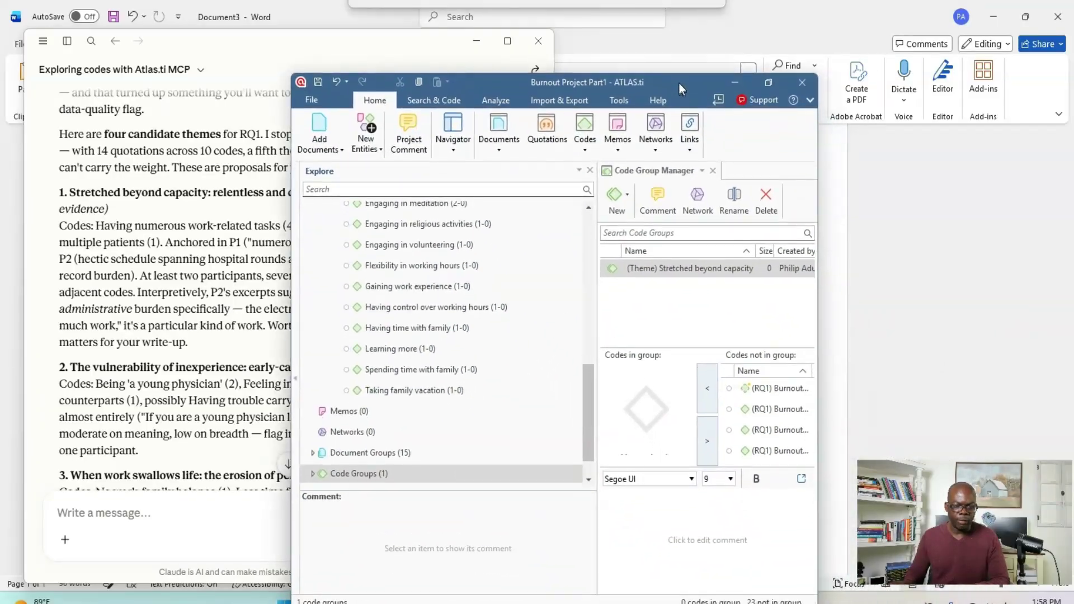
pyautogui.click(770, 83)
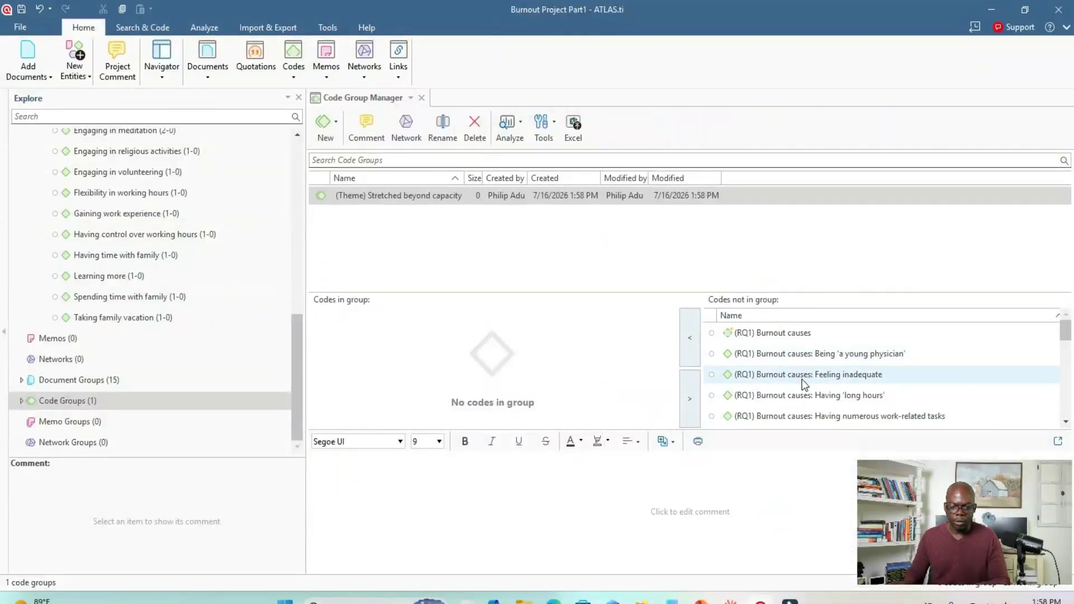
pyautogui.click(845, 397)
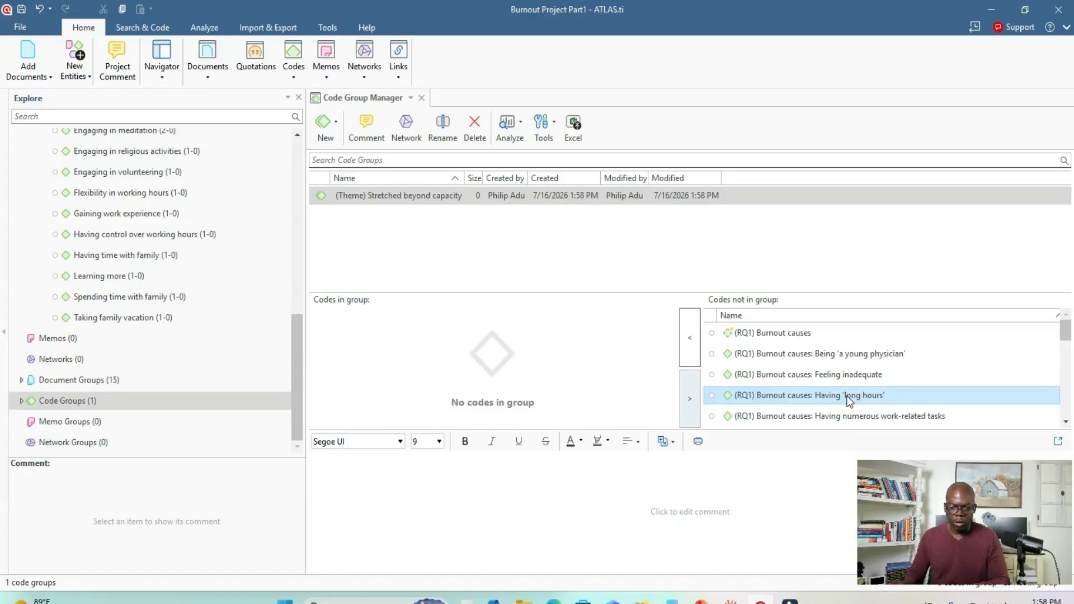
pyautogui.doubleClick(846, 399)
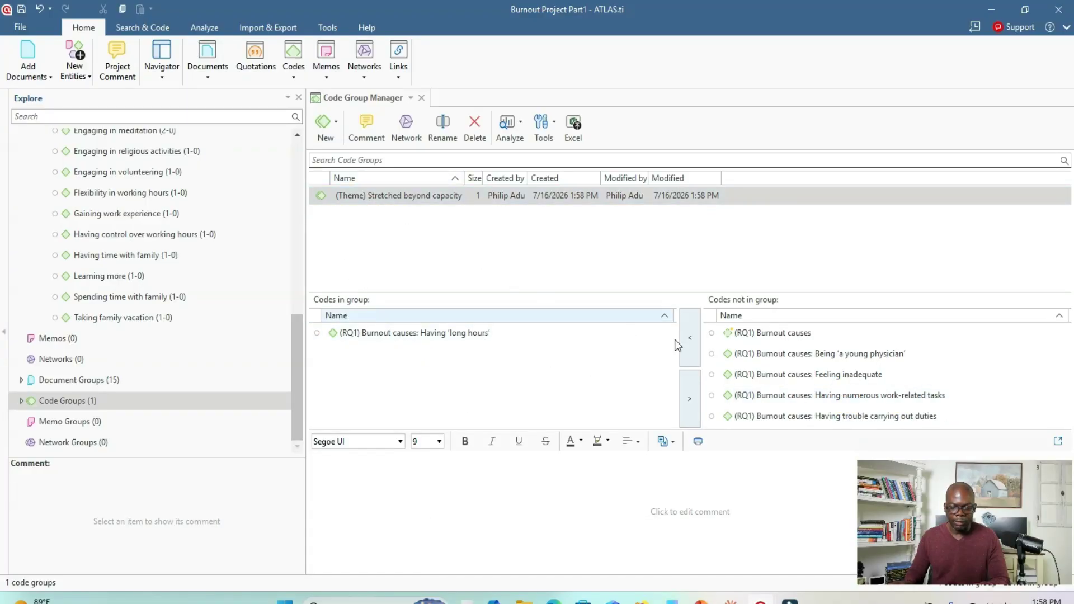
pyautogui.scroll(-1, 839, 392)
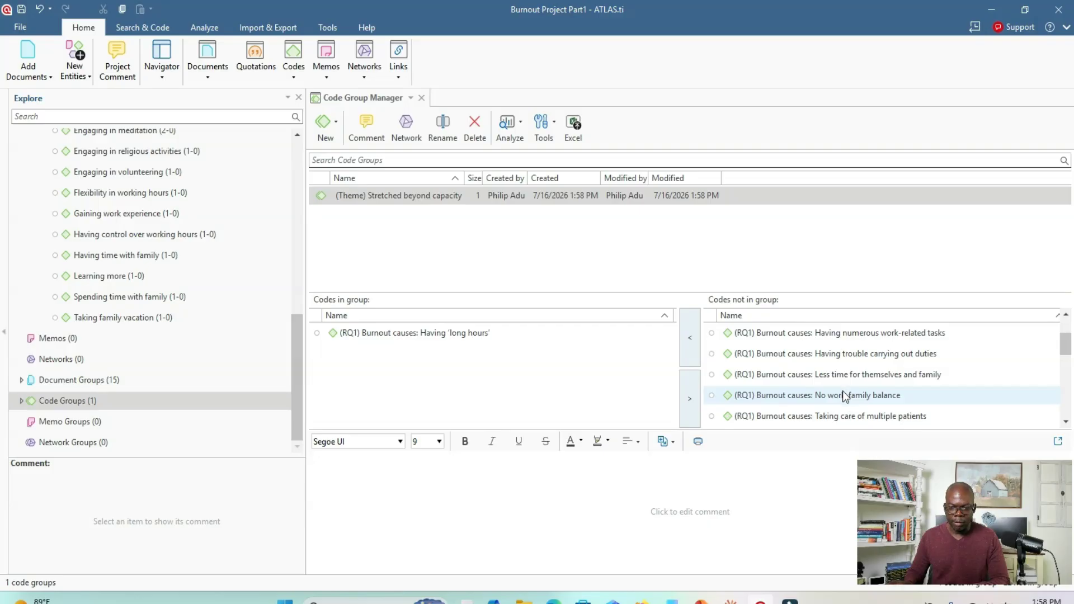
pyautogui.scroll(-1, 843, 391)
pyautogui.doubleClick(845, 354)
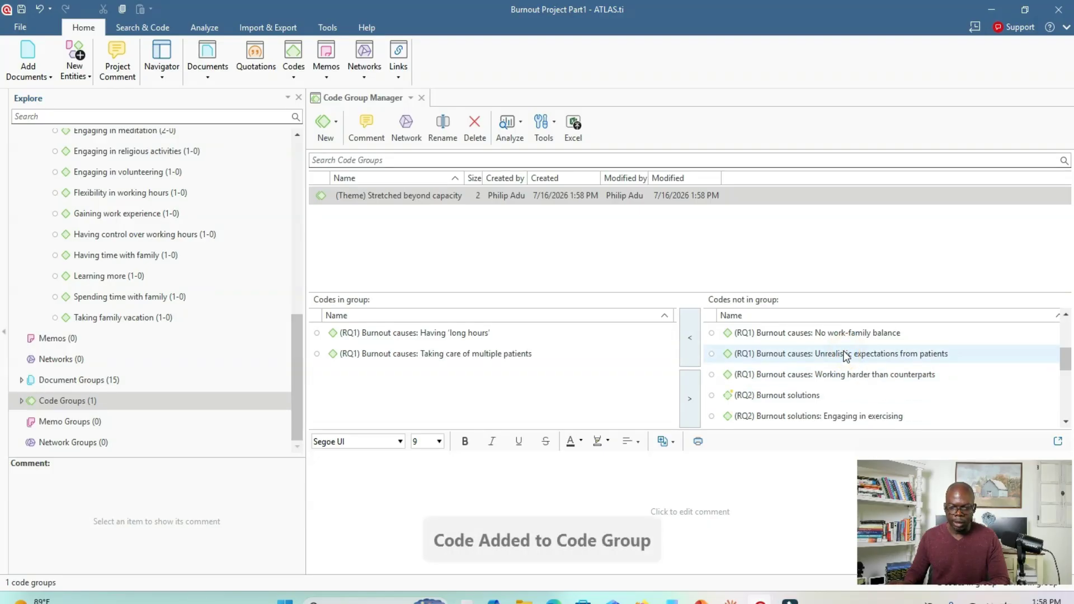
# - Move the ATLAS.ti window aside and check Claude's theme 1 code list for codes still missing from the group
pyautogui.moveTo(623, 28); pyautogui.dragTo(785, 144)
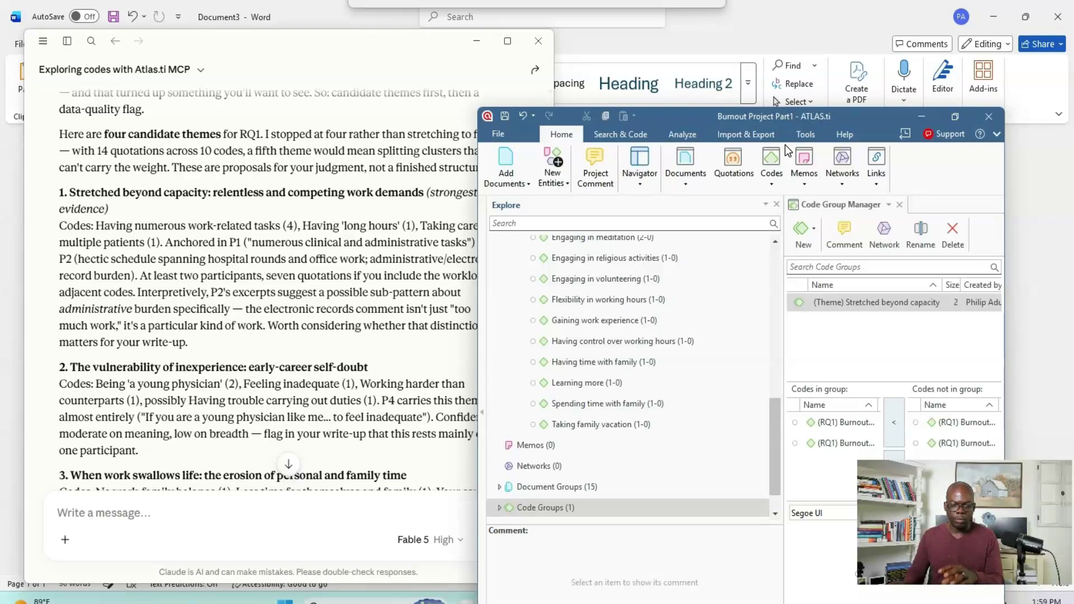
pyautogui.moveTo(785, 144); pyautogui.dragTo(813, 44)
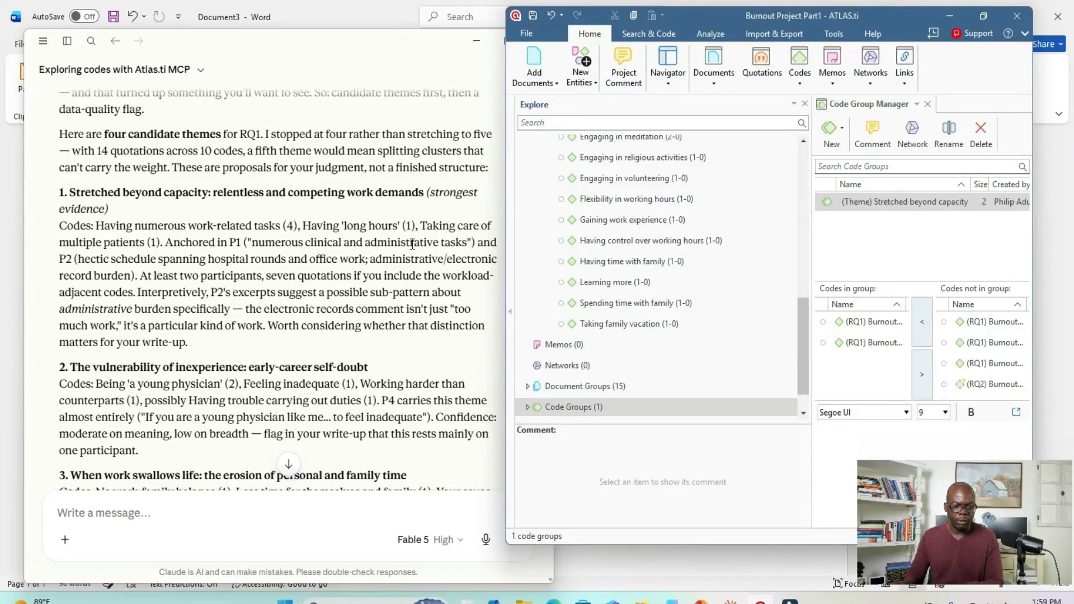
pyautogui.moveTo(889, 18); pyautogui.dragTo(841, 30)
pyautogui.moveTo(745, 63); pyautogui.dragTo(636, 58)
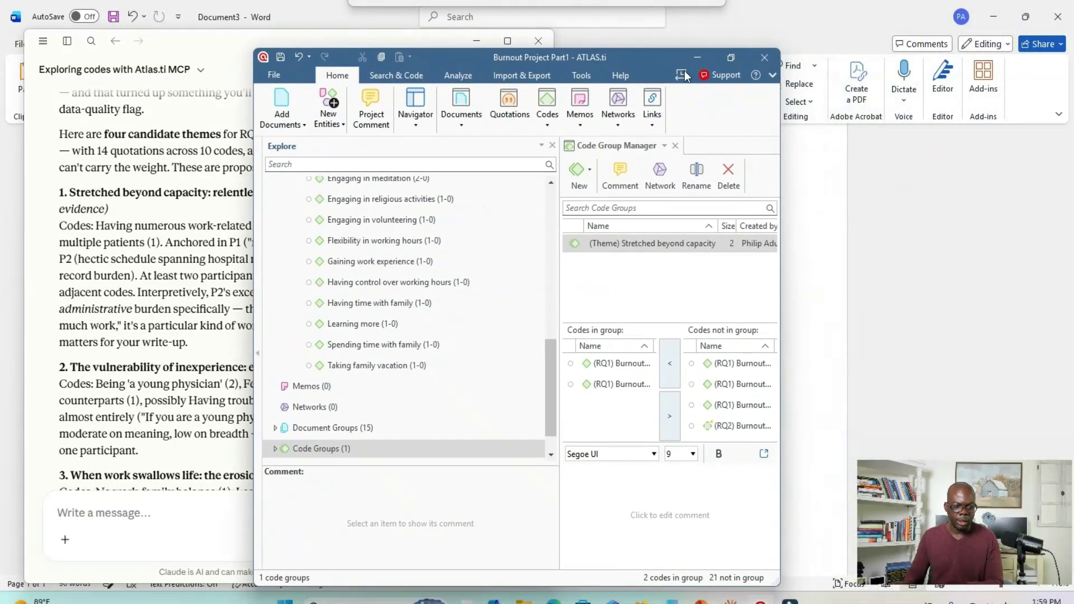
# - Maximize ATLAS.ti again and add the RQ1 code "Having numerous work-related tasks" to the "Stretched beyond capacity" group
pyautogui.click(723, 59)
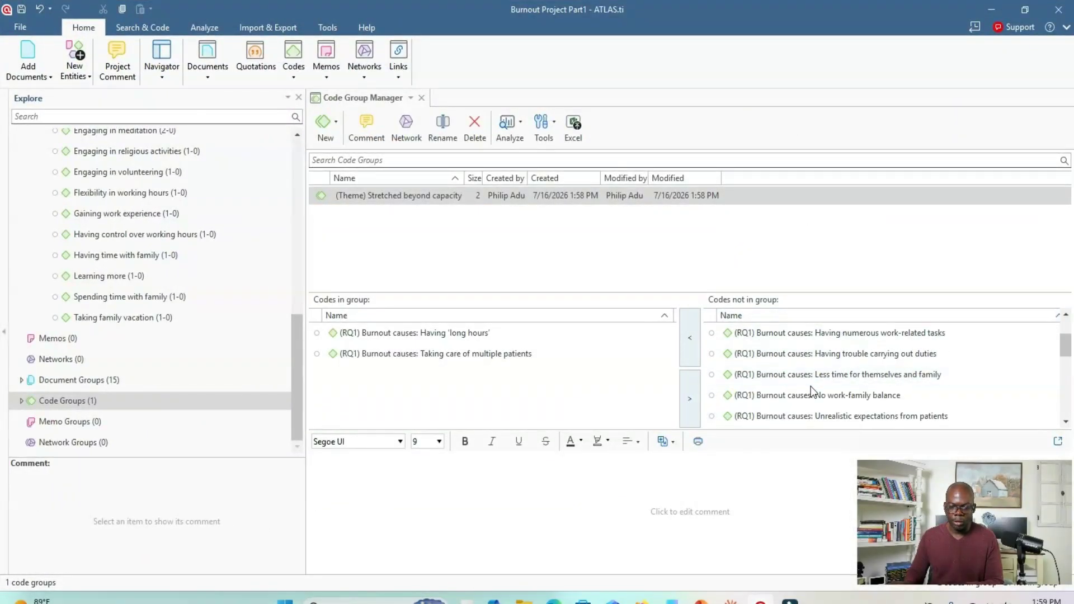
pyautogui.scroll(1, 805, 384)
pyautogui.click(848, 395)
pyautogui.doubleClick(848, 394)
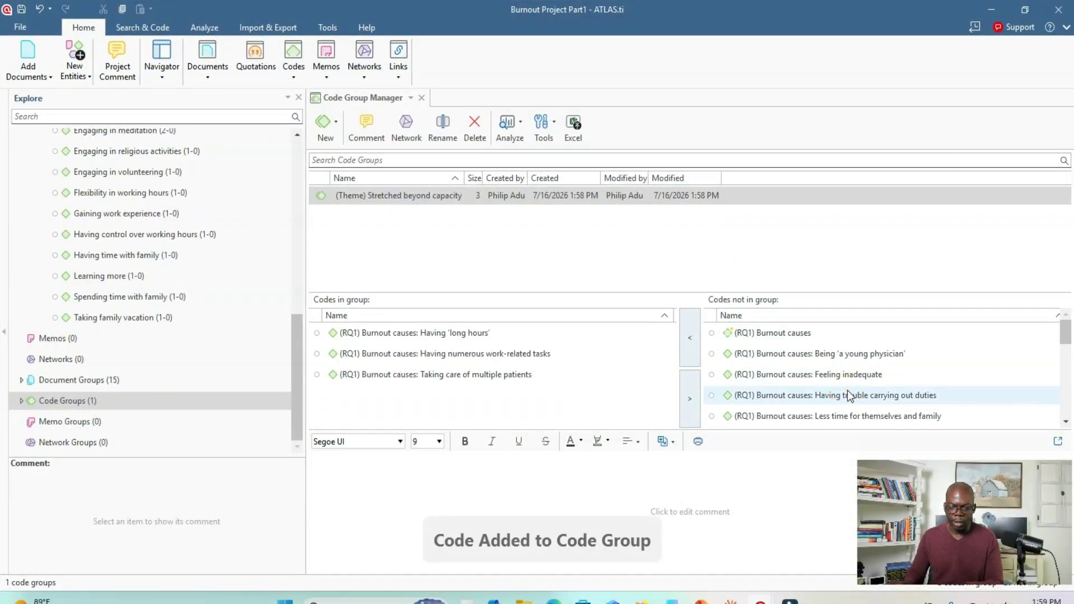
# - Return to Claude's list of renamed themes and copy the theme 2 name "Vulnerability of inexperience"
pyautogui.scroll(-1, 845, 384)
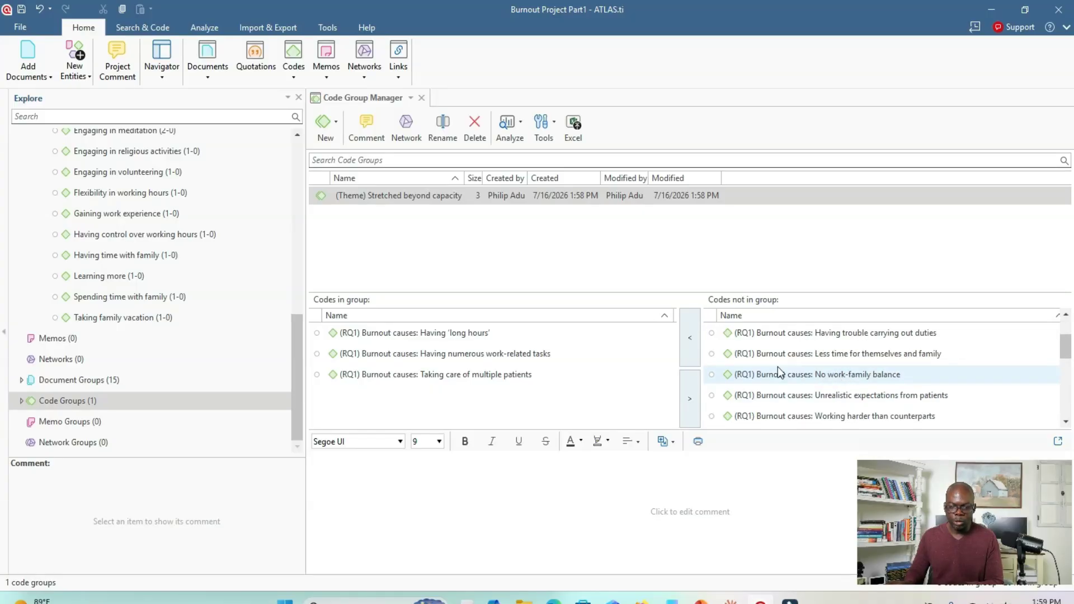
pyautogui.doubleClick(452, 19)
pyautogui.scroll(-15, 150, 331)
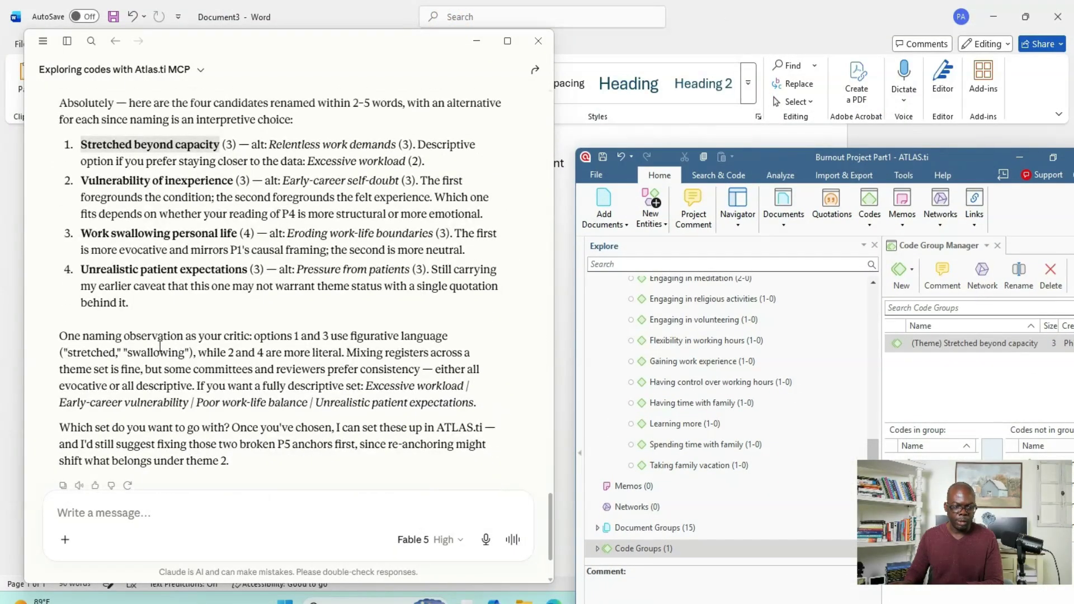
pyautogui.moveTo(82, 178); pyautogui.dragTo(234, 186)
pyautogui.rightClick(211, 181)
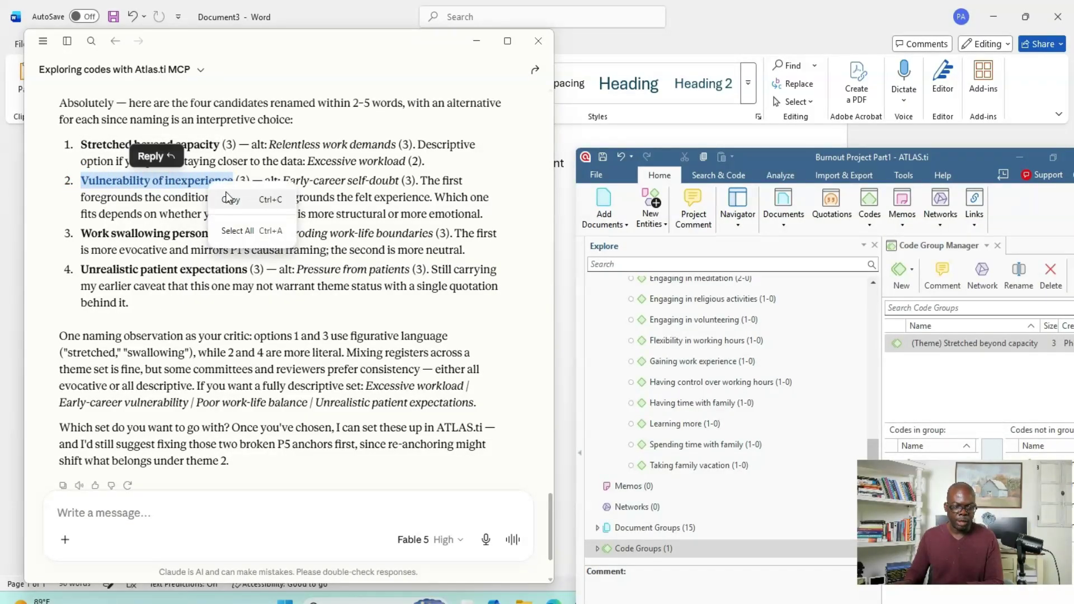
pyautogui.click(232, 201)
# - Create a code group named "(Theme) Vulnerability of inexperience" in ATLAS.ti and select it
pyautogui.moveTo(954, 159); pyautogui.dragTo(509, 58)
pyautogui.click(457, 172)
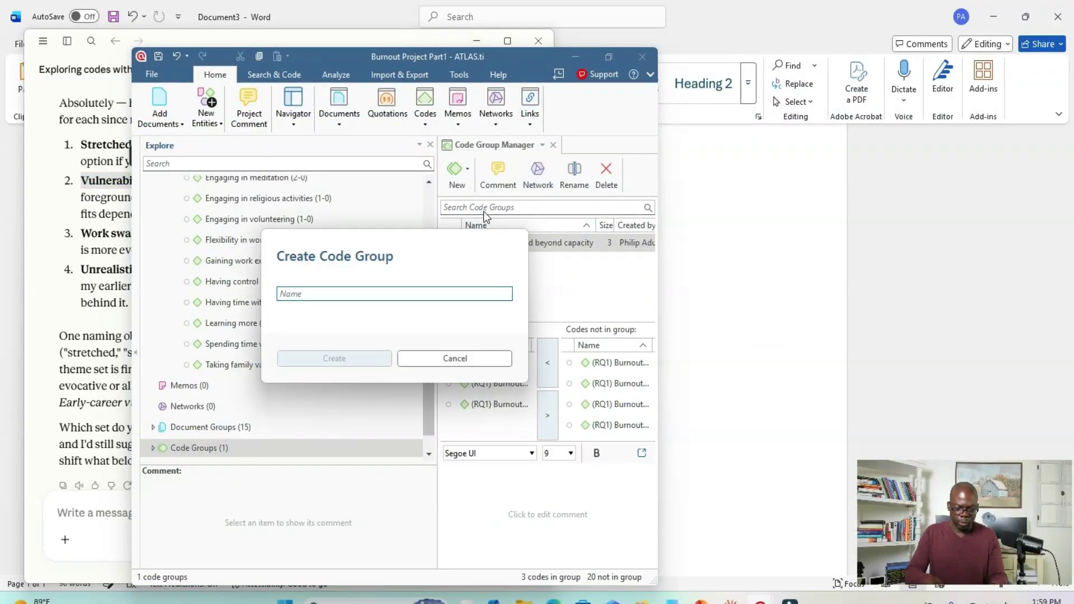
pyautogui.write('(Theme')
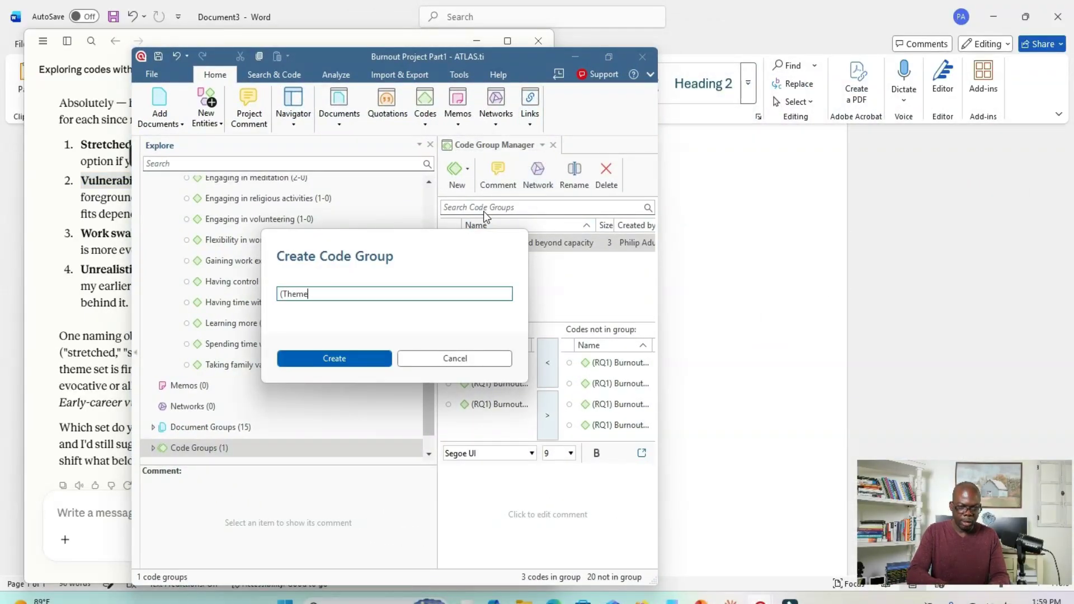
pyautogui.write(')')
pyautogui.hotkey('ctrl', 'v')
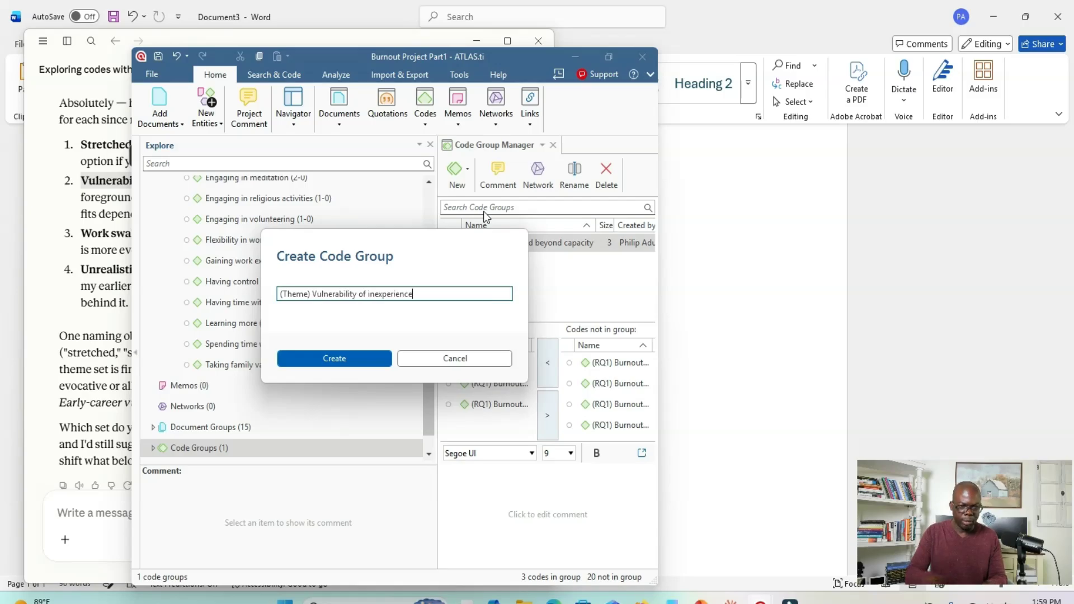
pyautogui.click(311, 359)
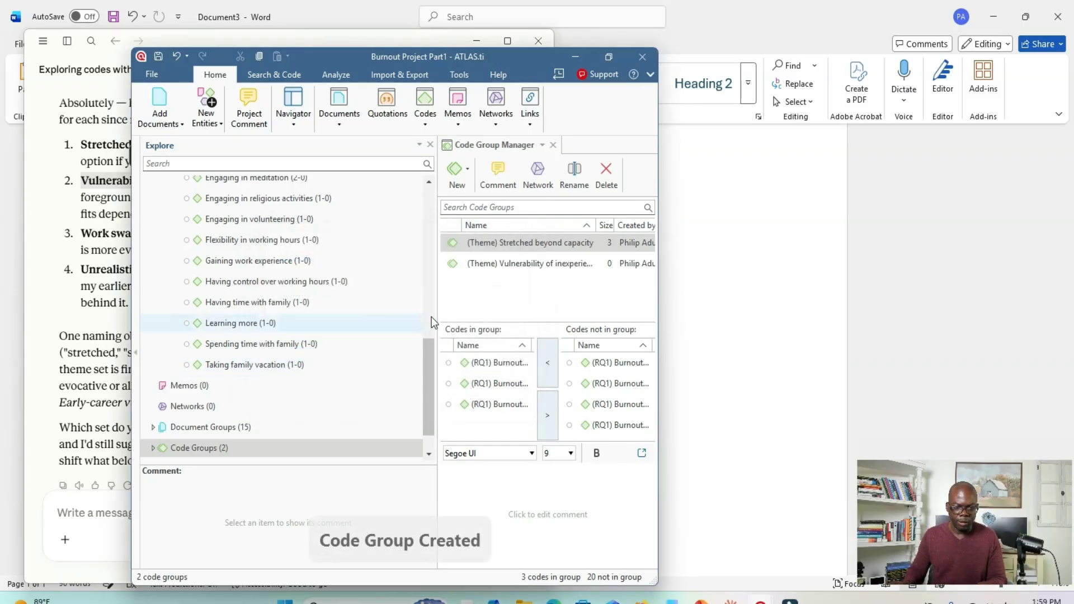
pyautogui.click(502, 263)
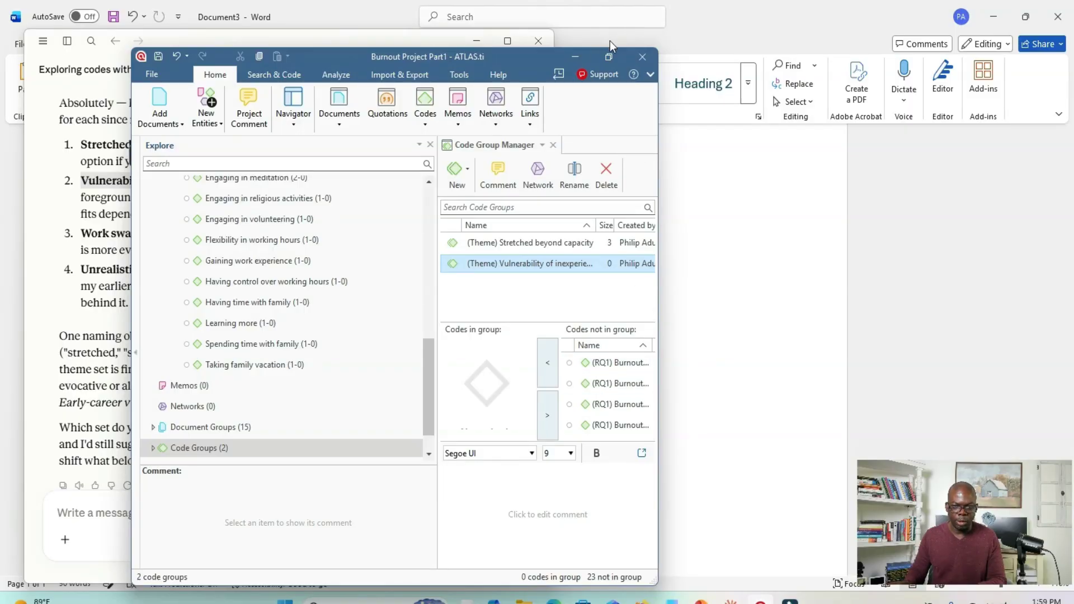
# - Compare the RQ1 codes available for the new group with Claude's theme list, then maximize ATLAS.ti again
pyautogui.click(610, 57)
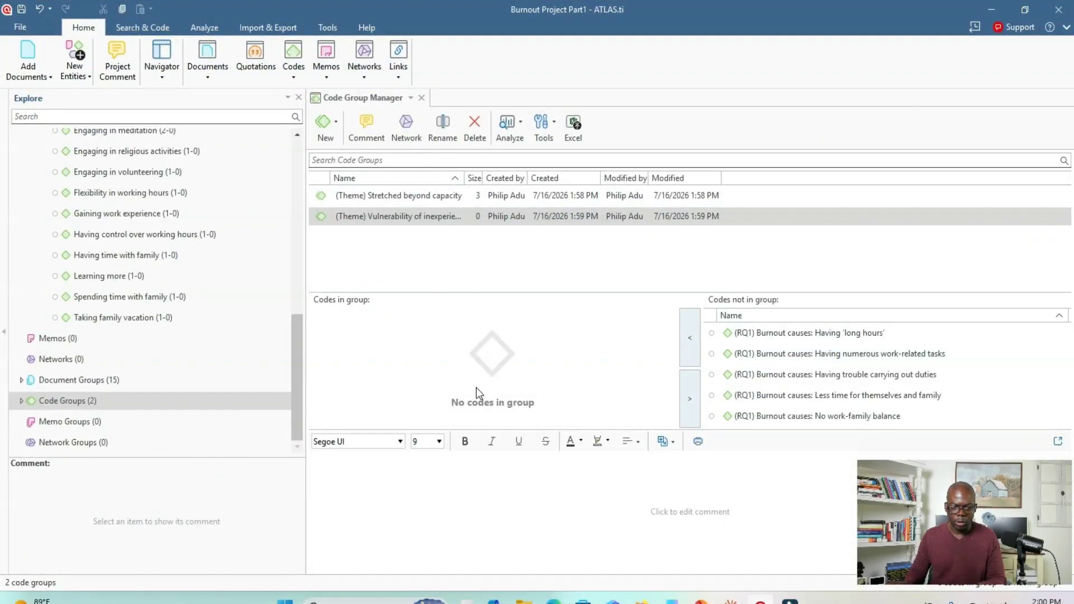
pyautogui.moveTo(471, 22); pyautogui.dragTo(781, 56)
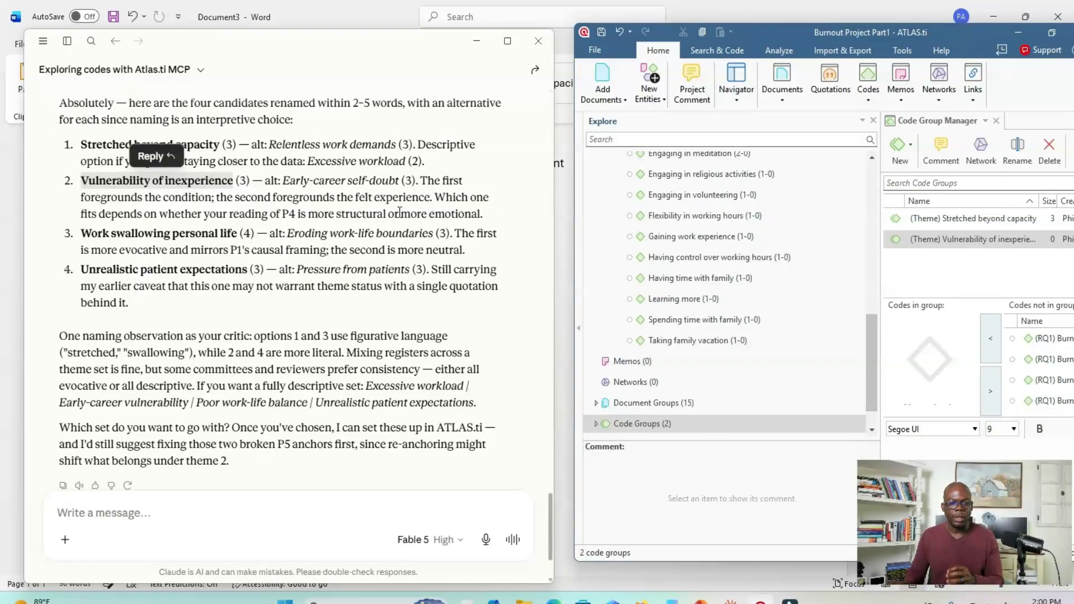
pyautogui.moveTo(753, 34); pyautogui.dragTo(481, 52)
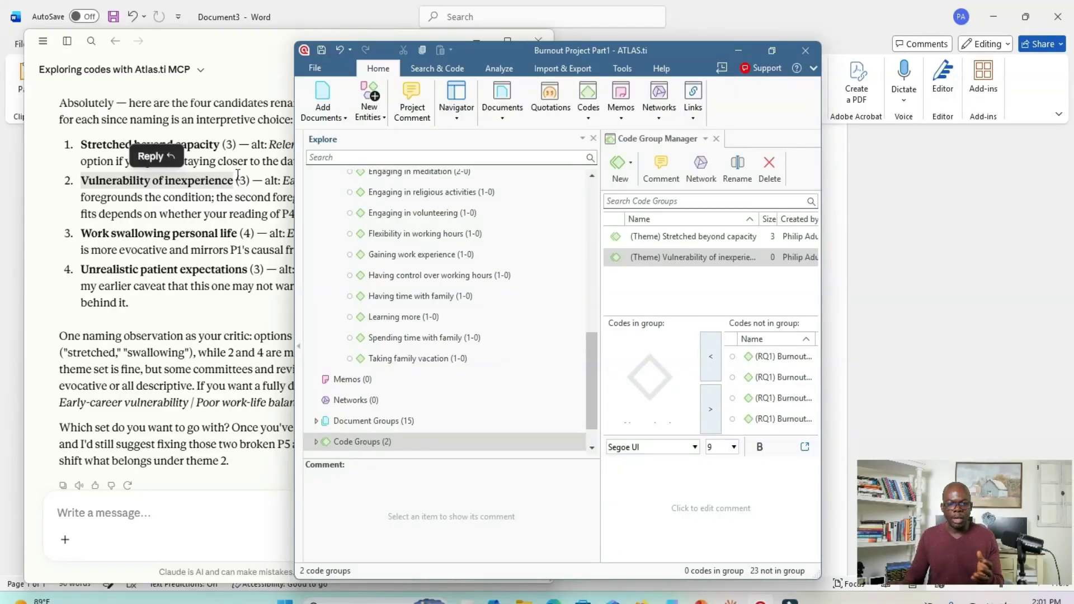
pyautogui.click(769, 51)
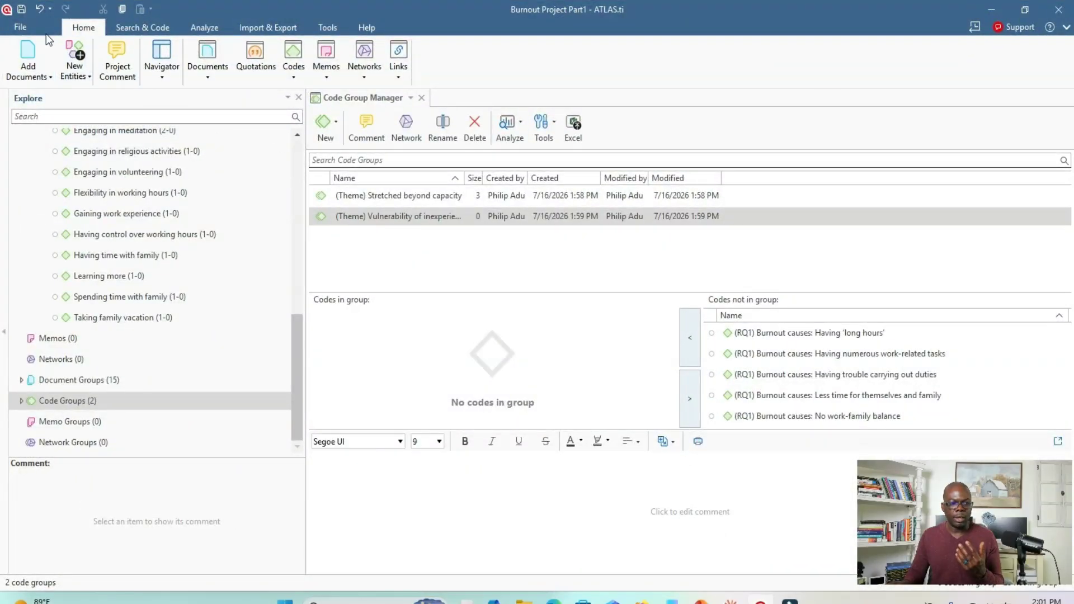
# - Open the "Burnout Project Part2" project and separate its window from the Part1 window
pyautogui.click(20, 27)
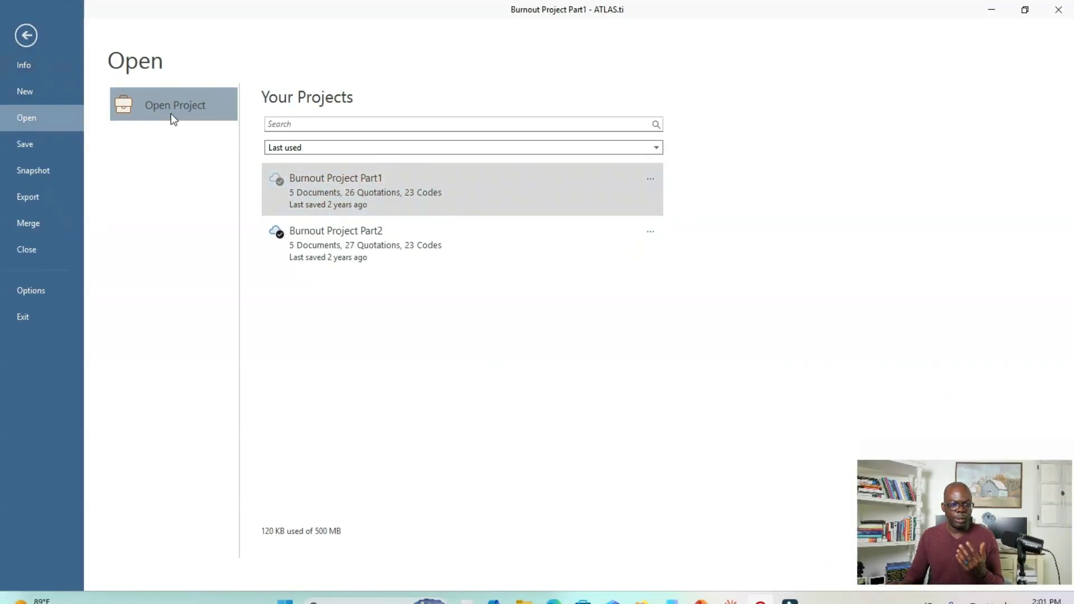
pyautogui.click(314, 242)
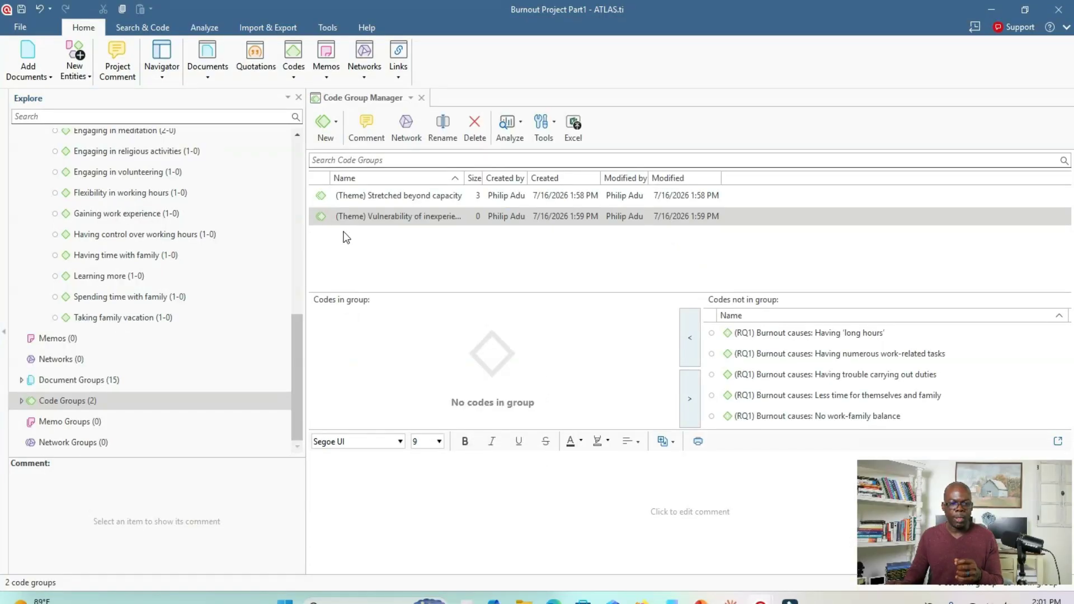
pyautogui.doubleClick(234, 16)
pyautogui.moveTo(301, 90); pyautogui.dragTo(790, 43)
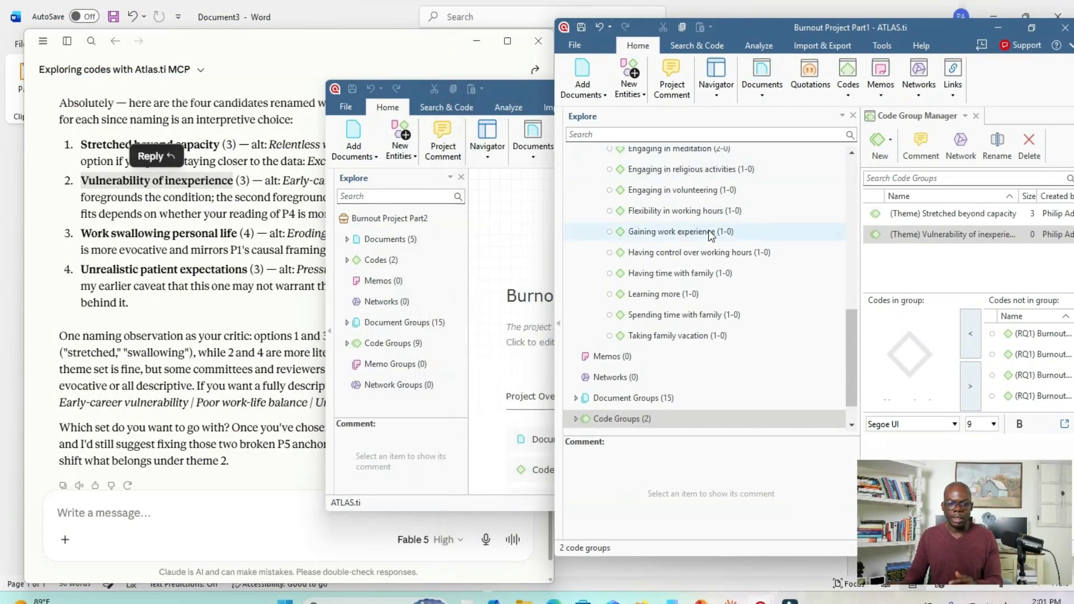
pyautogui.moveTo(502, 92); pyautogui.dragTo(382, 95)
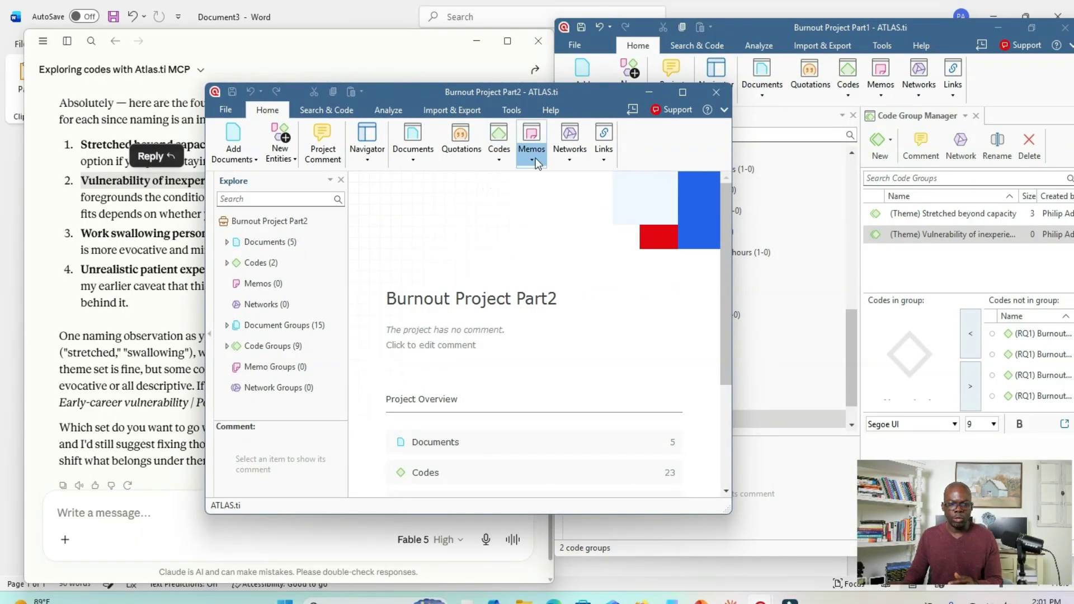
# - Minimize the Burnout Project Part1 window and maximize the Part2 window
pyautogui.click(761, 31)
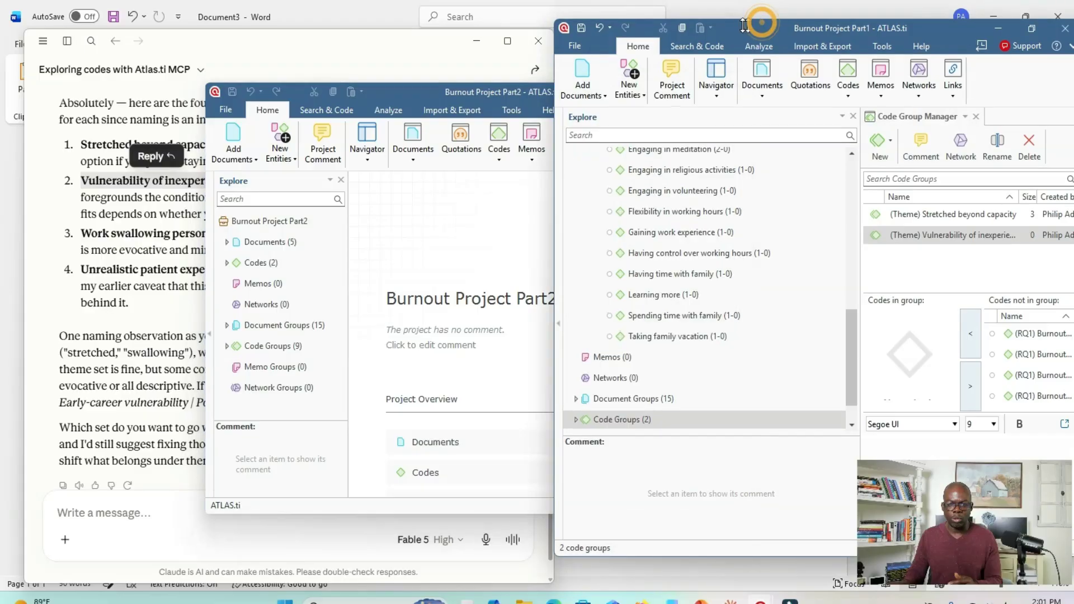
pyautogui.moveTo(711, 32); pyautogui.dragTo(577, 23)
pyautogui.click(861, 21)
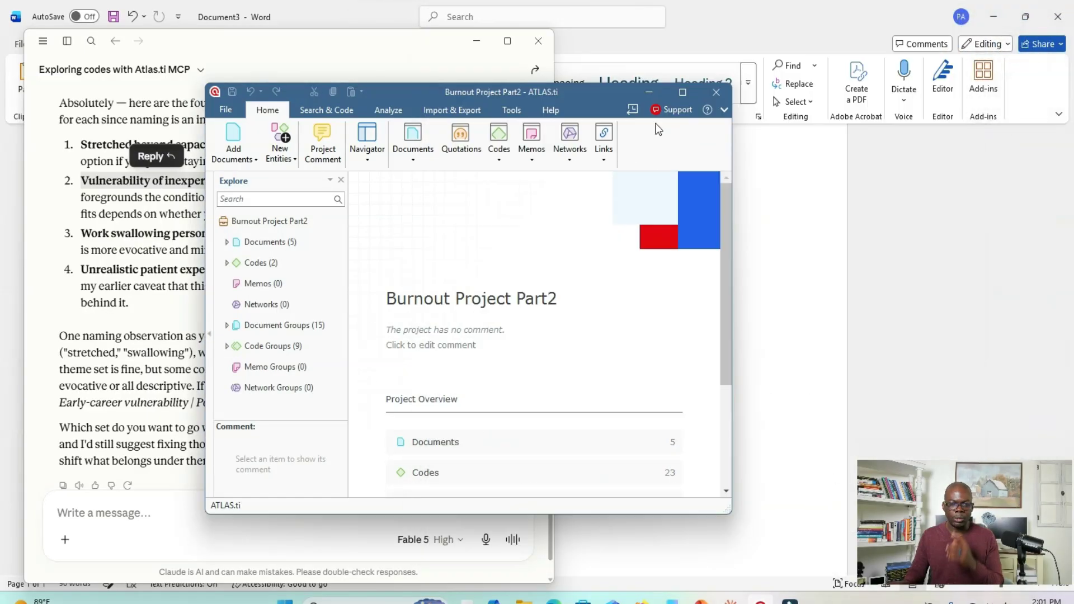
pyautogui.click(680, 94)
# - Shrink the Part2 window, ask Claude "Can you generate a codebook?" and move the project window aside
pyautogui.doubleClick(441, 19)
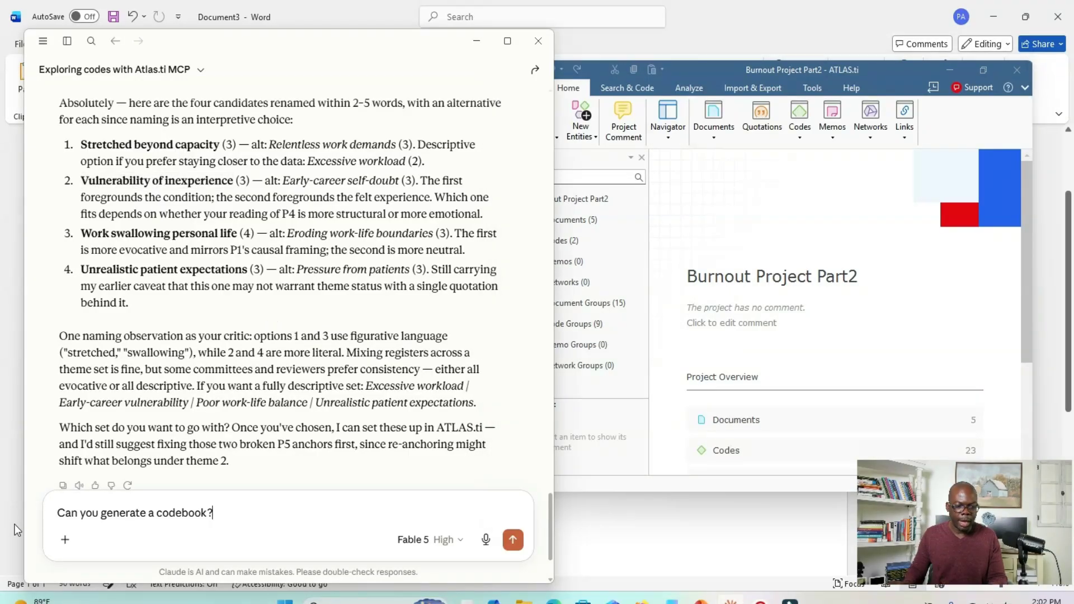
pyautogui.click(512, 540)
pyautogui.moveTo(707, 69); pyautogui.dragTo(674, 33)
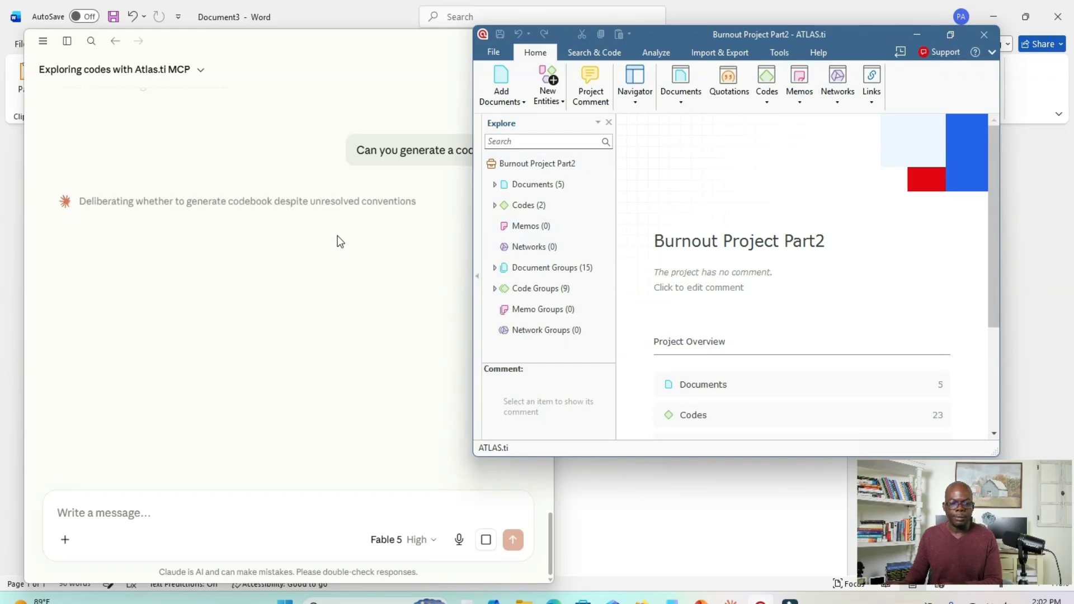
# - Maximize the Part2 project and check the MCP Server settings in the ATLAS.ti options
pyautogui.moveTo(878, 42); pyautogui.dragTo(689, 70)
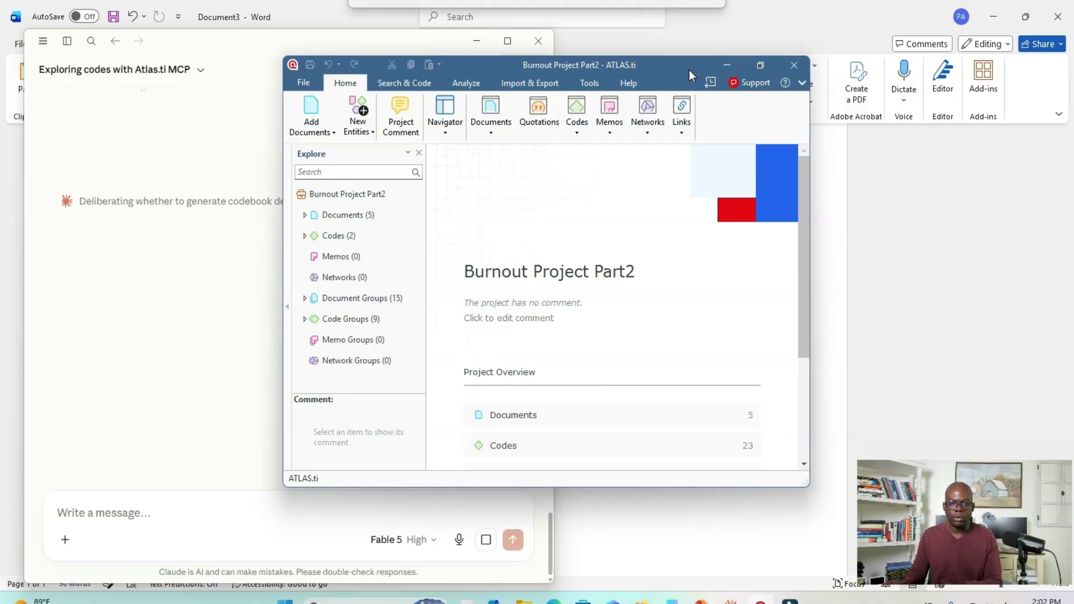
pyautogui.click(758, 67)
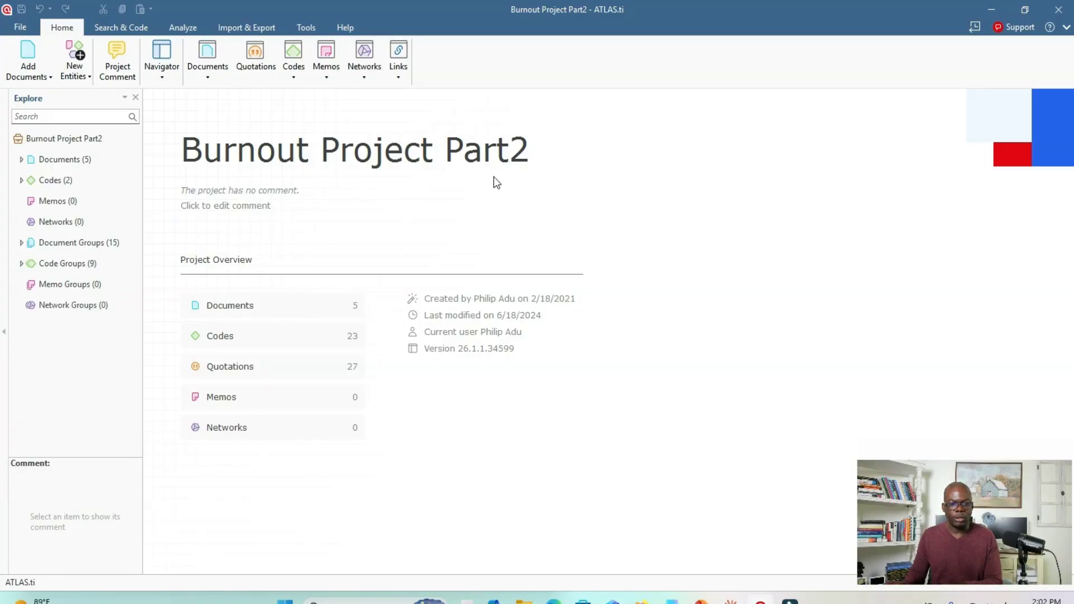
pyautogui.click(25, 29)
pyautogui.click(32, 291)
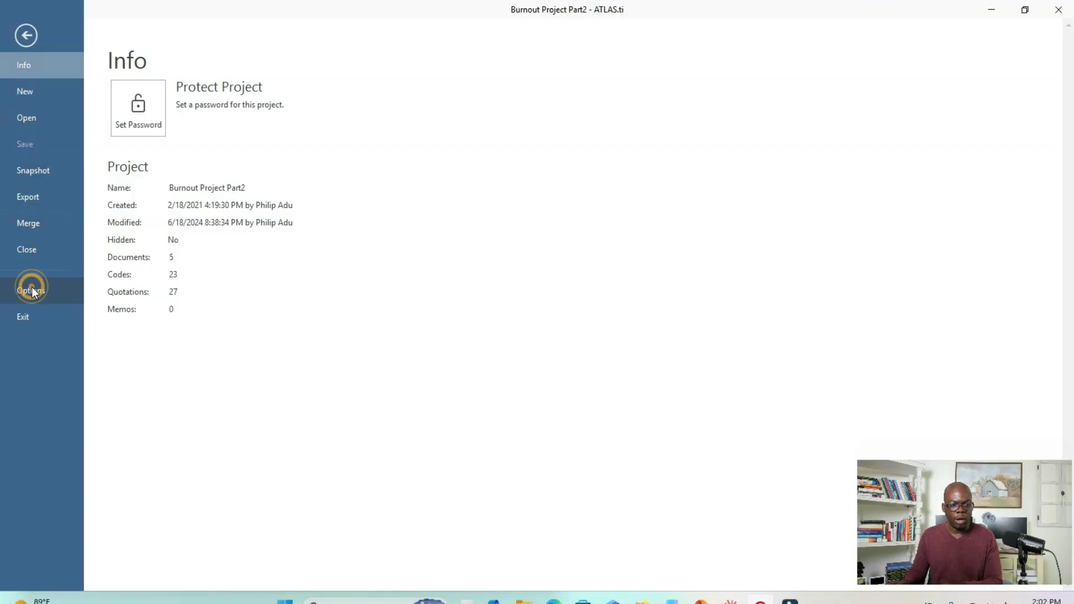
pyautogui.scroll(5, 810, 134)
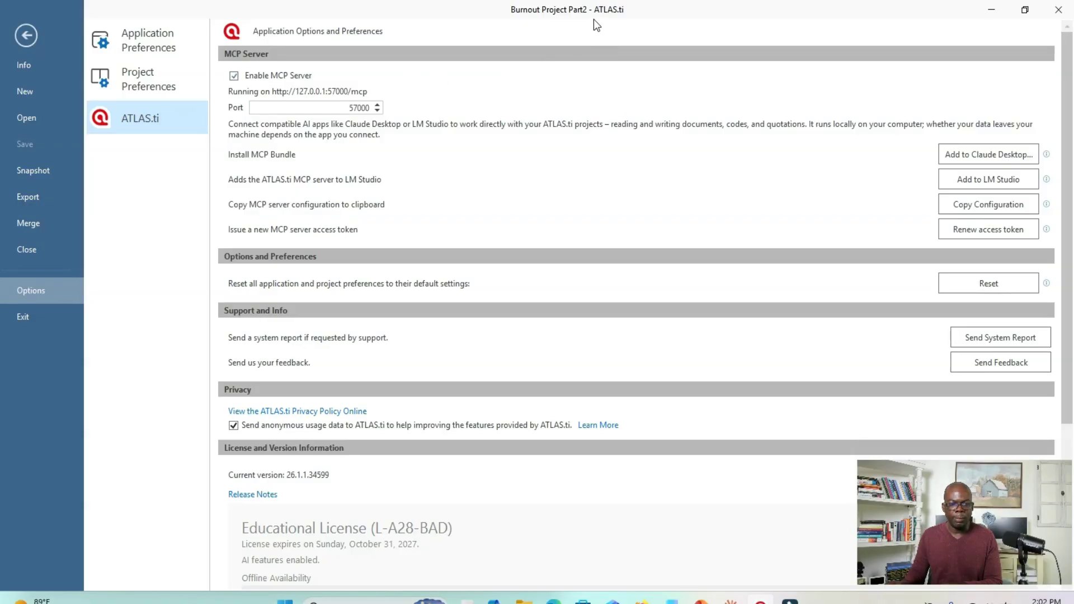
pyautogui.click(32, 31)
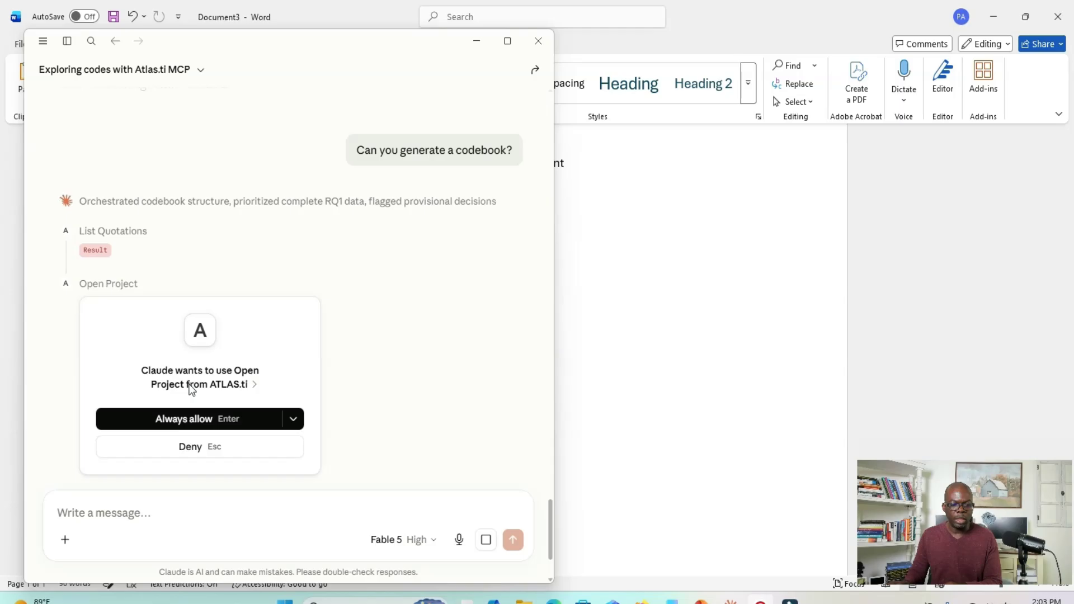
# - Always allow Claude to use Open Project from ATLAS.ti and move the reopened Part1 window off the chat
pyautogui.click(206, 418)
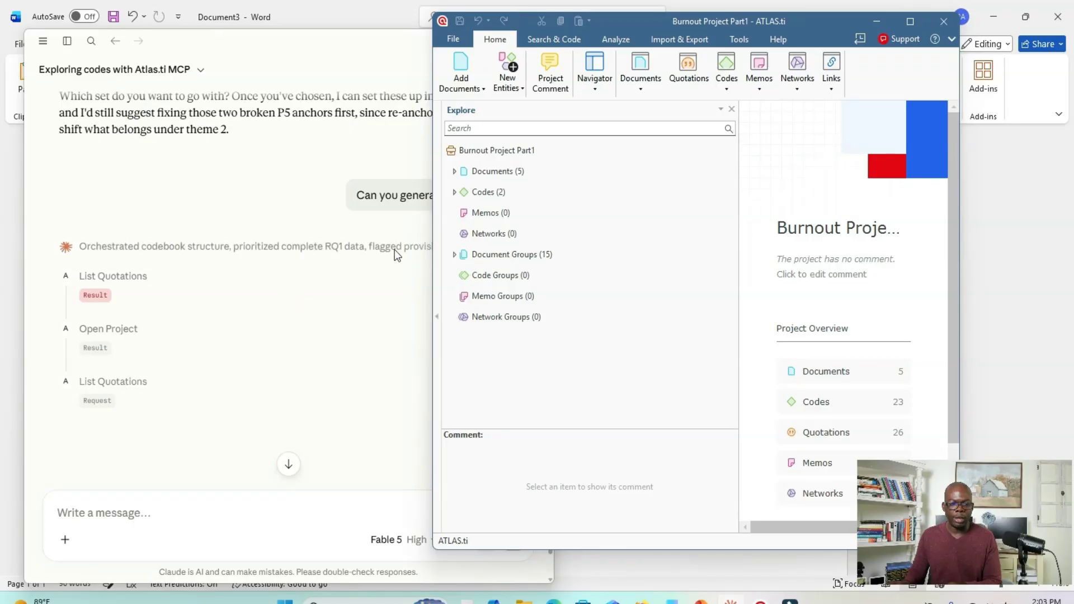
pyautogui.moveTo(568, 15); pyautogui.dragTo(565, 59)
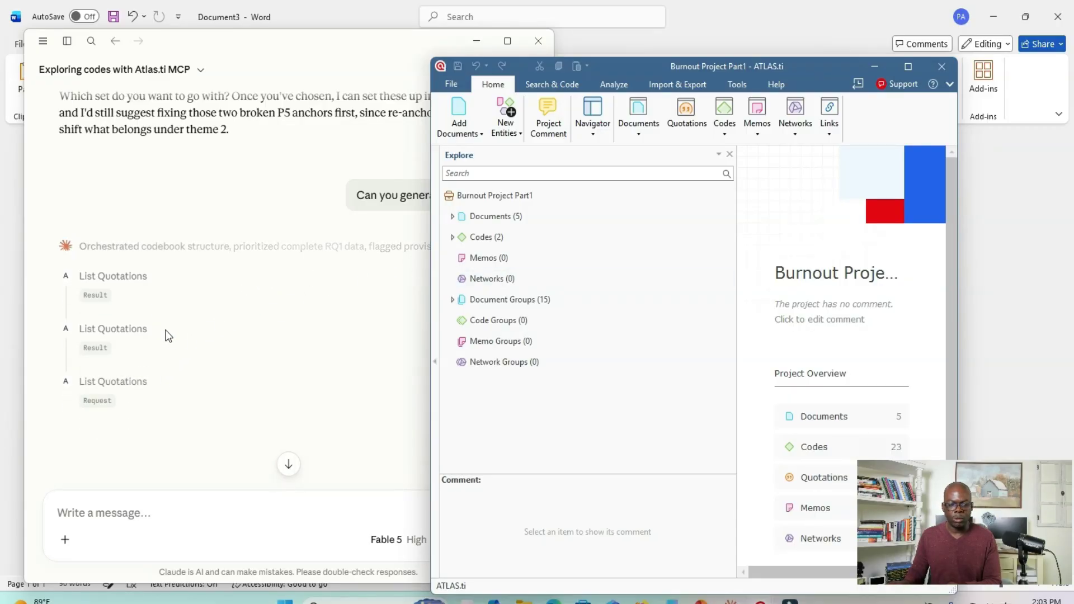
pyautogui.moveTo(628, 66); pyautogui.dragTo(666, 21)
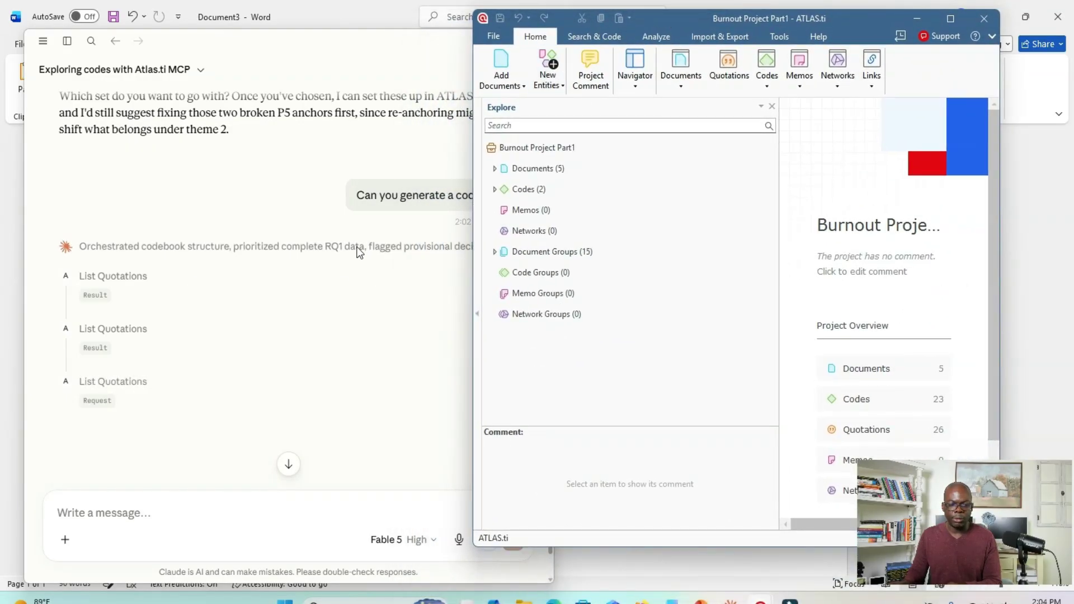
# - Look back through Claude's earlier theme proposals in the chat and display the conversation sidebar
pyautogui.scroll(3, 337, 234)
pyautogui.scroll(15, 337, 234)
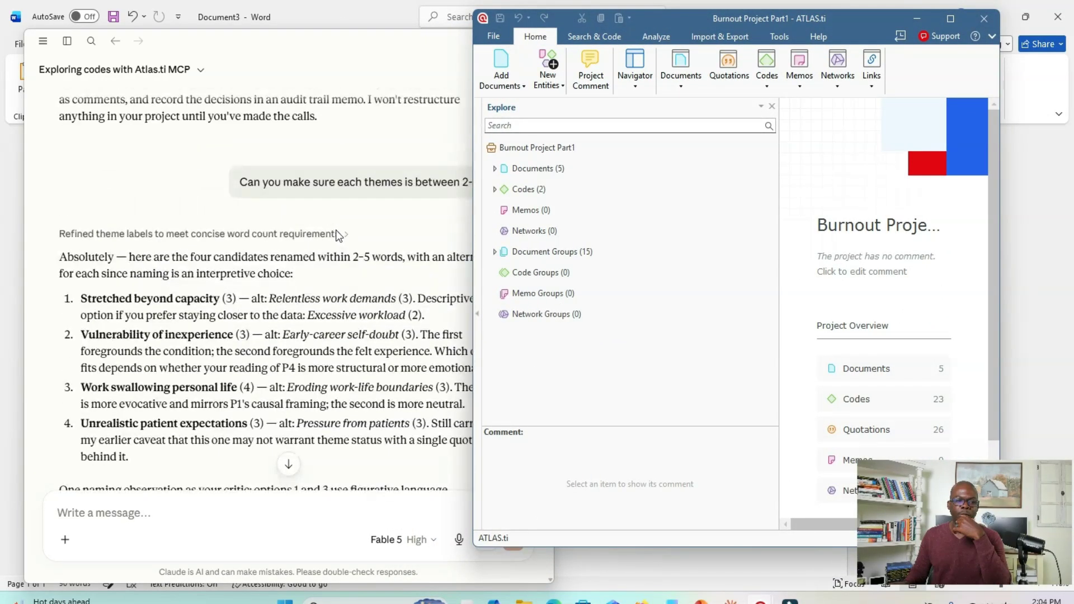
pyautogui.scroll(15, 339, 224)
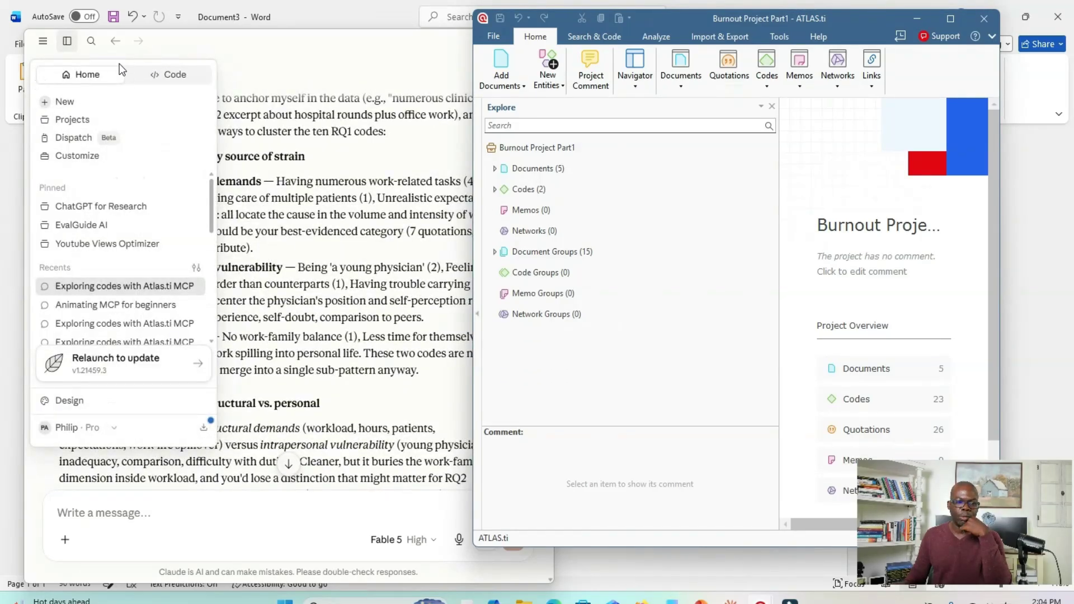
pyautogui.scroll(10, 313, 93)
pyautogui.click(67, 41)
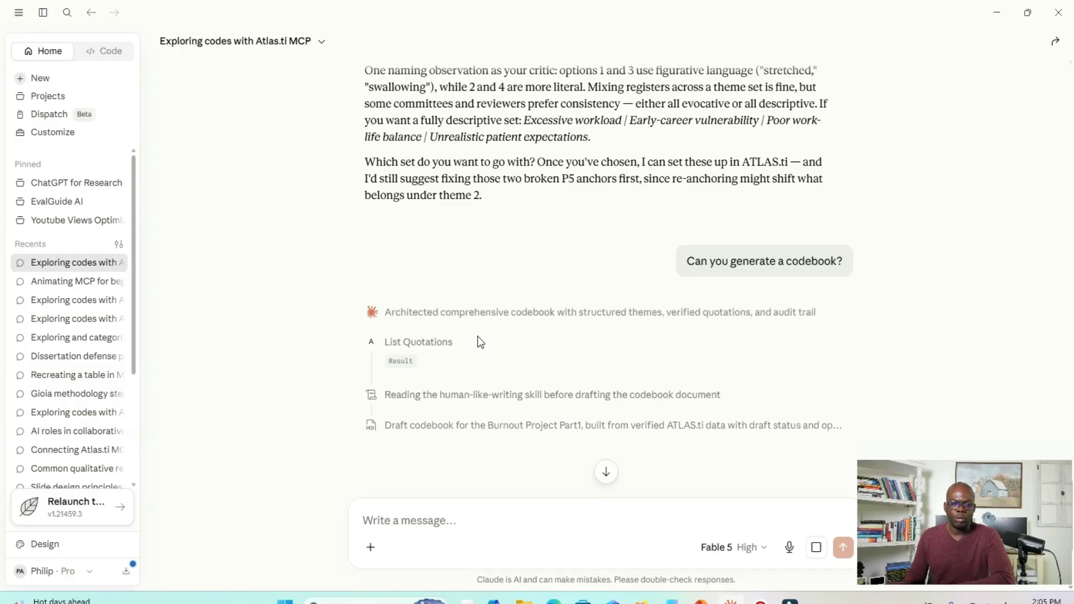
# - Widen the pane with Claude's Burnout project codebook draft and go to the beginning of the document
pyautogui.scroll(-5, 755, 229)
pyautogui.scroll(5, 756, 232)
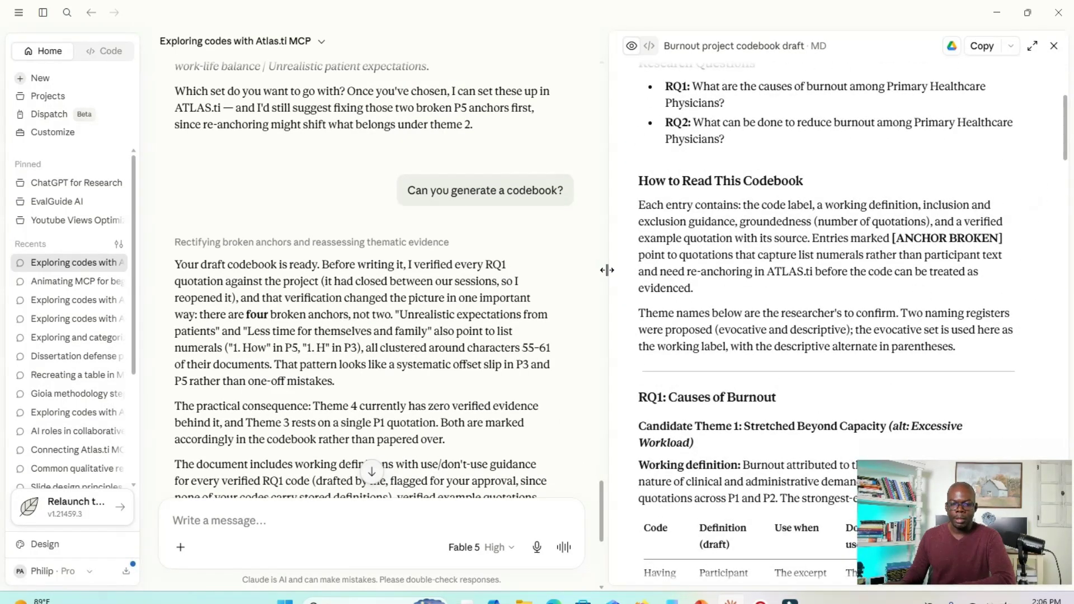
pyautogui.moveTo(608, 271); pyautogui.dragTo(442, 274)
pyautogui.scroll(3, 800, 118)
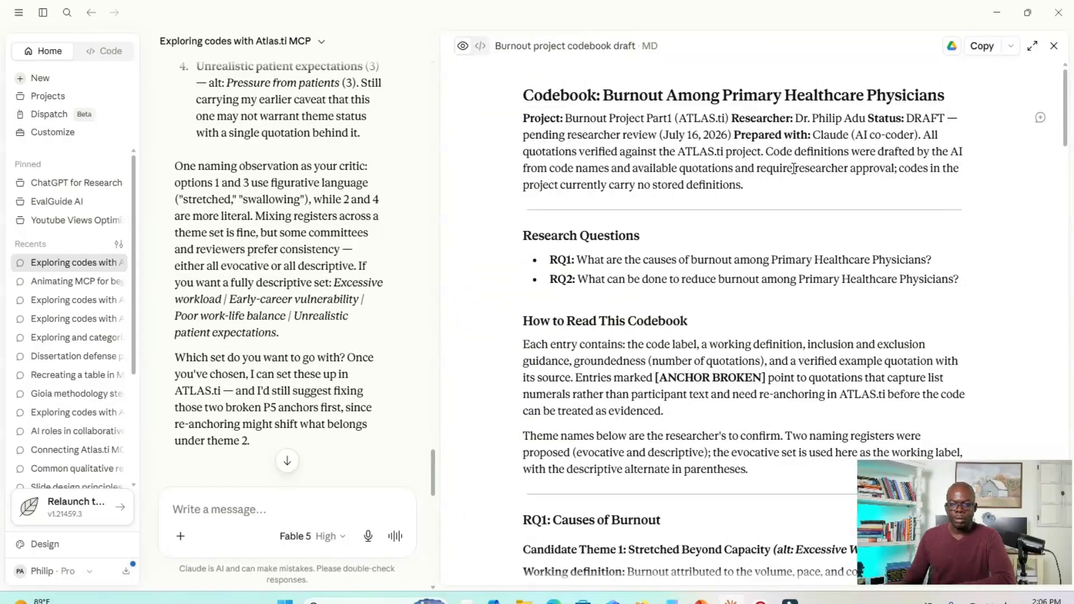
# - Review the codebook's project details, draft status, AI-drafted definitions note, research questions and reading guide
pyautogui.moveTo(799, 117); pyautogui.dragTo(846, 119)
pyautogui.moveTo(597, 119); pyautogui.dragTo(665, 127)
pyautogui.moveTo(751, 134); pyautogui.dragTo(838, 155)
pyautogui.click(837, 155)
pyautogui.moveTo(675, 135); pyautogui.dragTo(710, 136)
pyautogui.scroll(-3, 704, 161)
pyautogui.moveTo(550, 116); pyautogui.dragTo(646, 142)
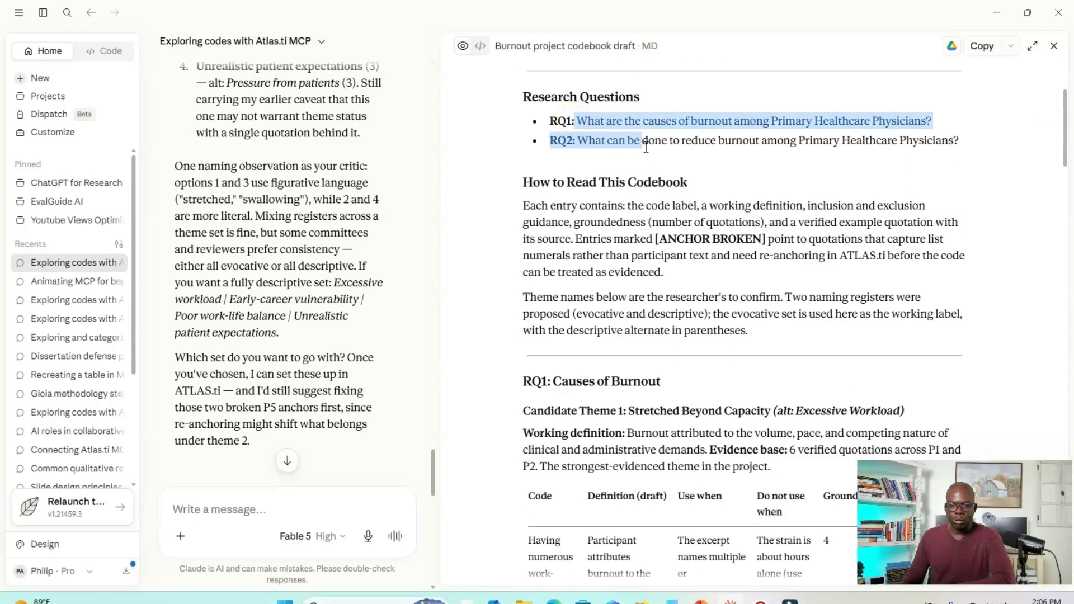
pyautogui.scroll(-2, 643, 168)
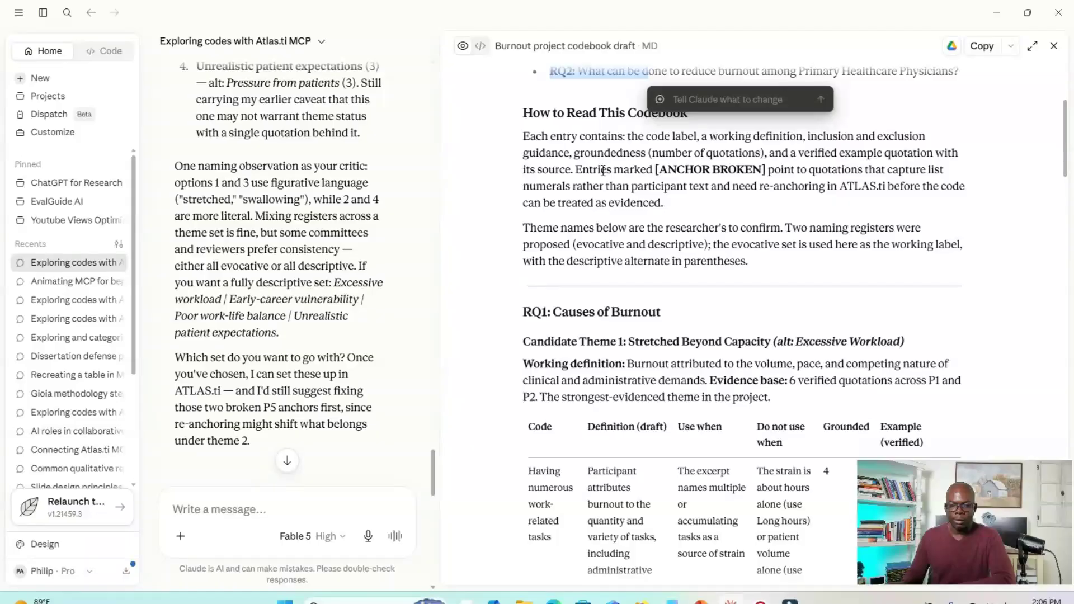
# - Review the codebook's Candidate Theme 1 table under RQ1, including code definitions, usage guidance, groundedness and example quotations
pyautogui.scroll(-1, 604, 172)
pyautogui.scroll(1, 615, 184)
pyautogui.scroll(-2, 630, 193)
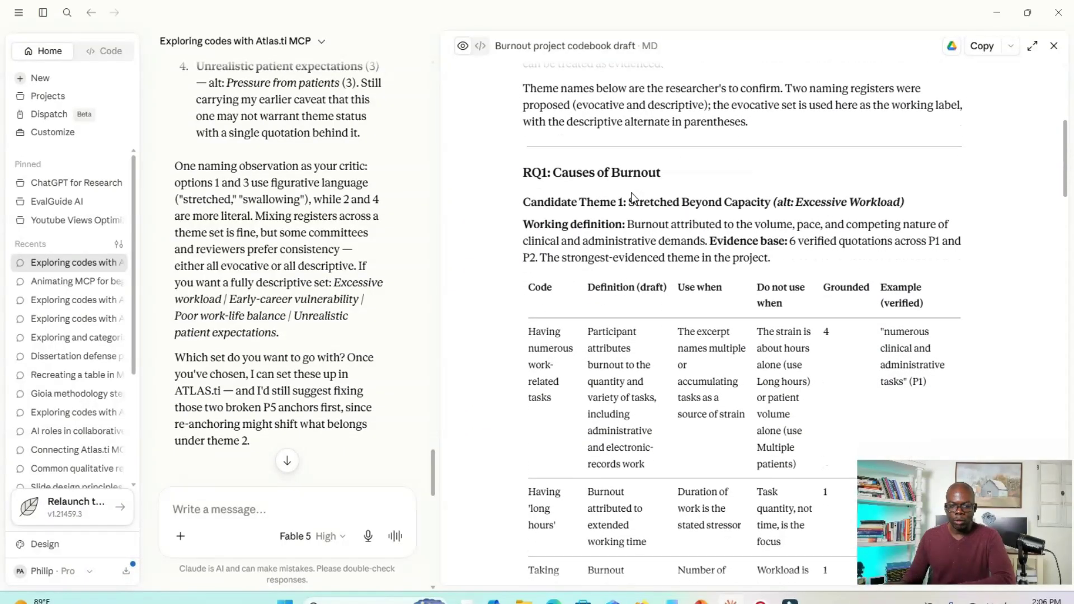
pyautogui.scroll(-1, 631, 193)
pyautogui.moveTo(545, 262); pyautogui.dragTo(604, 314)
pyautogui.click(729, 311)
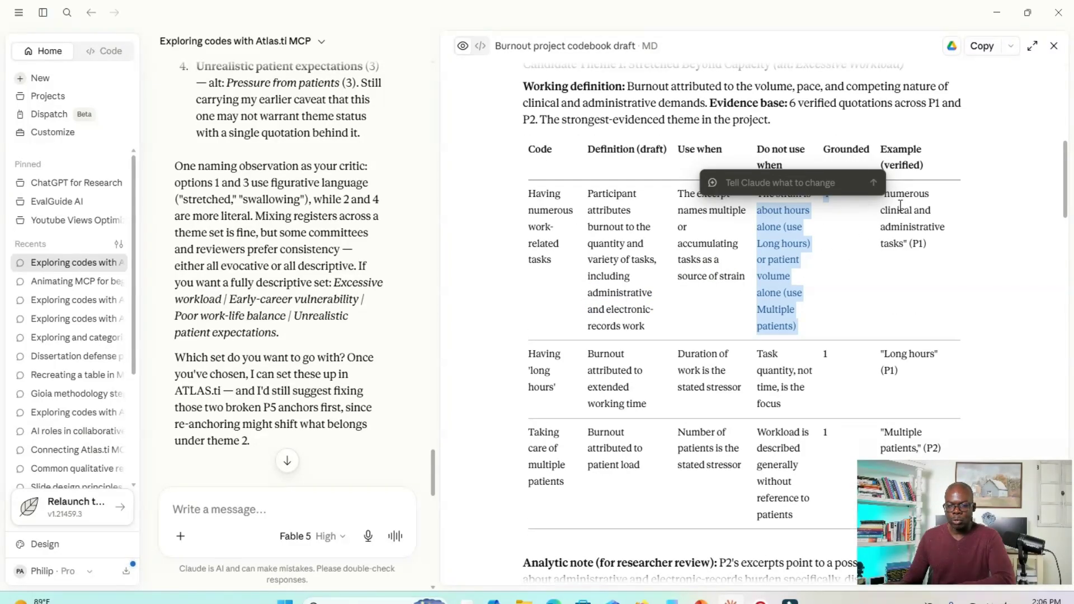
pyautogui.click(906, 209)
pyautogui.scroll(-1, 905, 209)
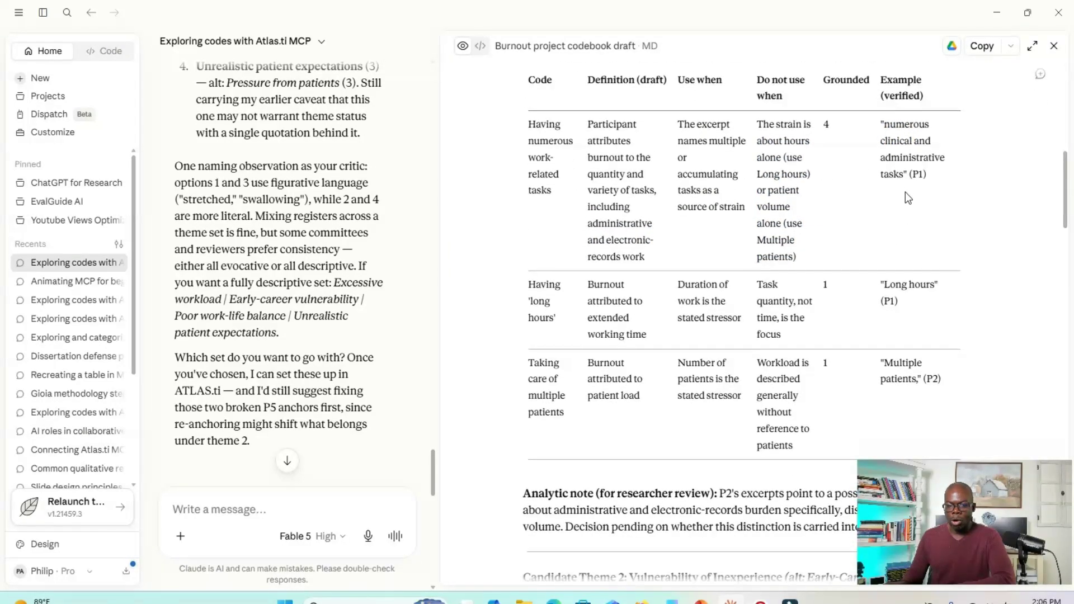
# - Look through the codebook's remaining RQ1 candidate themes and the RQ2 section on reducing burnout
pyautogui.scroll(-7, 889, 249)
pyautogui.scroll(-17, 888, 249)
pyautogui.scroll(-9, 894, 251)
pyautogui.scroll(2, 897, 241)
pyautogui.scroll(11, 897, 241)
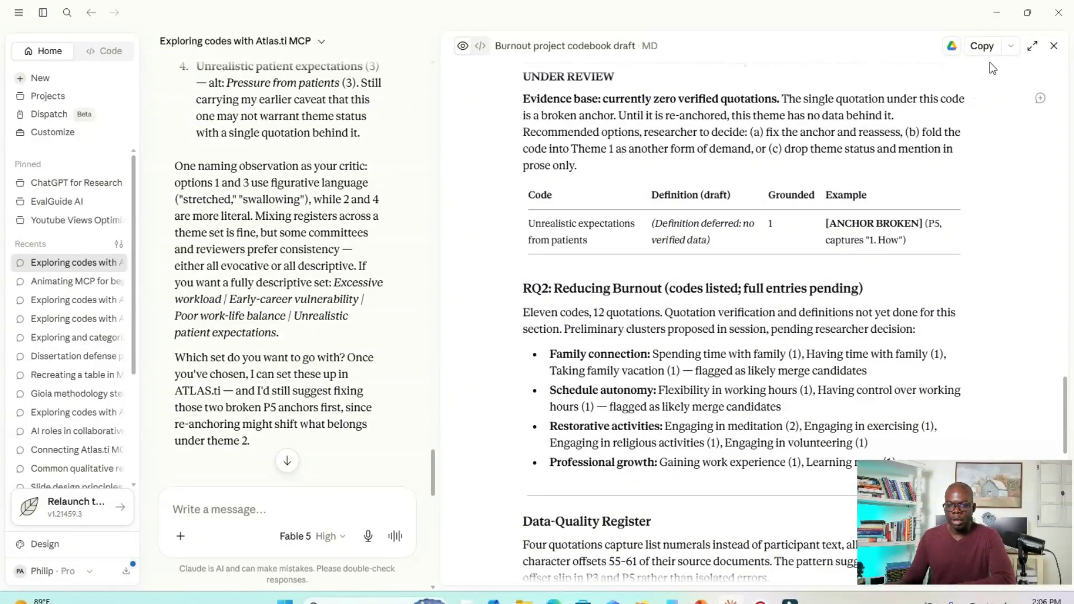
# - Copy the codebook draft and check the options for downloading, printing or publishing it
pyautogui.click(986, 47)
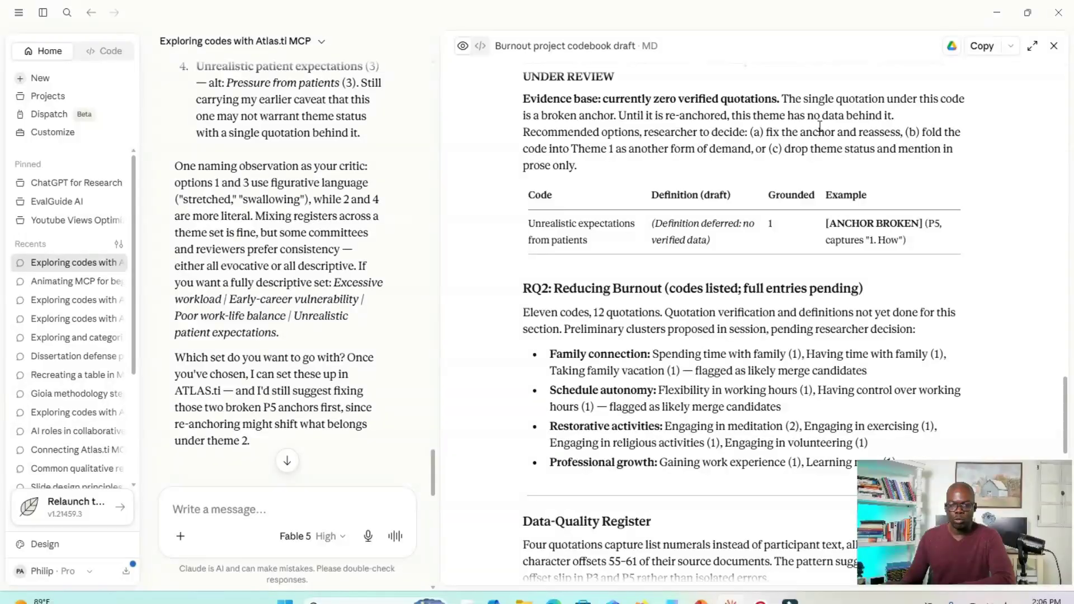
pyautogui.click(1010, 46)
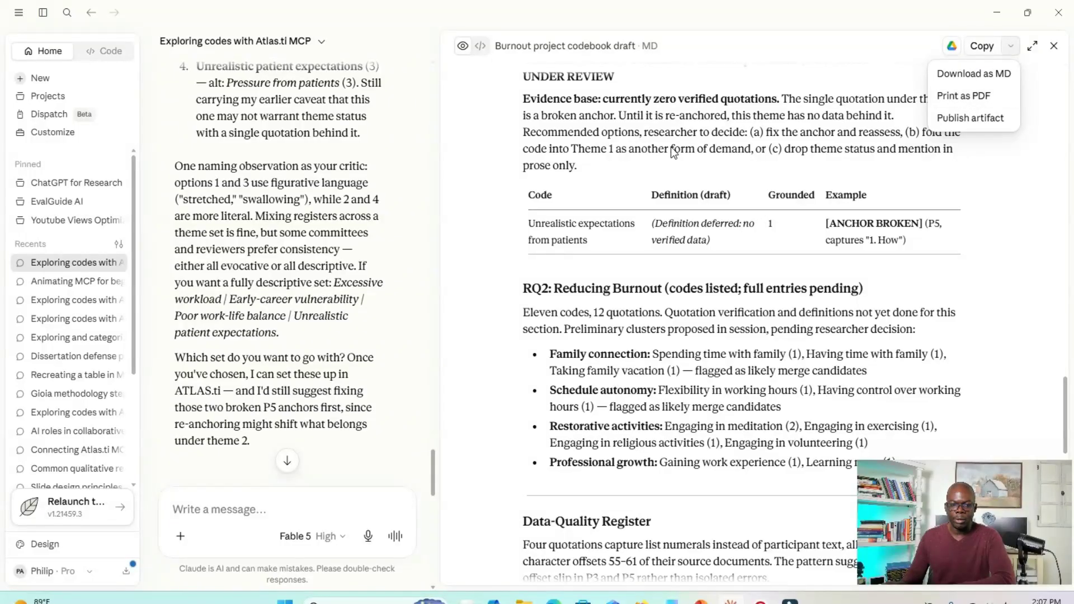
pyautogui.click(616, 164)
# - Examine the codebook's Audit Trail and Data-Quality Register, and return to the Candidate Theme 4 entry
pyautogui.scroll(-10, 617, 164)
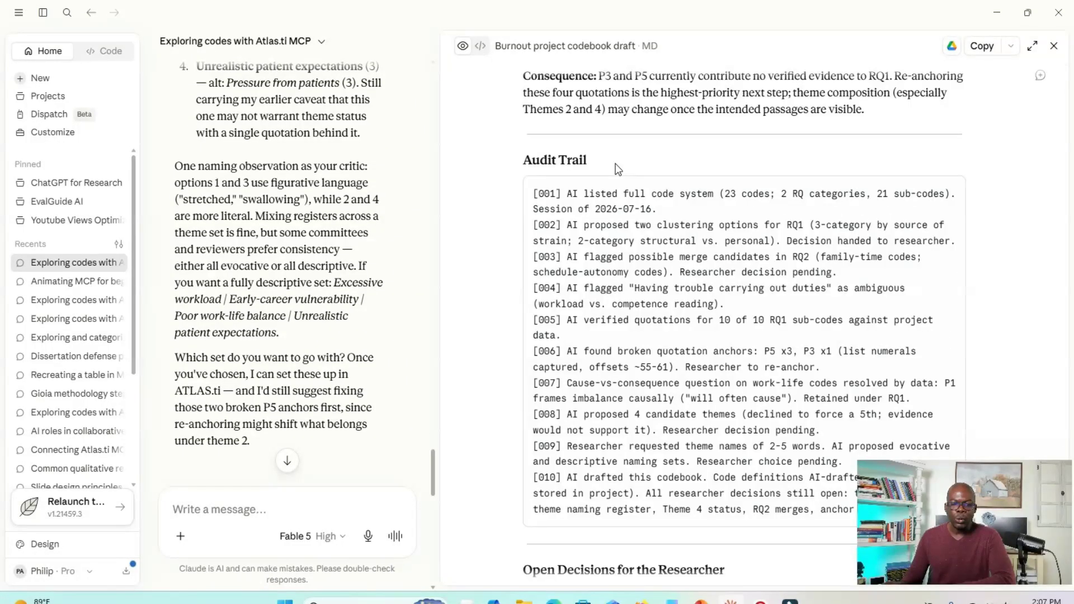
pyautogui.scroll(10, 616, 164)
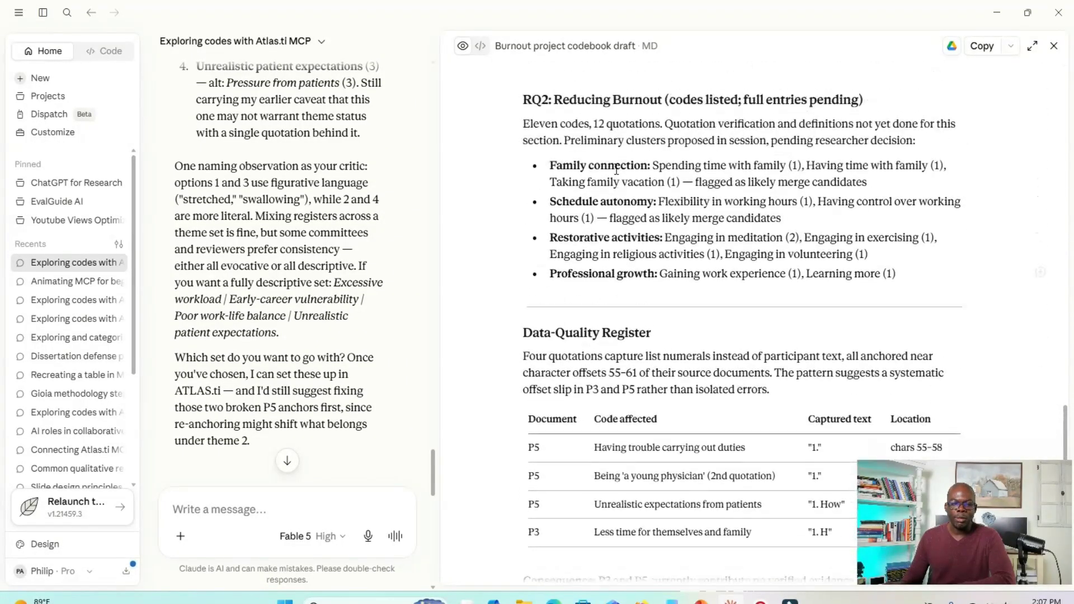
pyautogui.scroll(4, 619, 174)
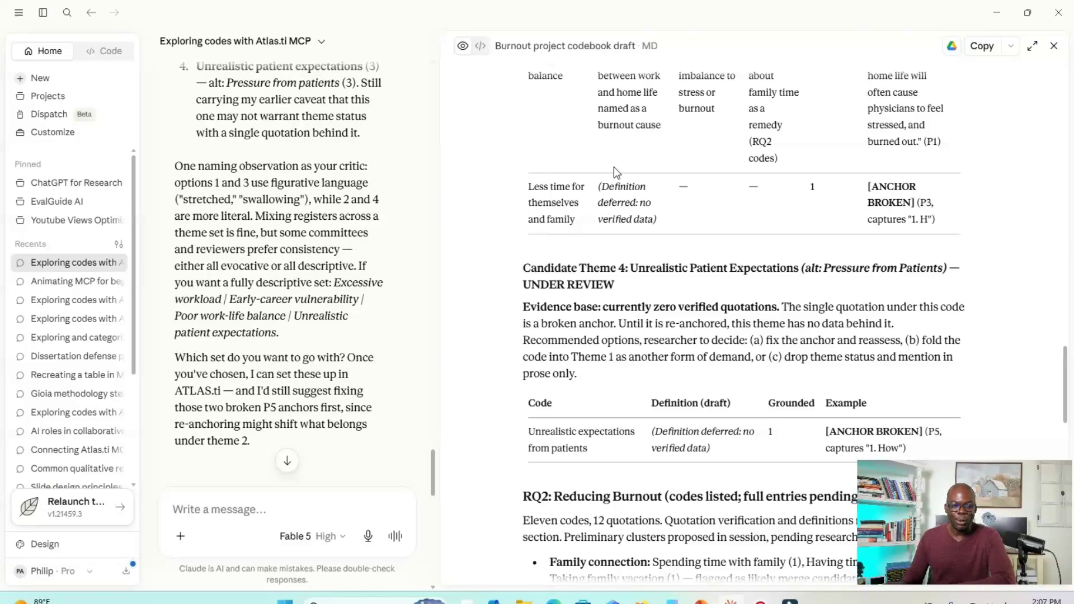